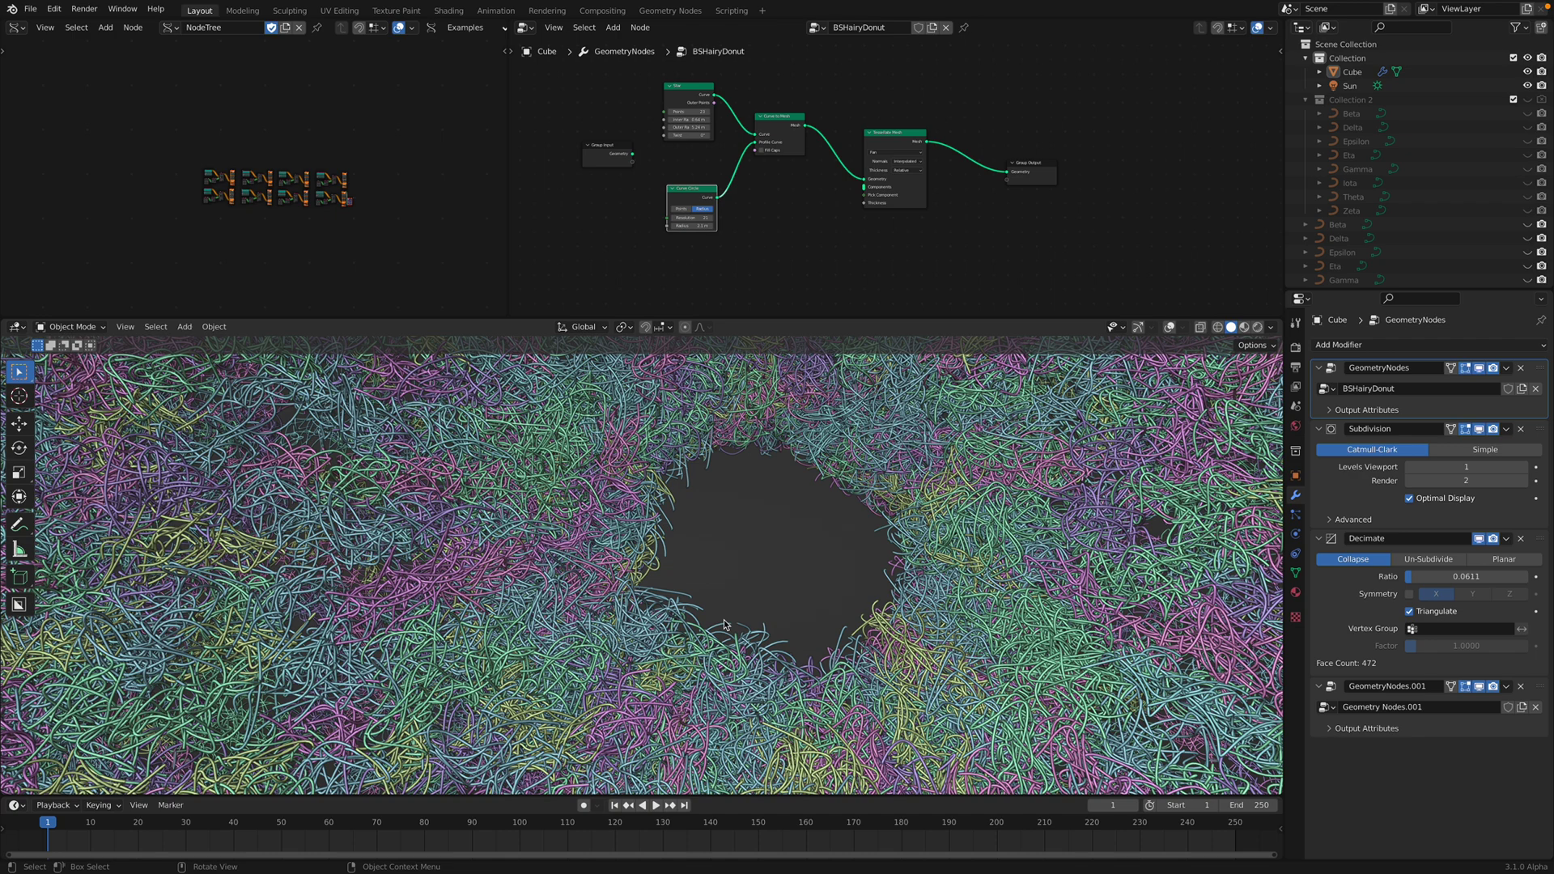
Check the program version on the splash screen, and close it again.
scroll(726, 624, down, 6)
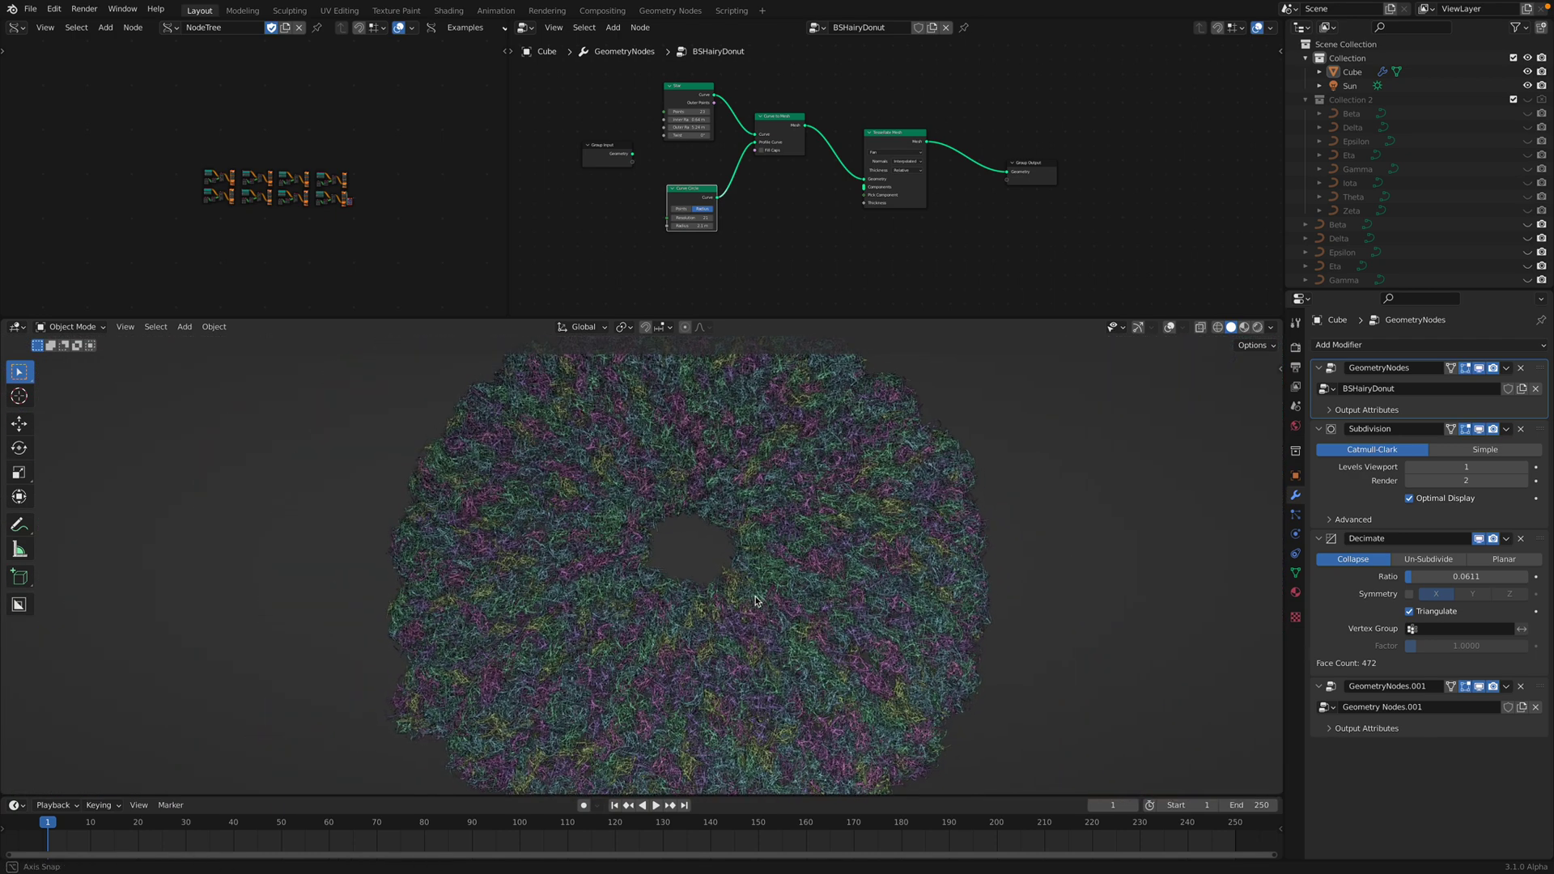
scroll(797, 215, up, 3)
scroll(836, 151, up, 2)
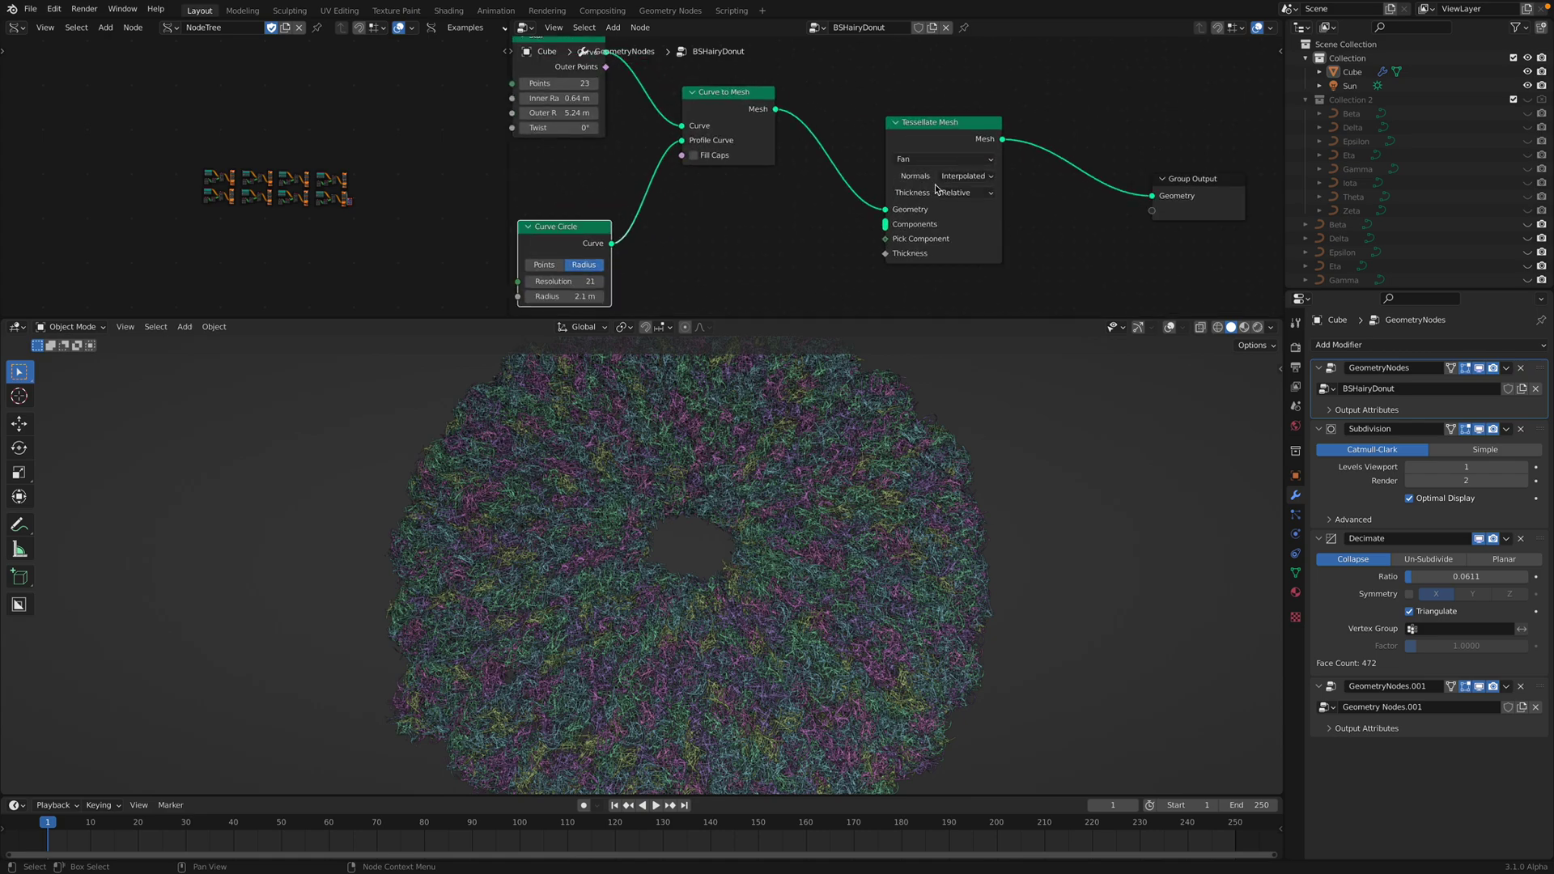
scroll(982, 197, down, 2)
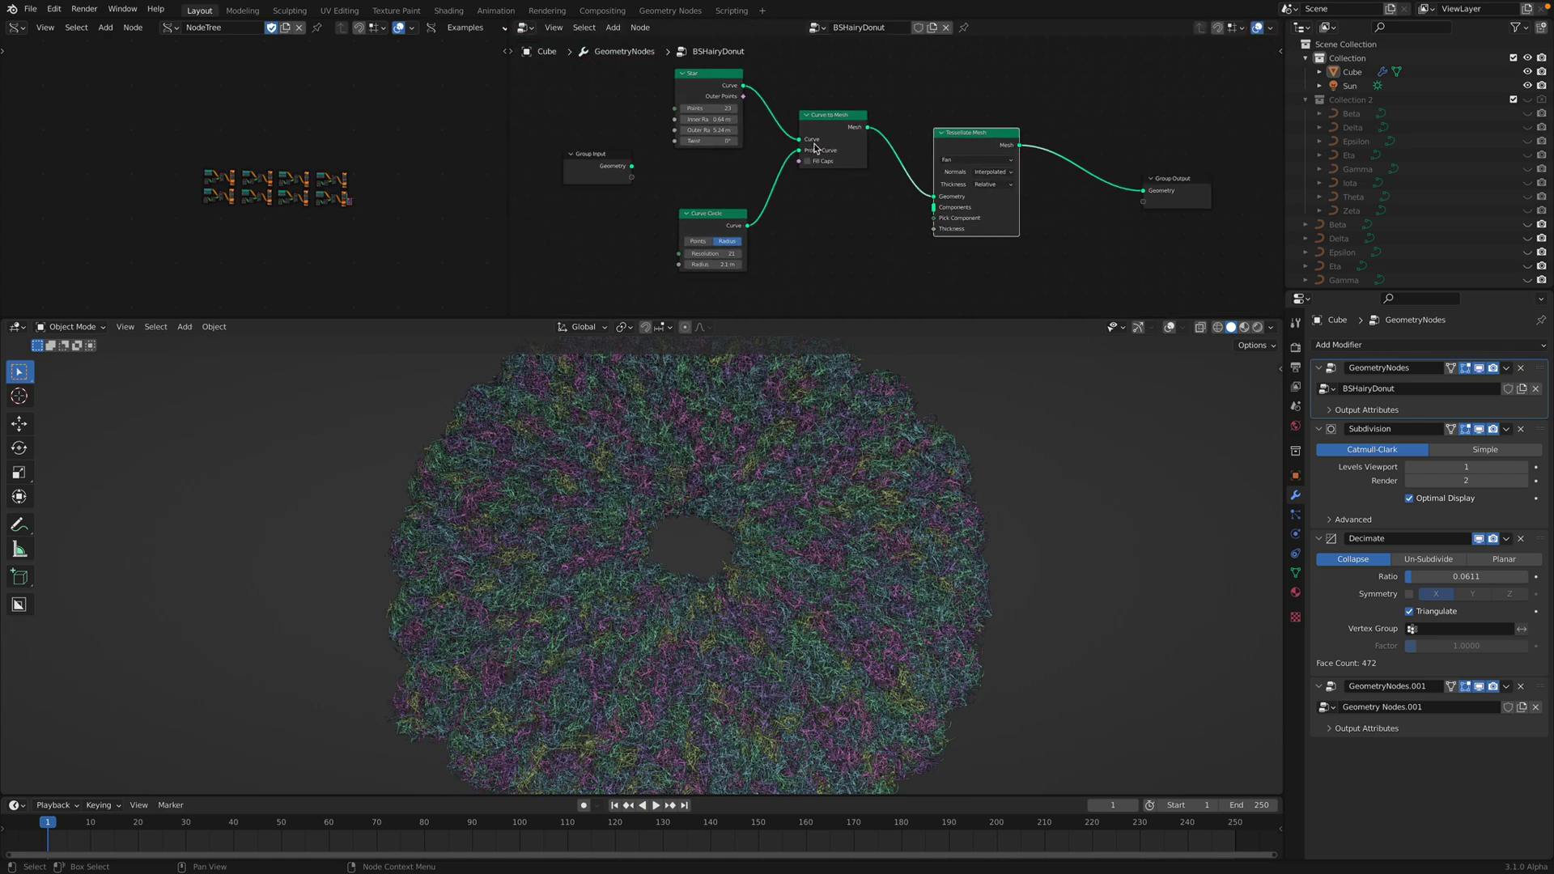
click(13, 9)
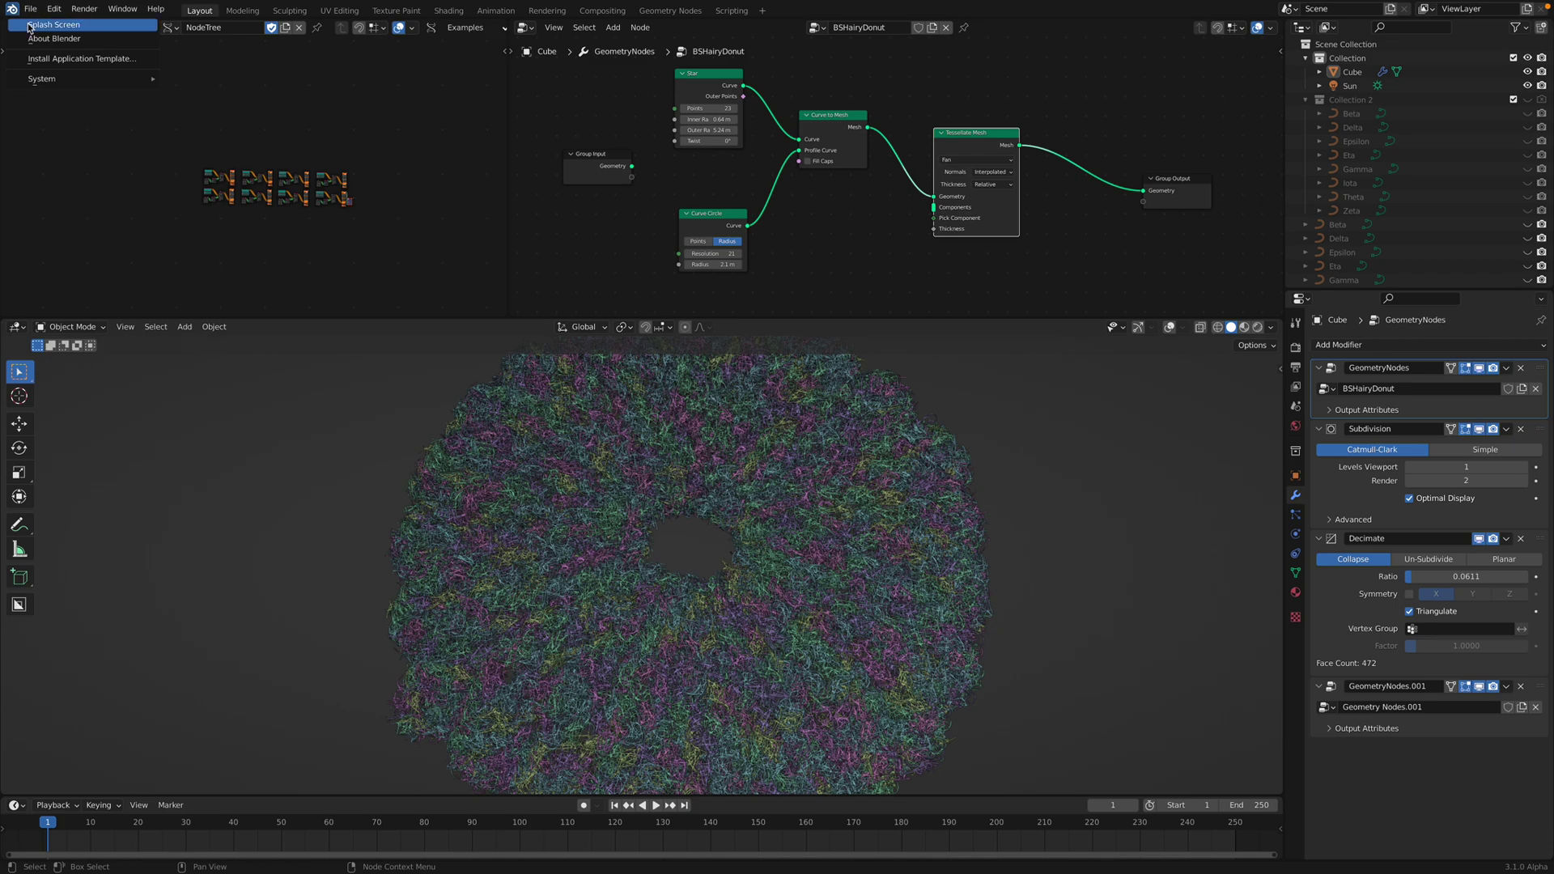
click(32, 25)
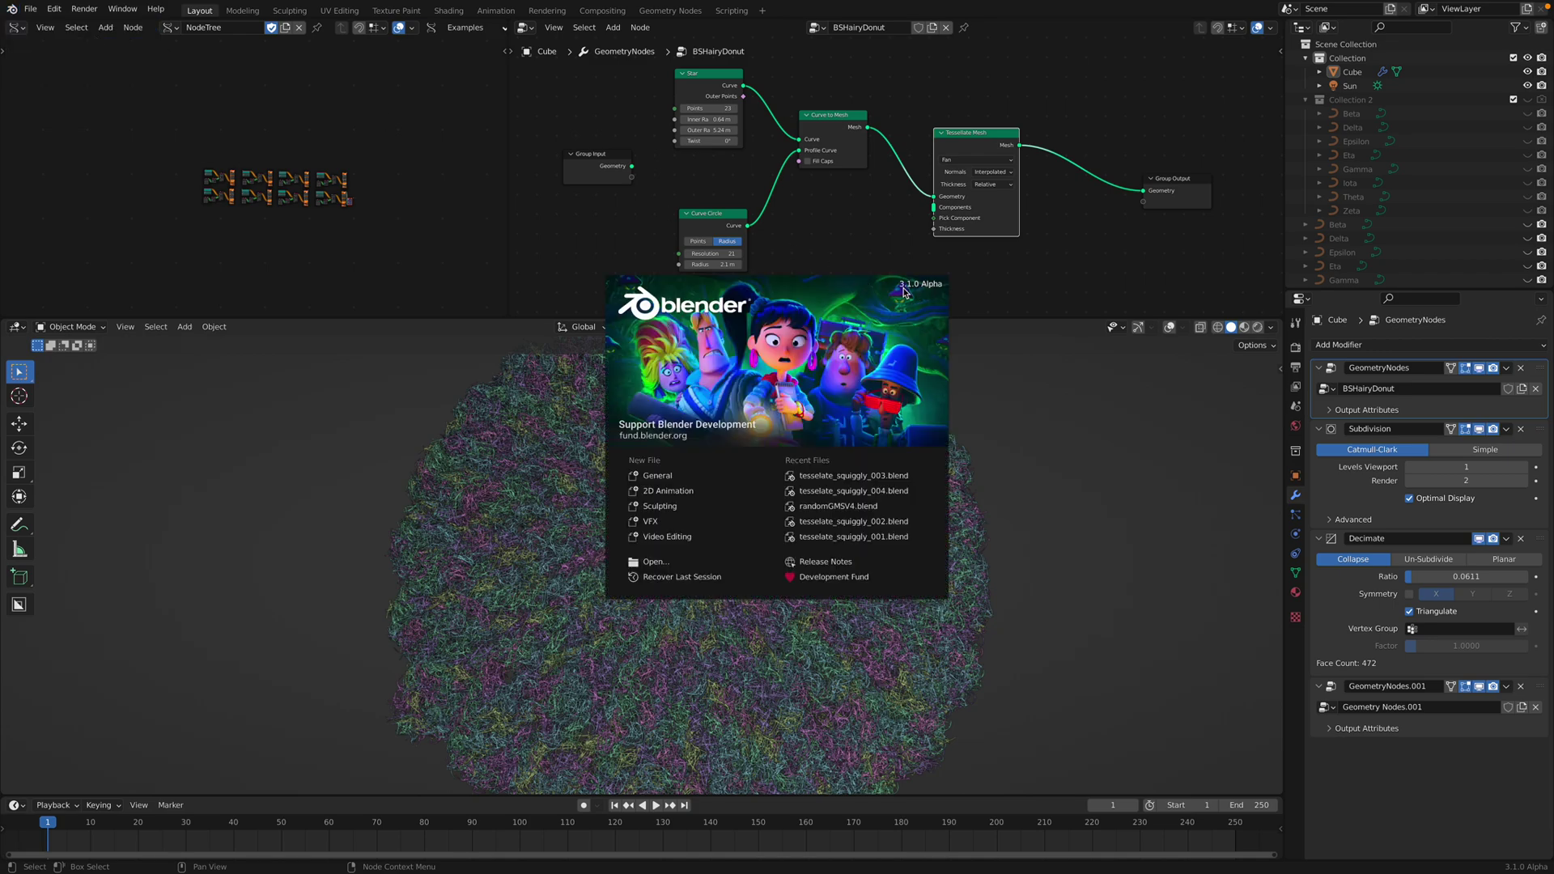
click(929, 251)
Widen the Sverchok node editor and bring the node group that feeds the Beta curve into close view.
scroll(348, 218, up, 3)
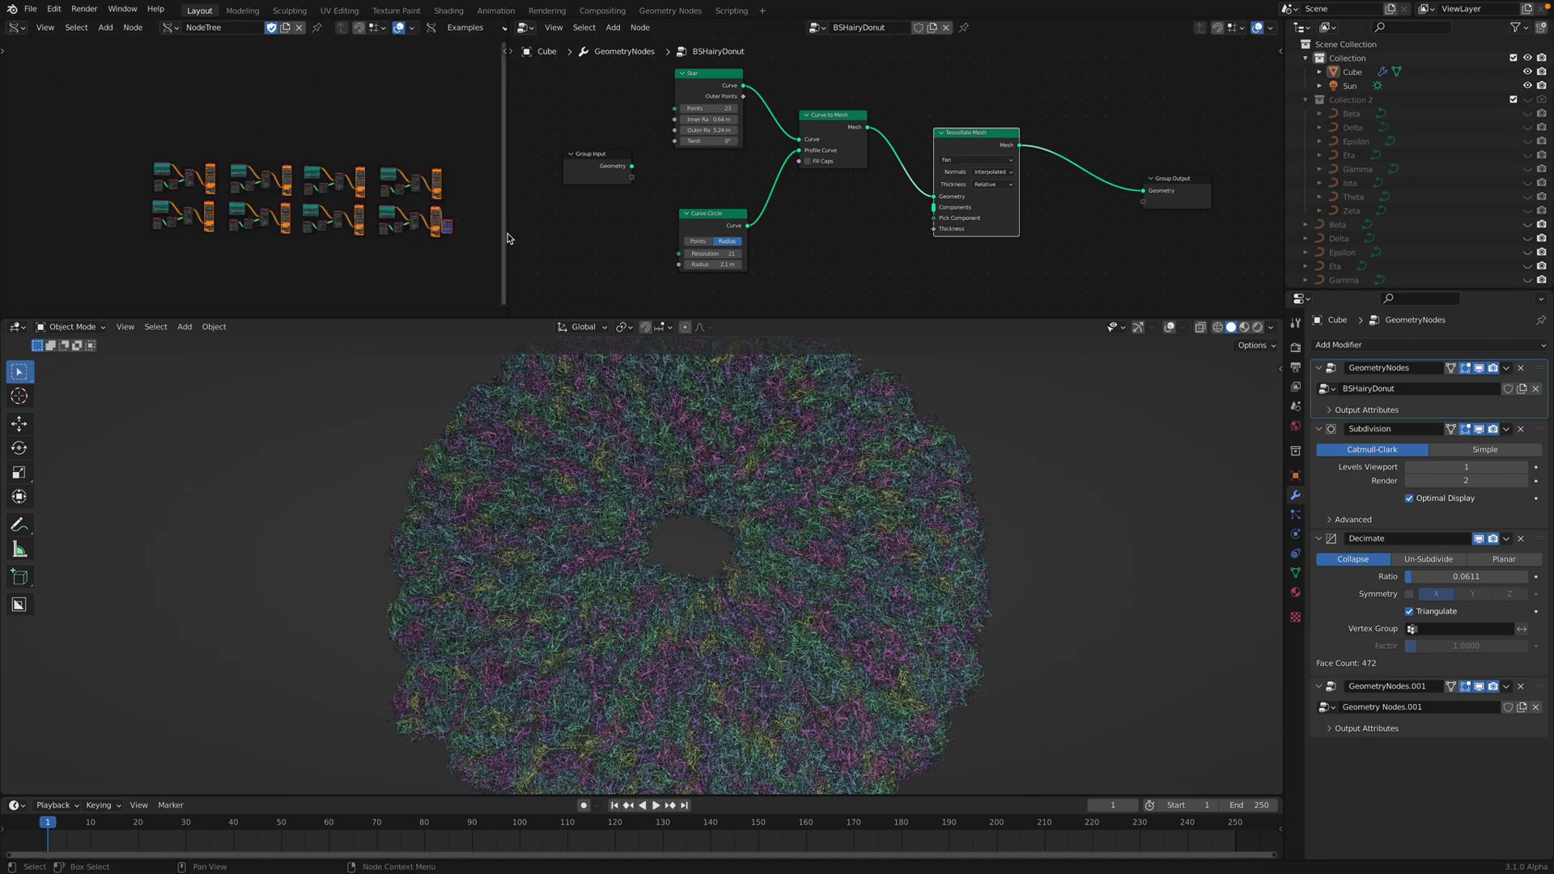
drag(509, 233, 828, 233)
scroll(432, 194, up, 6)
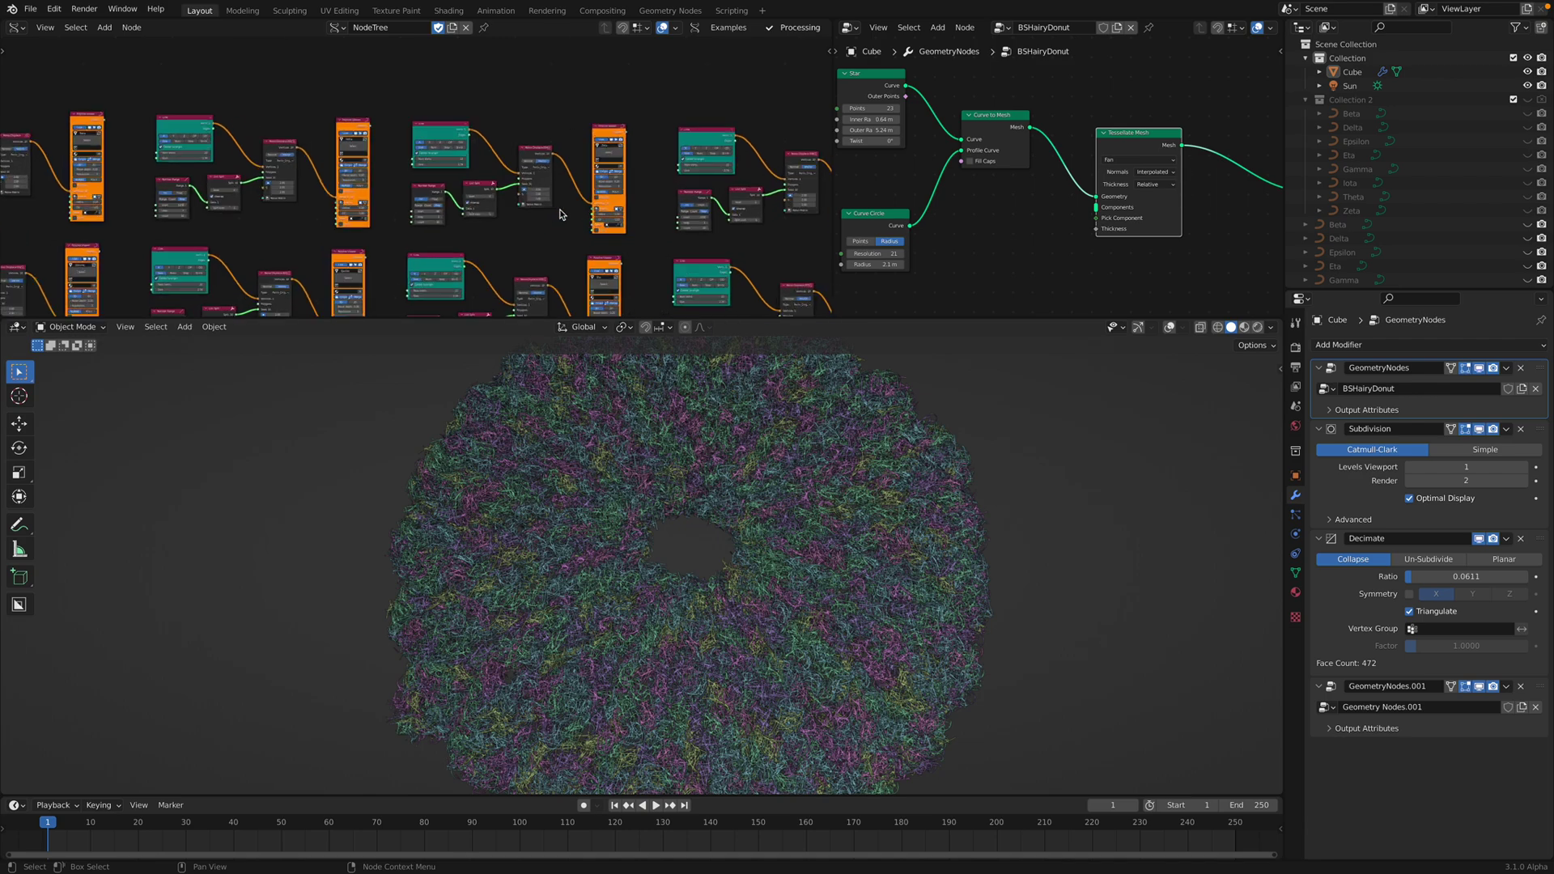
scroll(433, 196, up, 2)
middle_drag(417, 189, 618, 233)
scroll(617, 233, up, 1)
scroll(618, 232, down, 1)
middle_drag(205, 213, 418, 201)
scroll(426, 198, up, 2)
scroll(417, 200, down, 1)
scroll(418, 203, down, 1)
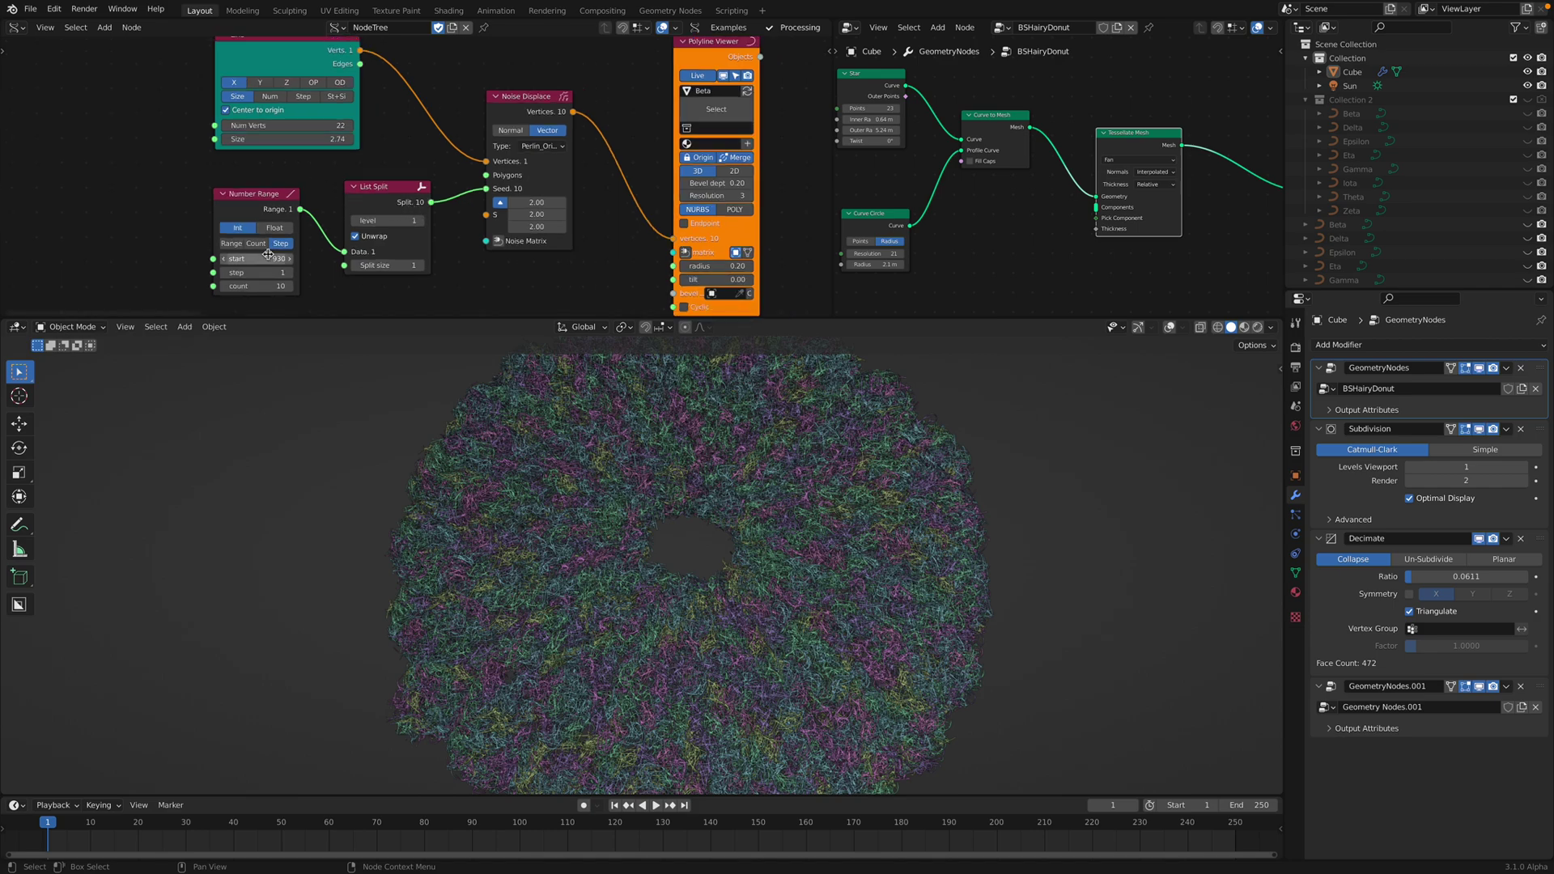
Set the Number Range start to 1296 in the Beta node group and 1460 in the neighbouring group.
drag(257, 258, 296, 258)
middle_drag(555, 242, 302, 207)
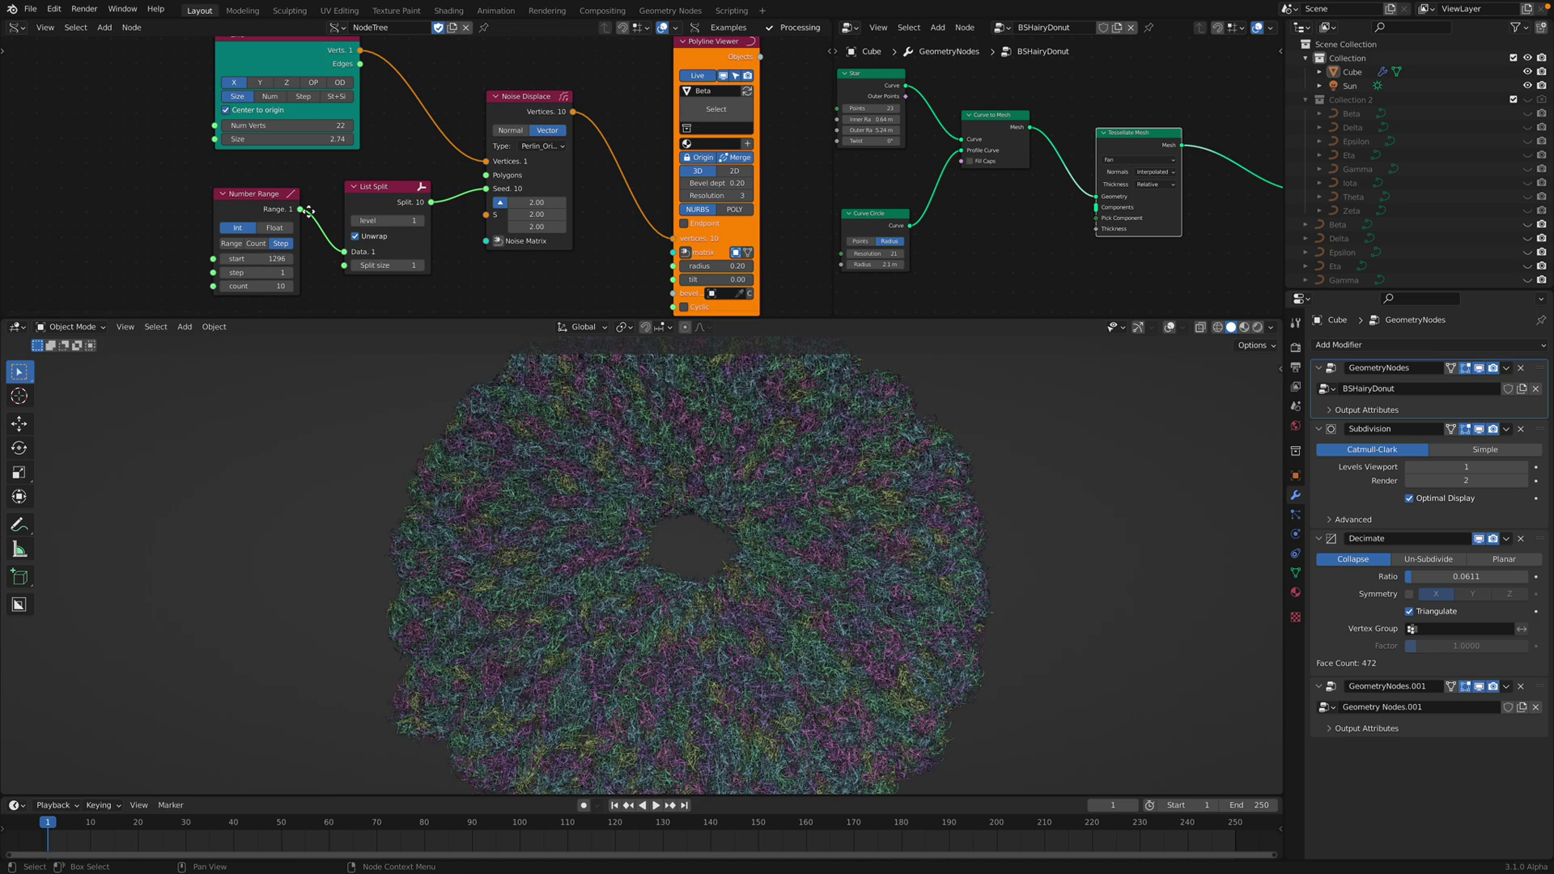
middle_drag(614, 225, 540, 211)
drag(599, 243, 624, 243)
scroll(587, 261, down, 2)
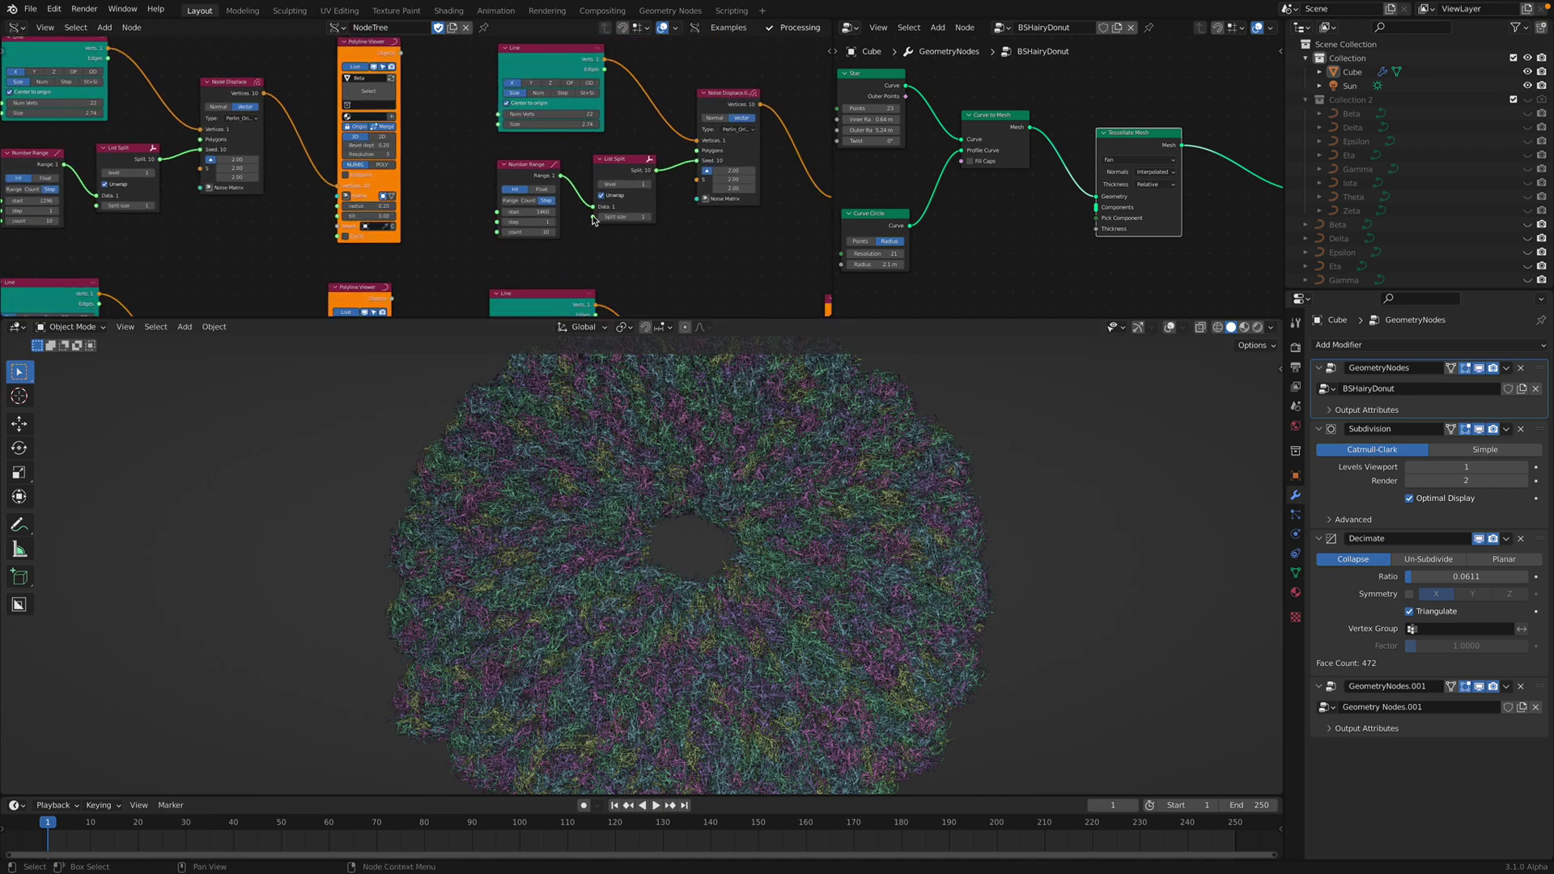
Make Collection 2 and the separate curve objects from Beta to Zeta visible in the viewport.
click(1541, 101)
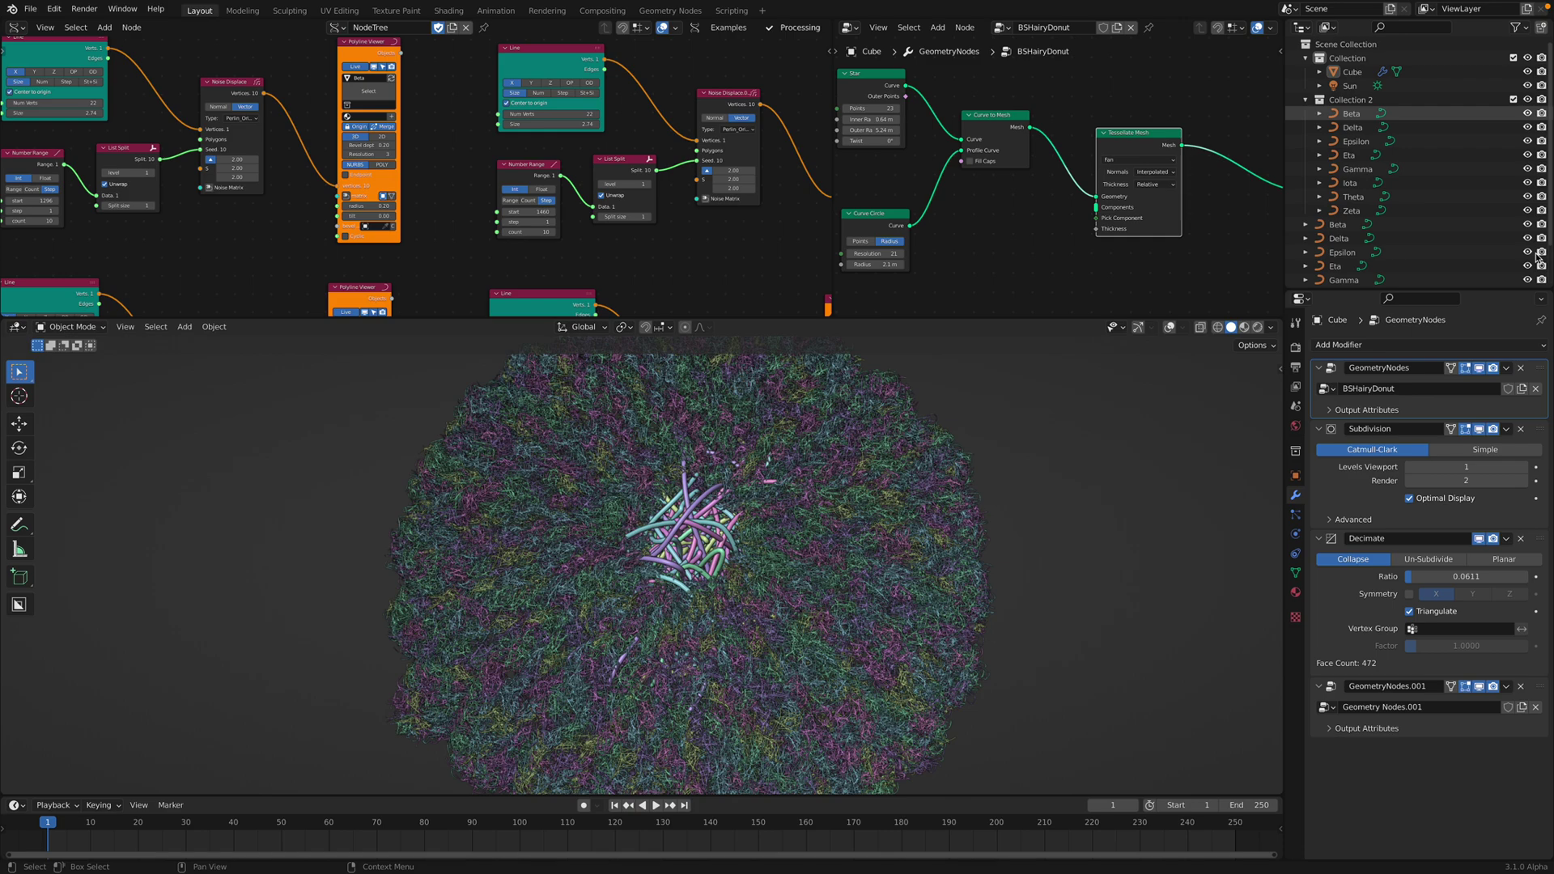
scroll(1017, 498, down, 3)
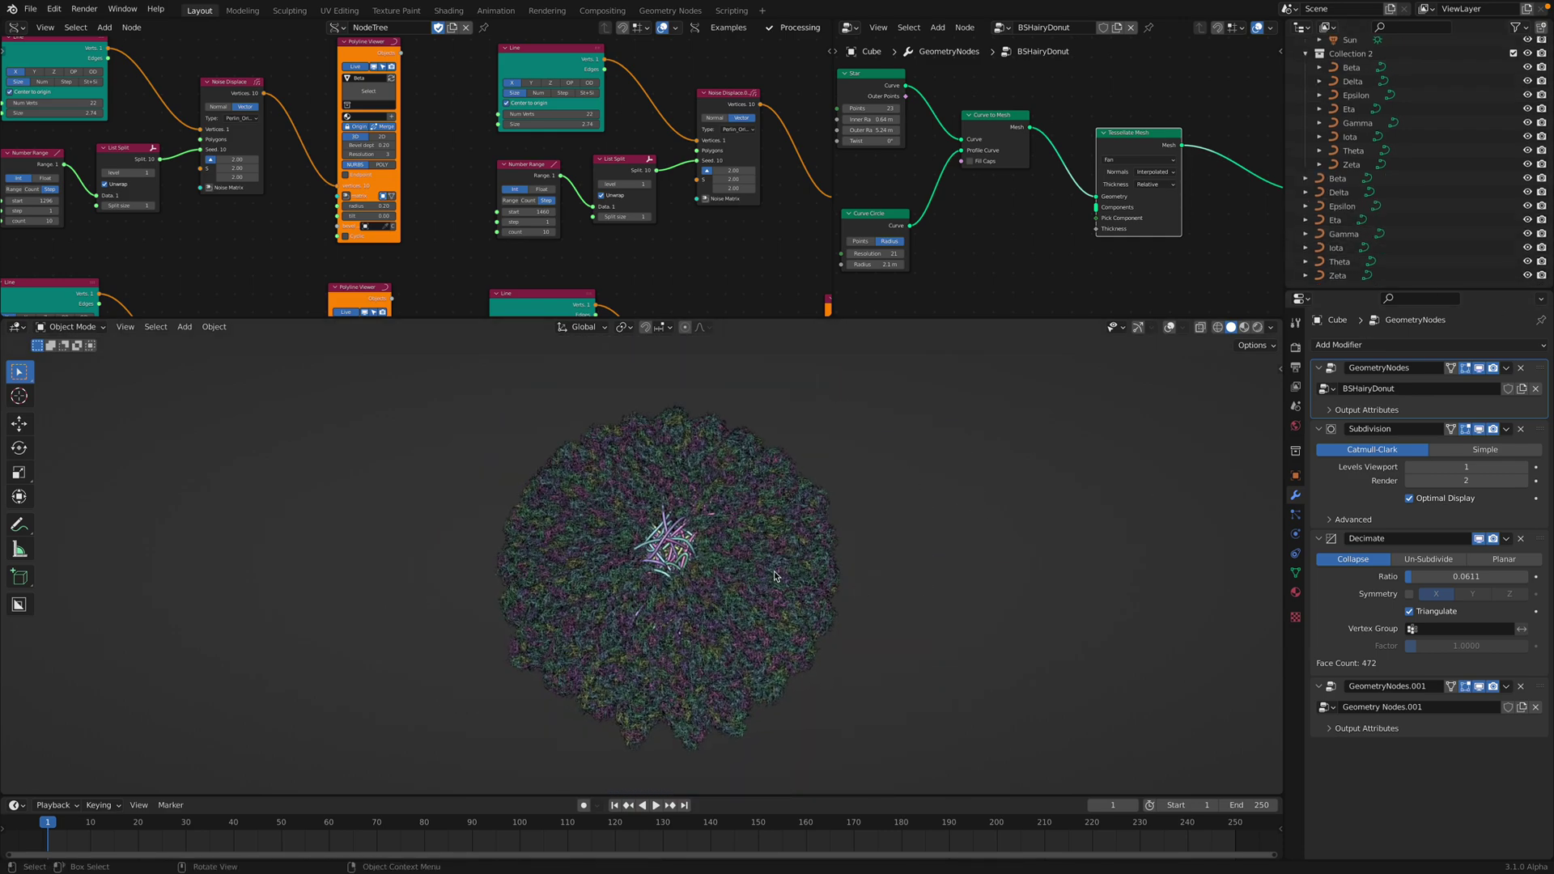
scroll(1001, 159, down, 2)
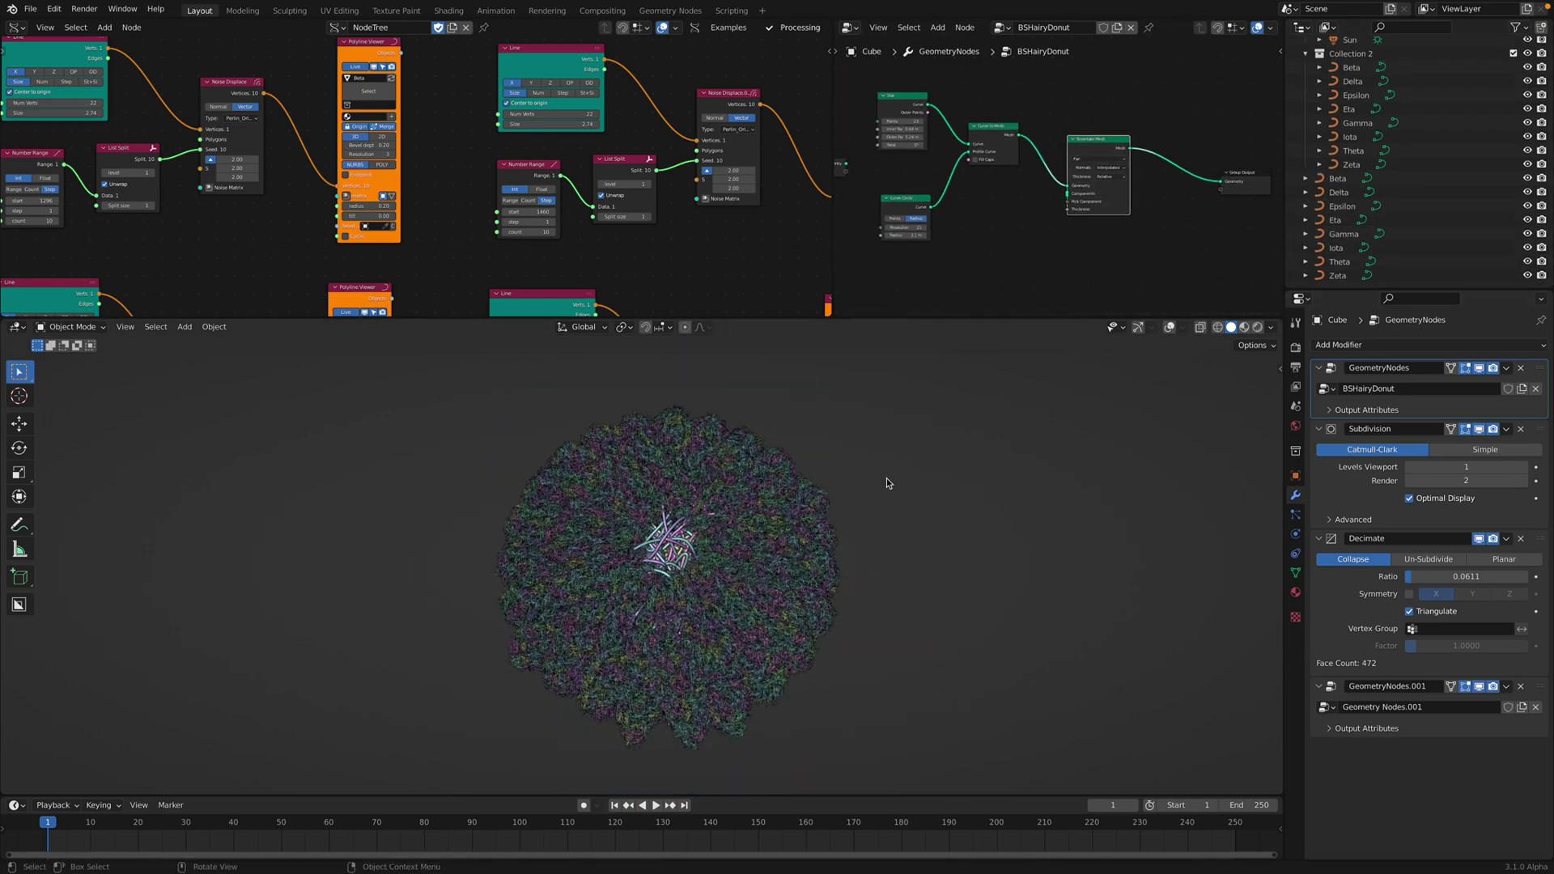
Turn on the viewport gizmos and overlays and hide the Cube donut so only the curve clusters show.
click(1139, 327)
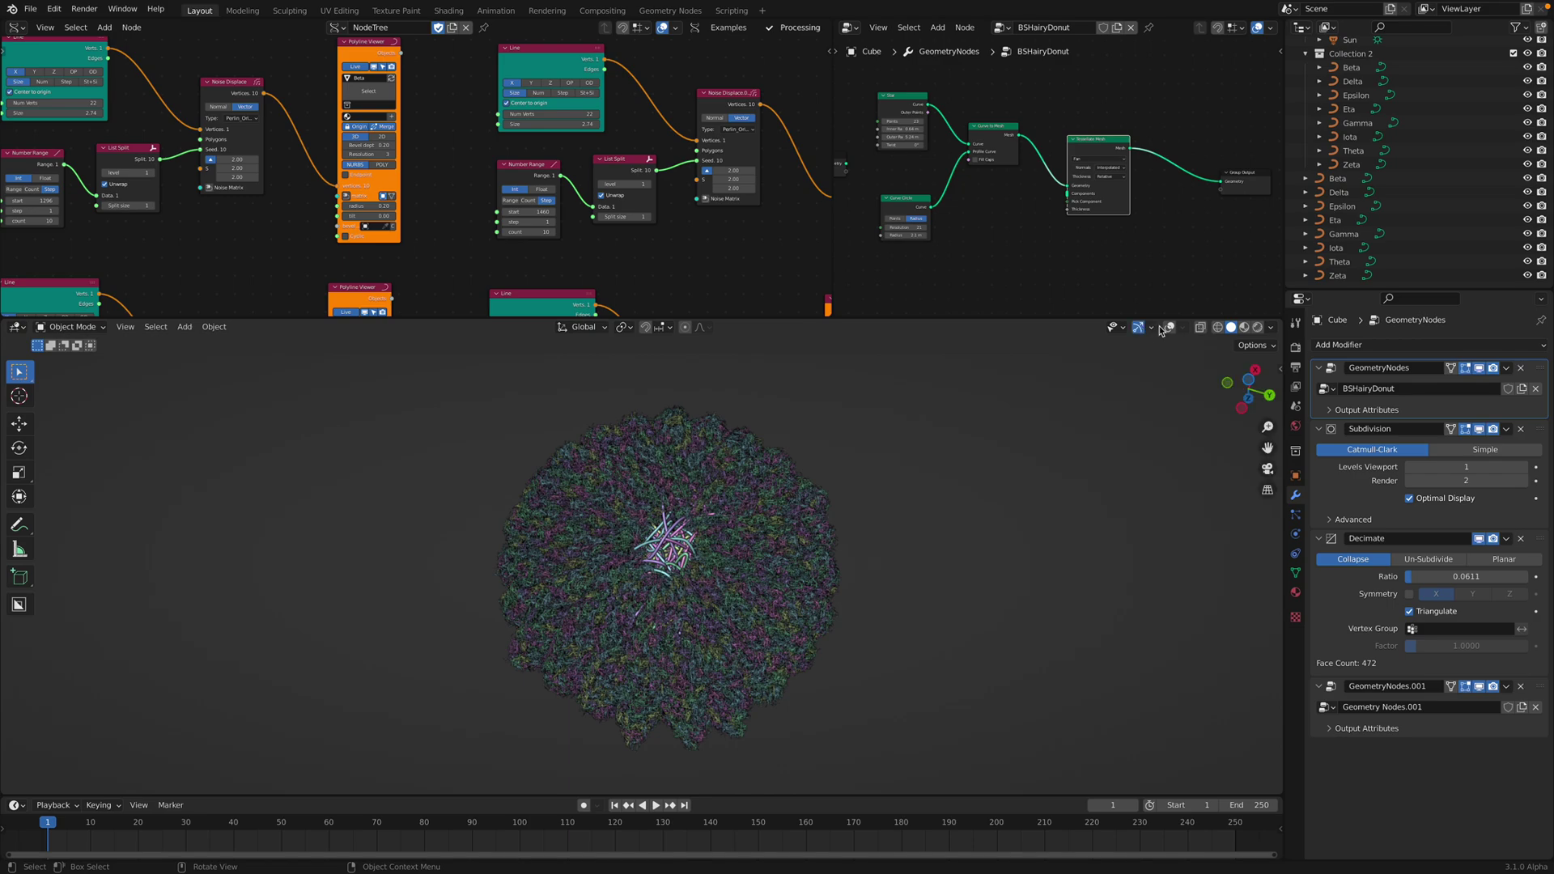
click(1170, 327)
key(h)
scroll(761, 542, up, 5)
middle_drag(762, 542, 828, 500)
scroll(828, 500, down, 3)
Move the Zeta curve cluster out of the central pile, towards the negative Y side.
click(685, 484)
middle_drag(685, 483, 644, 521)
scroll(644, 521, down, 4)
key(g)
click(504, 514)
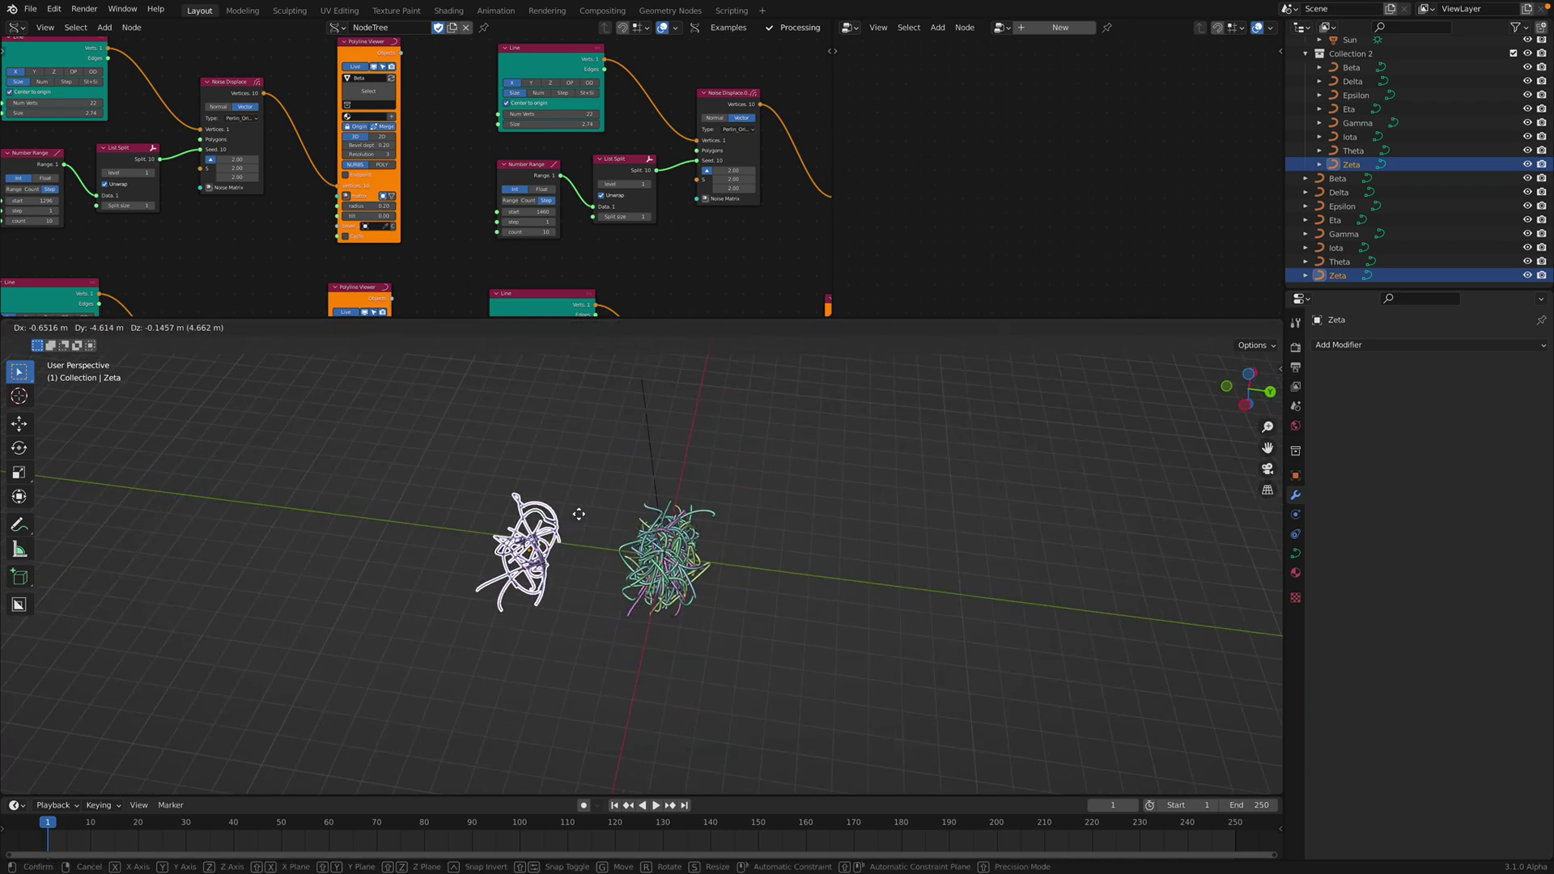
Move three more curve clusters, ending with Eta, out of the pile into a row beside Zeta.
click(688, 542)
key(g)
click(454, 517)
click(671, 536)
key(g)
click(365, 494)
click(671, 538)
key(g)
click(477, 504)
Examine the eight repeated node groups in the Sverchok tree, ending at the Beta group.
scroll(391, 239, down, 6)
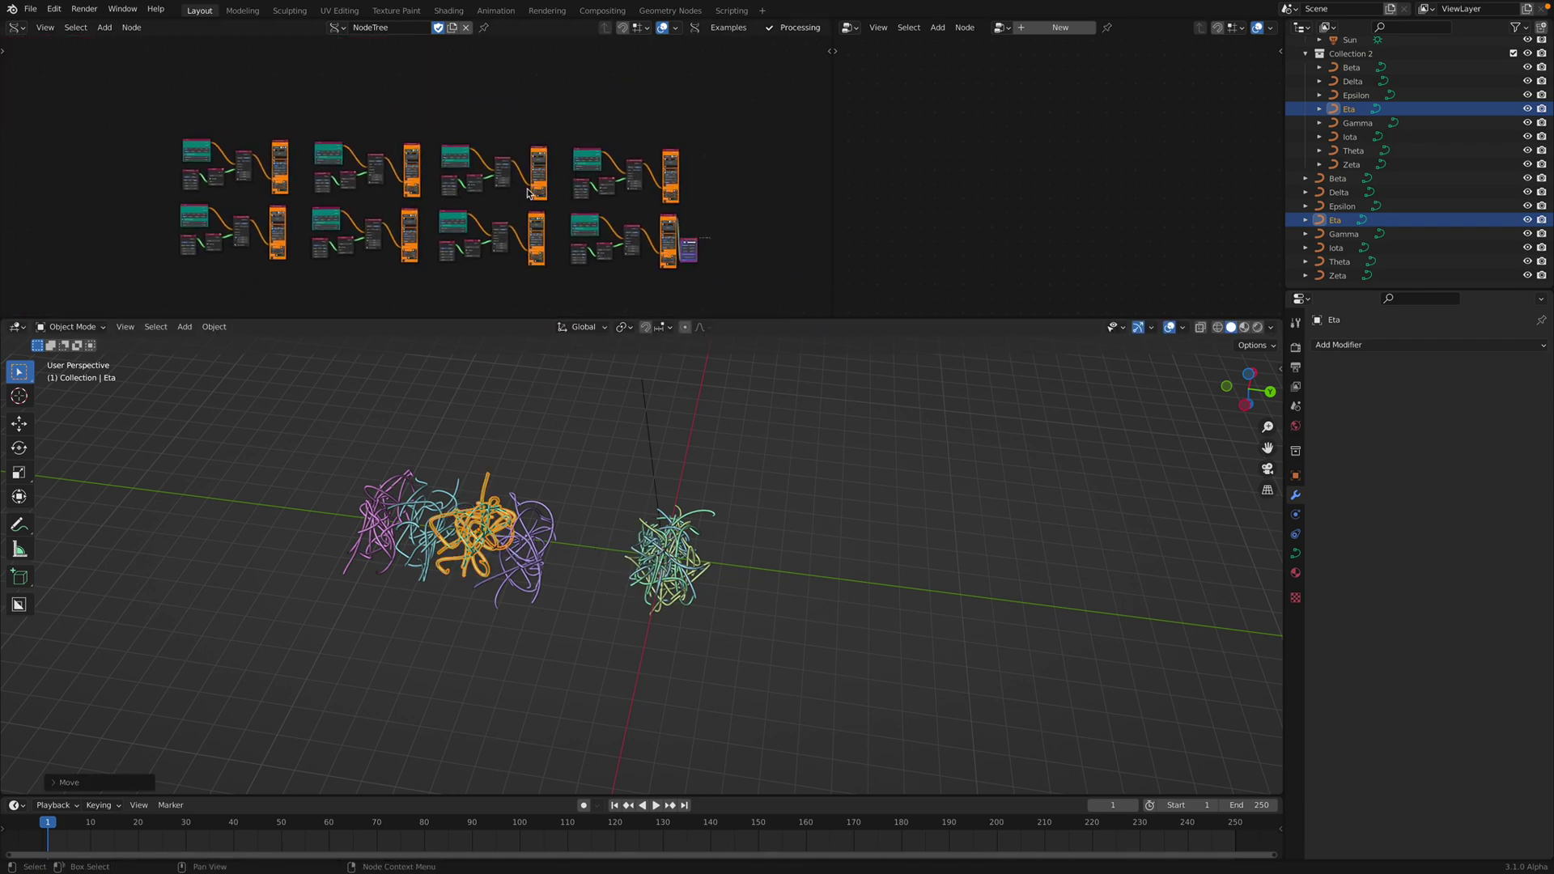
scroll(527, 193, up, 8)
middle_drag(507, 204, 526, 241)
drag(415, 204, 668, 204)
drag(531, 208, 522, 210)
scroll(417, 203, down, 4)
middle_drag(186, 170, 454, 191)
middle_drag(213, 124, 585, 178)
middle_drag(199, 166, 393, 161)
Reposition the Line node and shift the Polyline Viewer closer to Noise Displace in the Beta group.
drag(302, 103, 312, 100)
scroll(395, 128, up, 3)
middle_drag(395, 128, 356, 113)
drag(476, 124, 473, 119)
drag(289, 66, 343, 73)
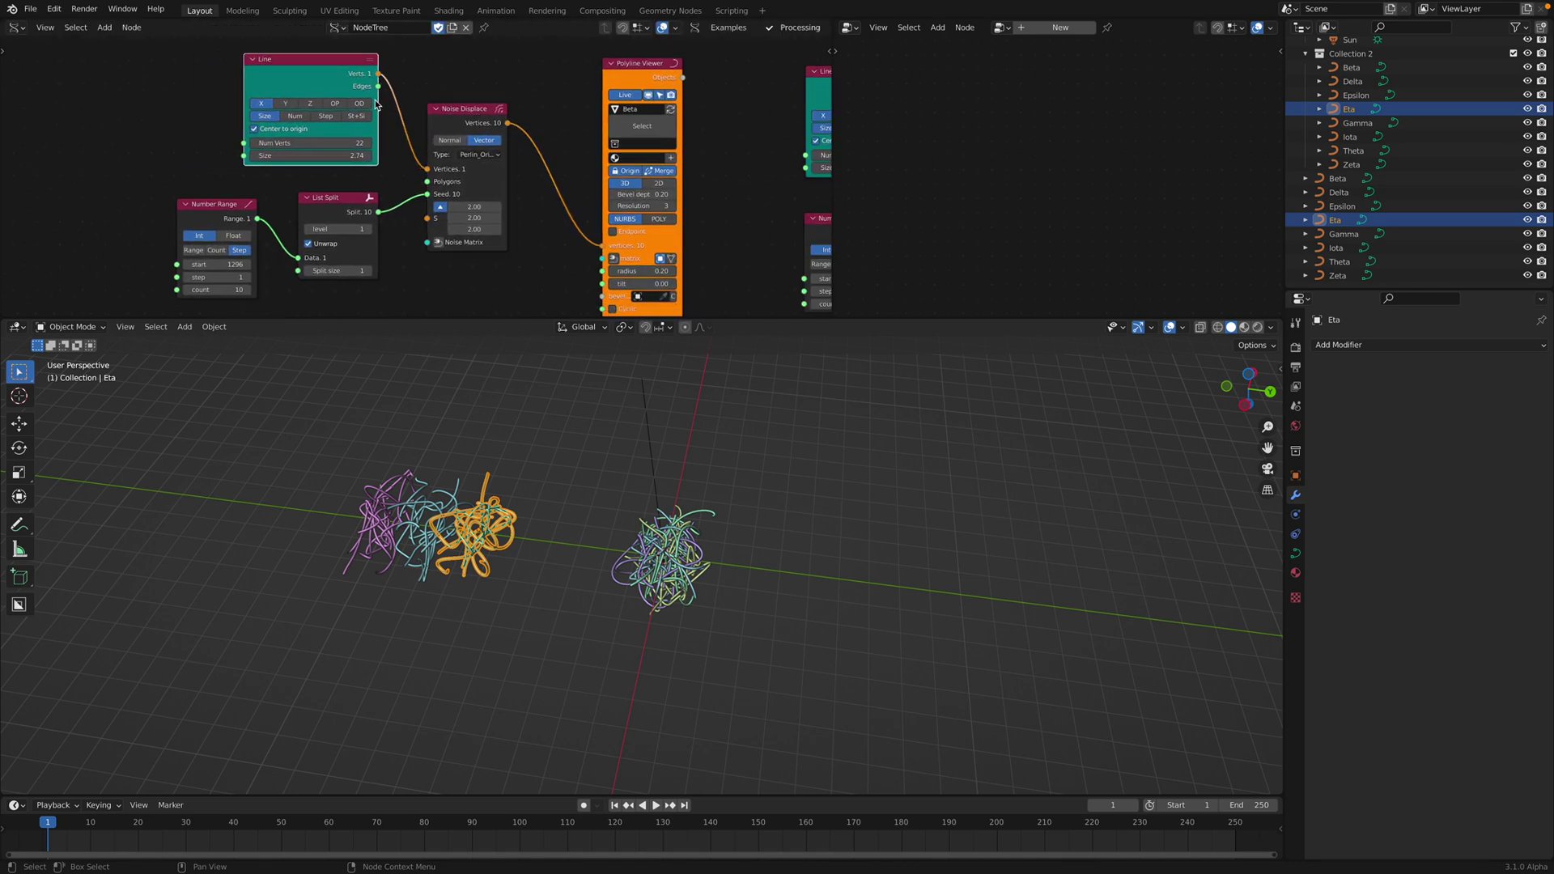
scroll(376, 110, down, 1)
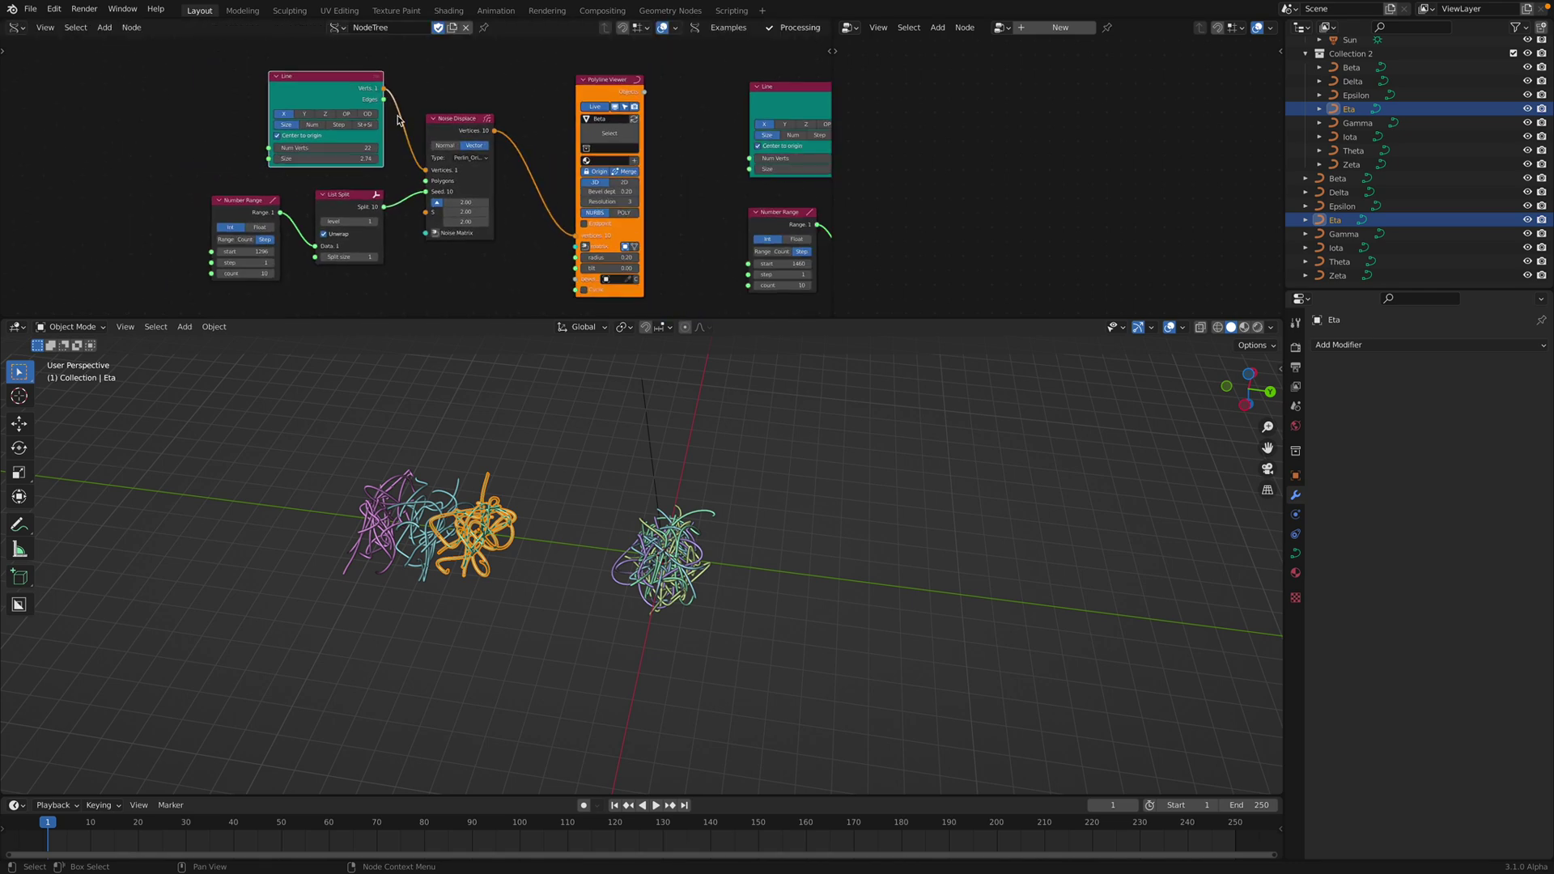
middle_drag(417, 113, 385, 106)
drag(571, 86, 527, 82)
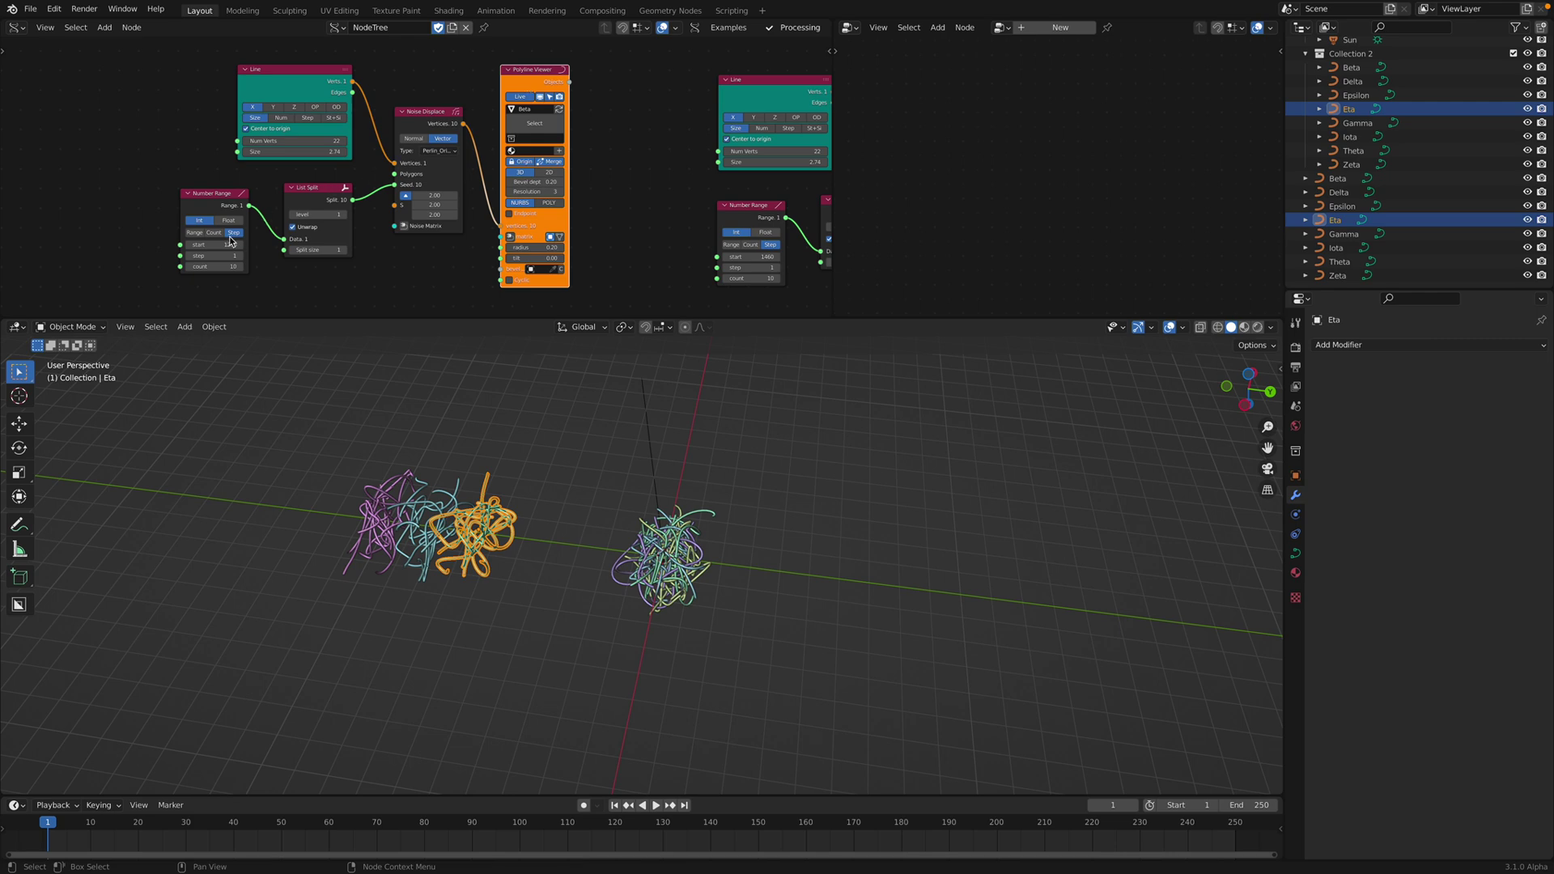
Set the Beta group's Number Range start to 1376 and its count to 50.
drag(214, 244, 273, 244)
middle_drag(129, 215, 197, 211)
scroll(199, 214, up, 1)
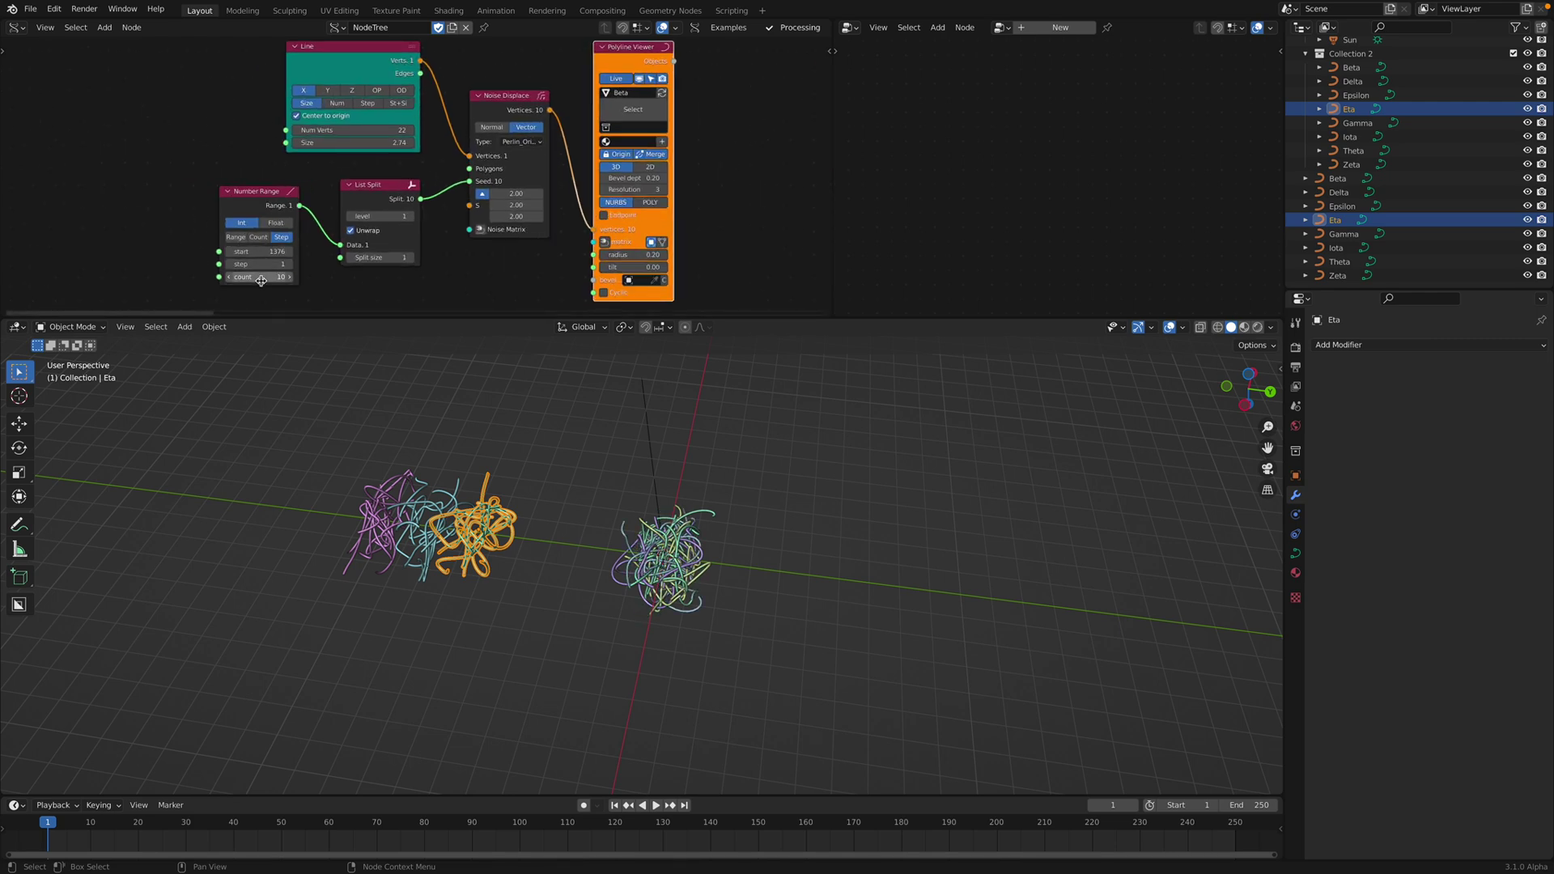
scroll(508, 213, down, 1)
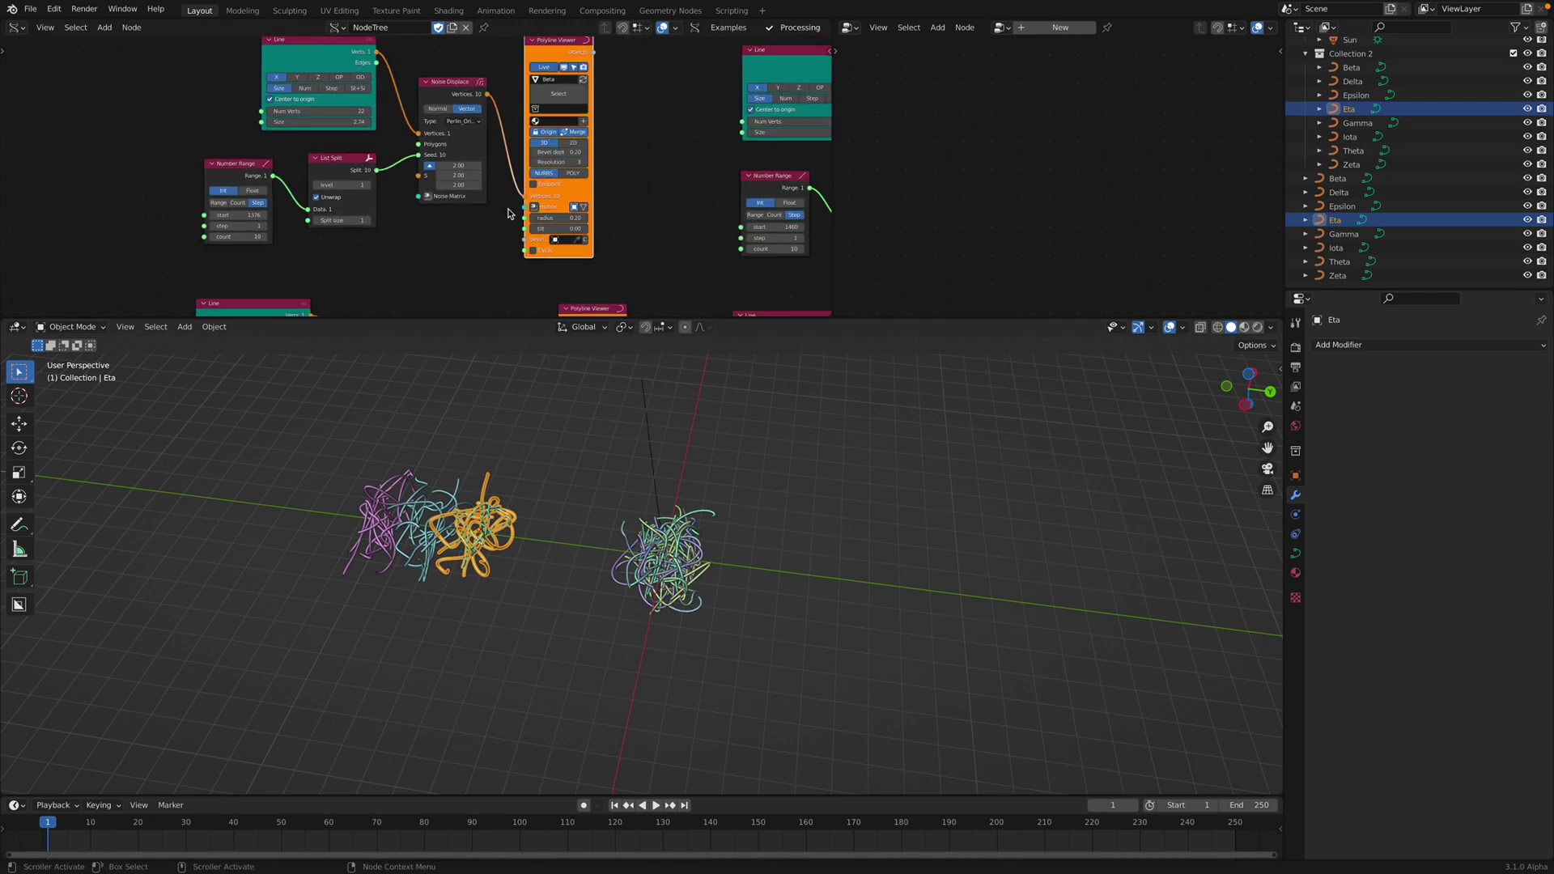
drag(238, 237, 279, 237)
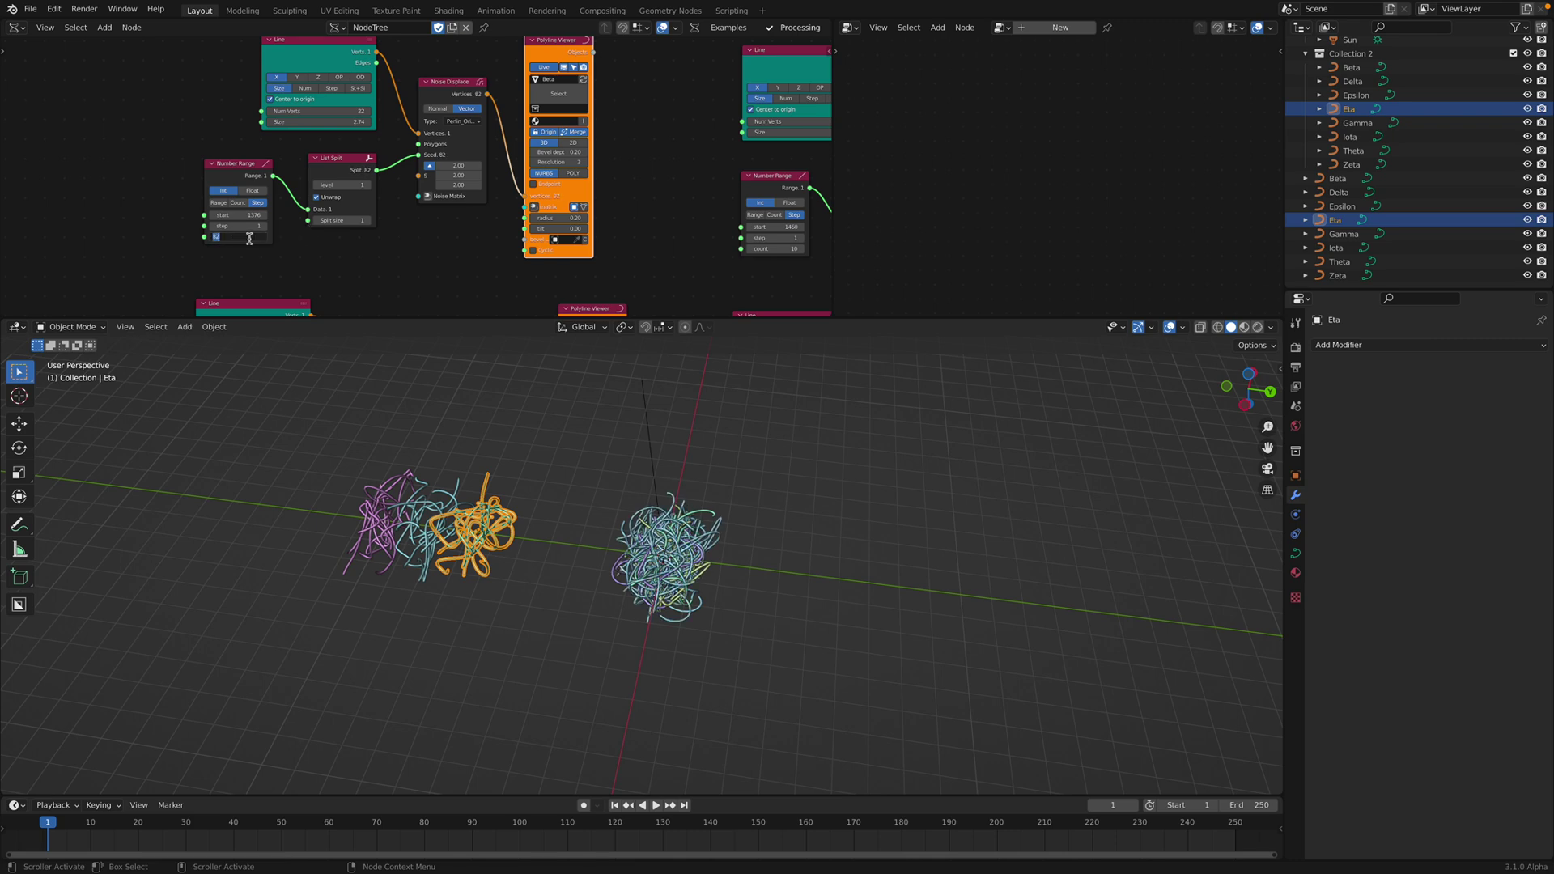
text(50)
key(Return)
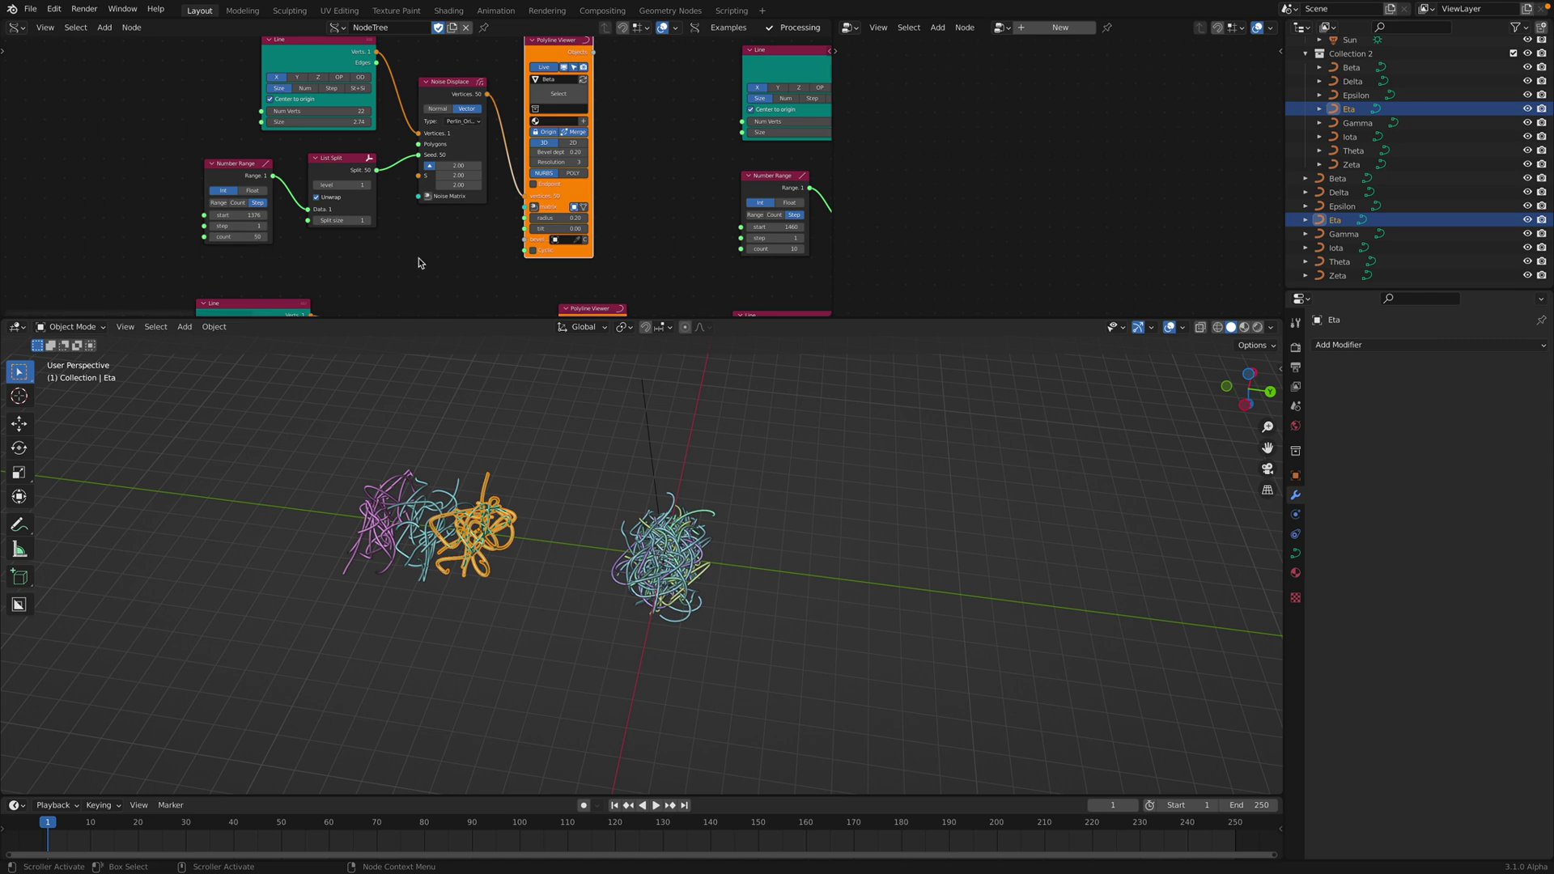
Add a Matrix In node linked to the Beta Polyline Viewer's matrix input, with an X location of 4.140.
click(533, 208)
drag(477, 96, 555, 241)
shift+middle_drag(801, 575, 806, 635)
scroll(256, 221, up, 2)
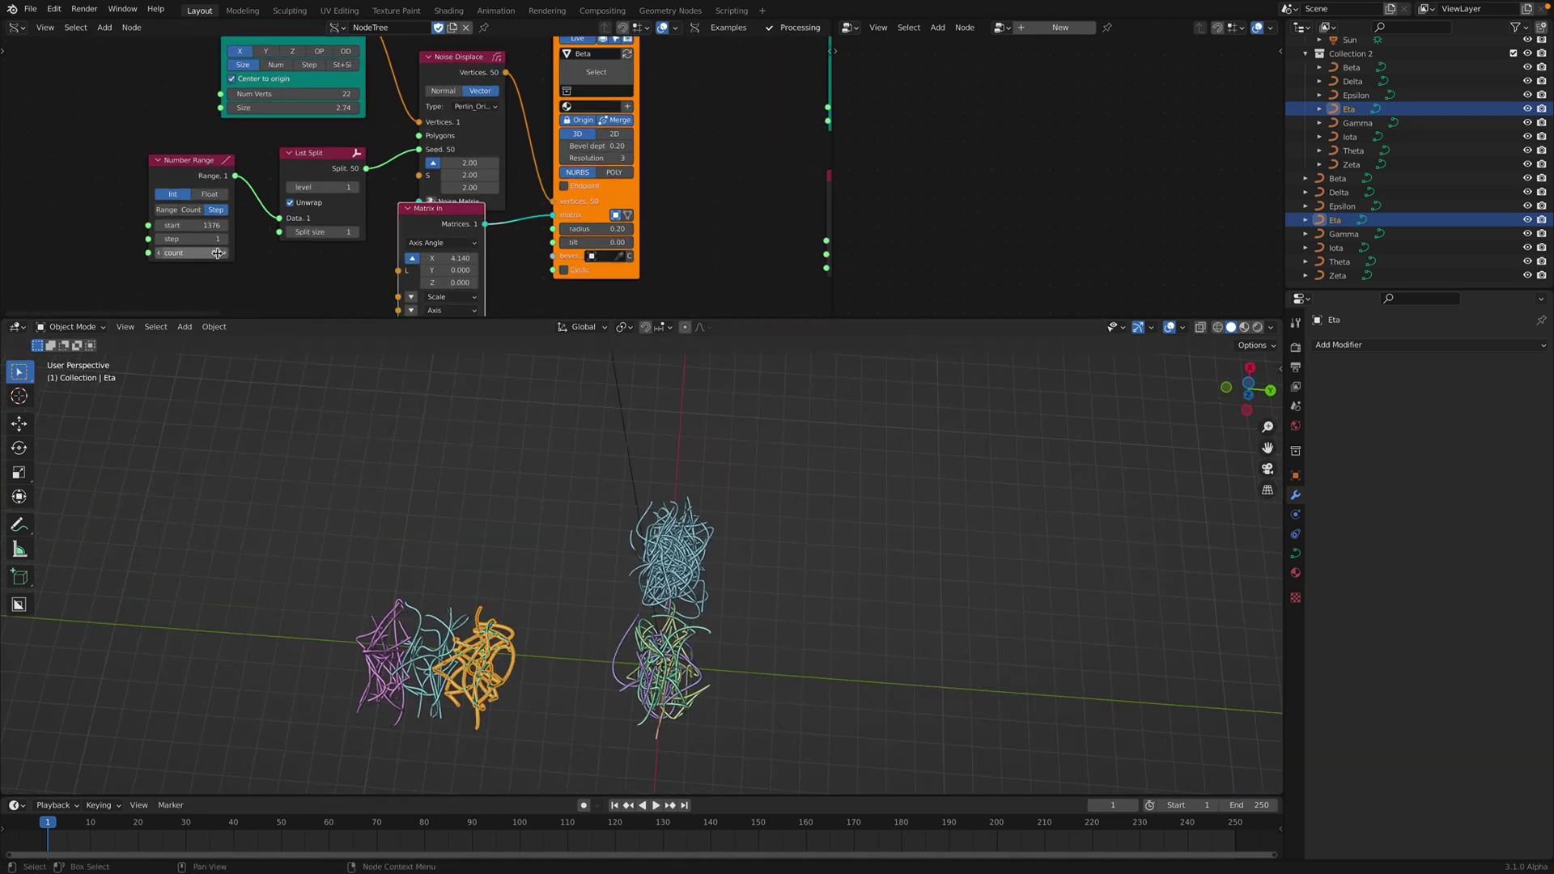
Set the Beta group's Number Range count to 5 and all three Noise Displace scale values to 0.36.
key(Return)
middle_drag(688, 477, 719, 518)
scroll(729, 494, up, 3)
middle_drag(754, 452, 748, 466)
scroll(476, 178, down, 3)
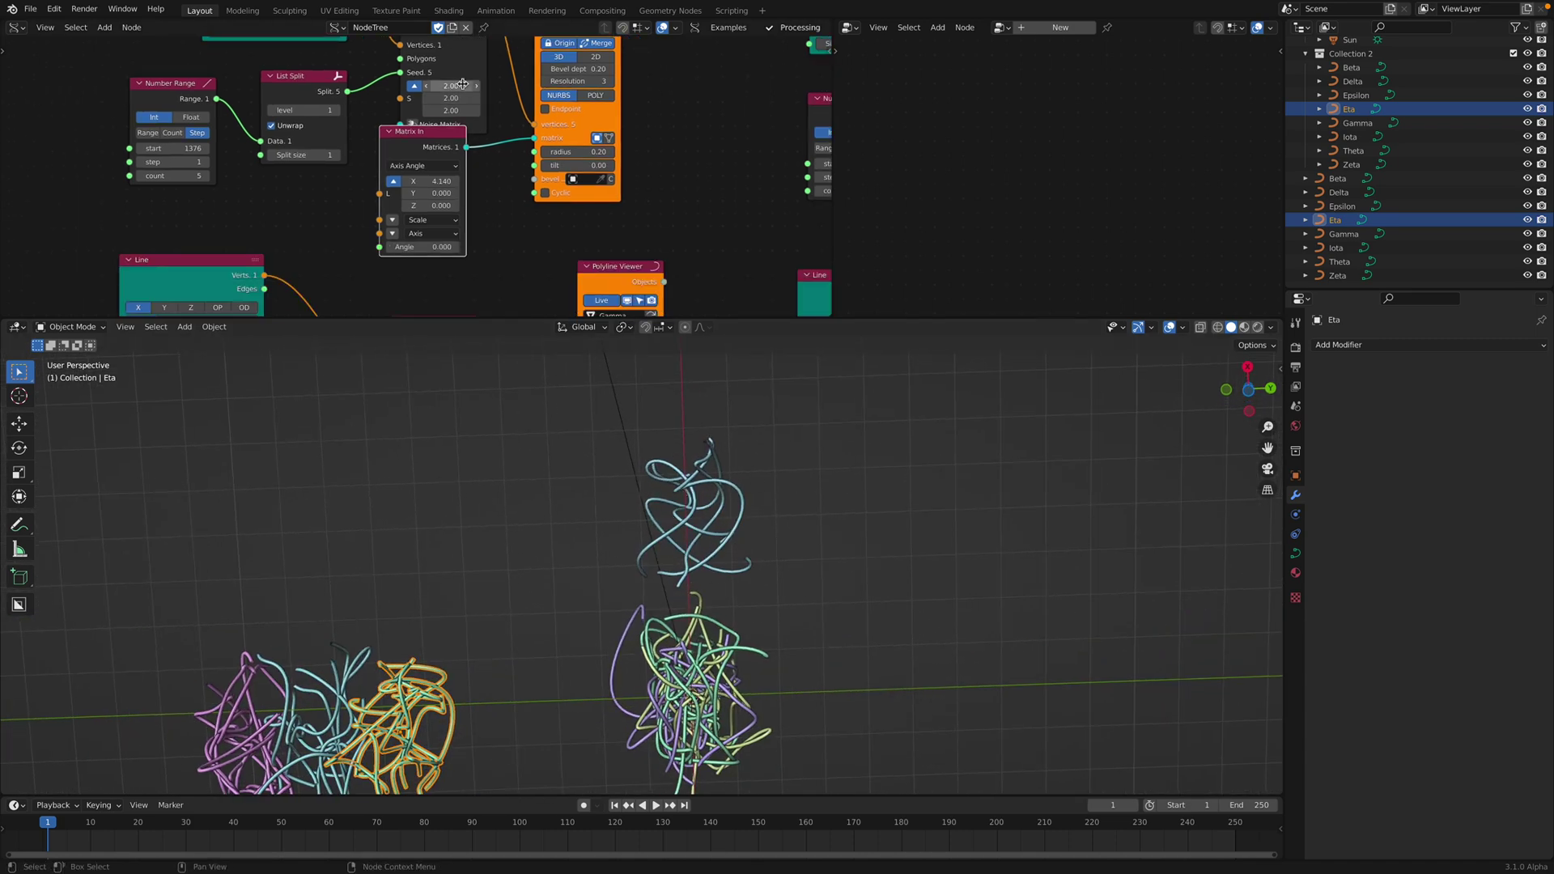
mouse_move(463, 130)
mouse_down()
mouse_move(383, 131)
mouse_move(463, 131)
mouse_up()
middle_drag(463, 130, 500, 224)
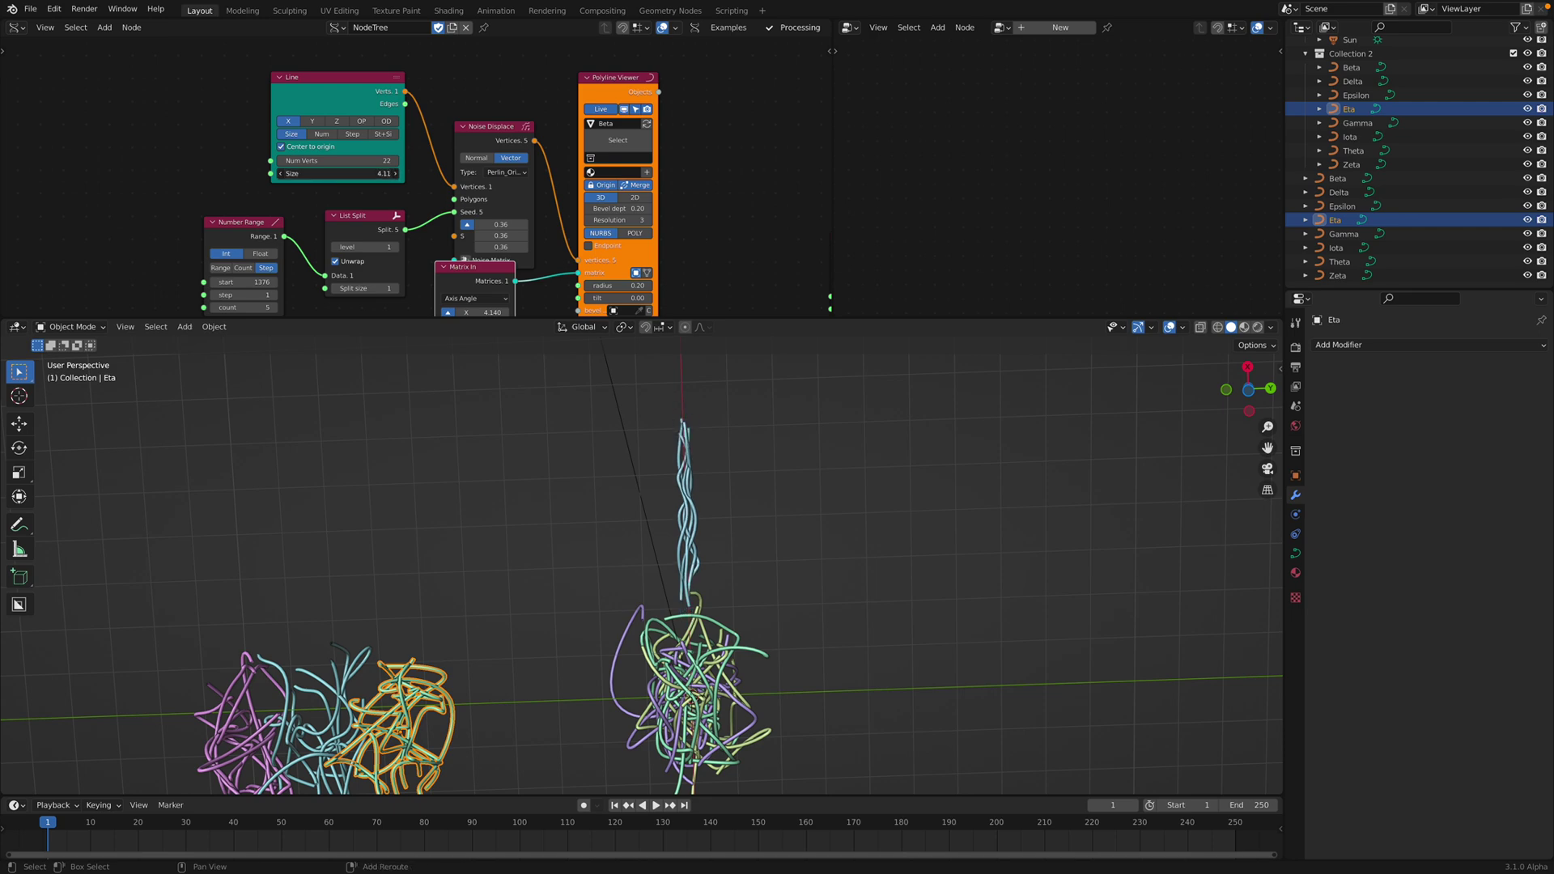
Set the Beta group's Line node to a size of 3.32 with 20 vertices.
drag(332, 173, 299, 173)
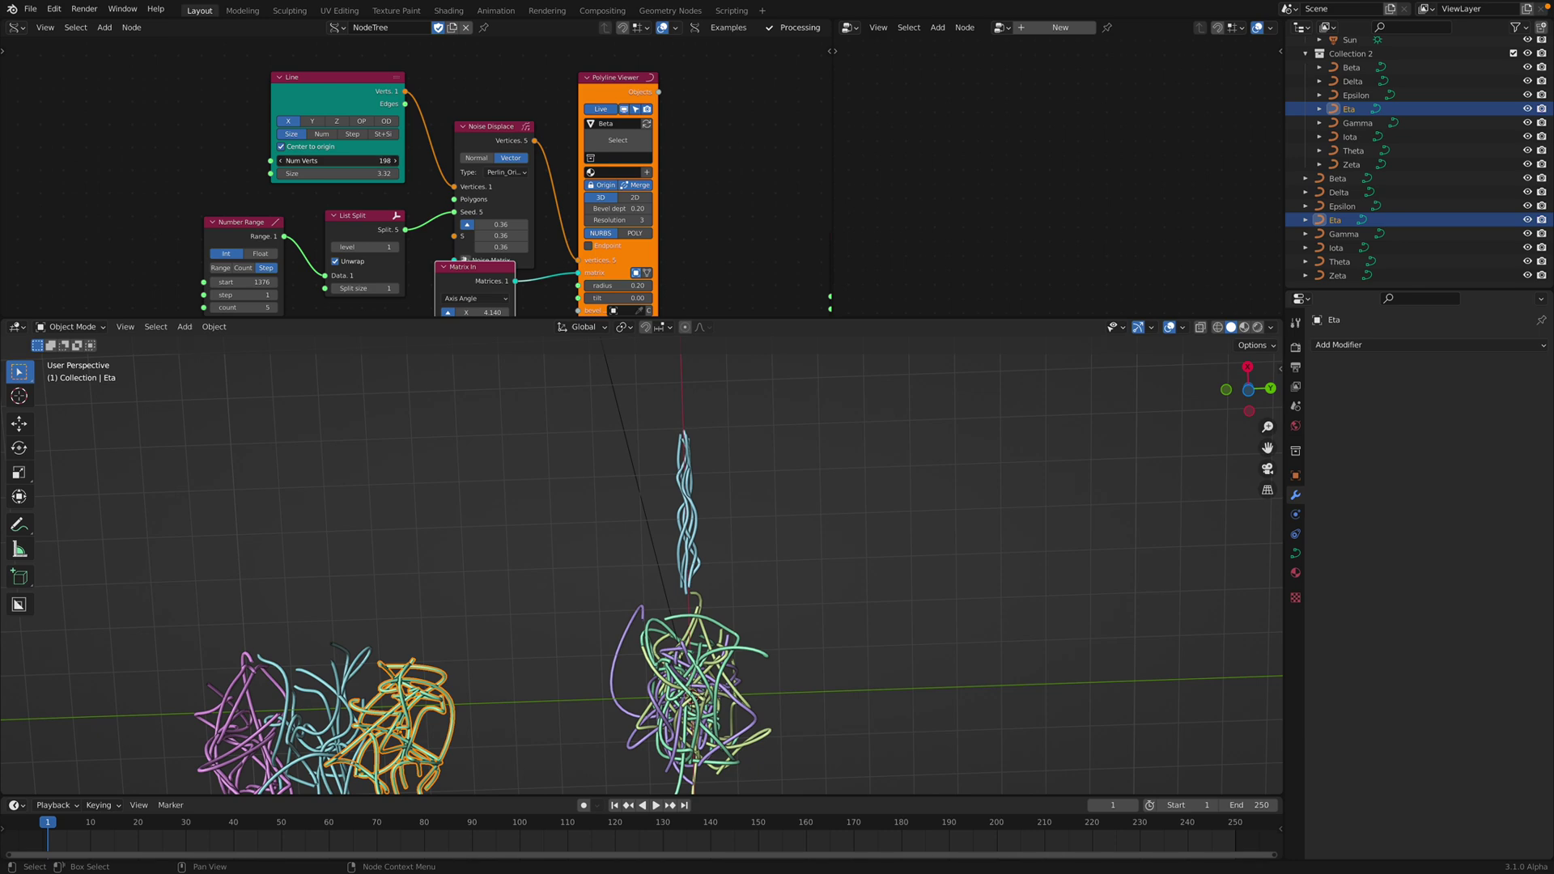
scroll(340, 161, down, 1)
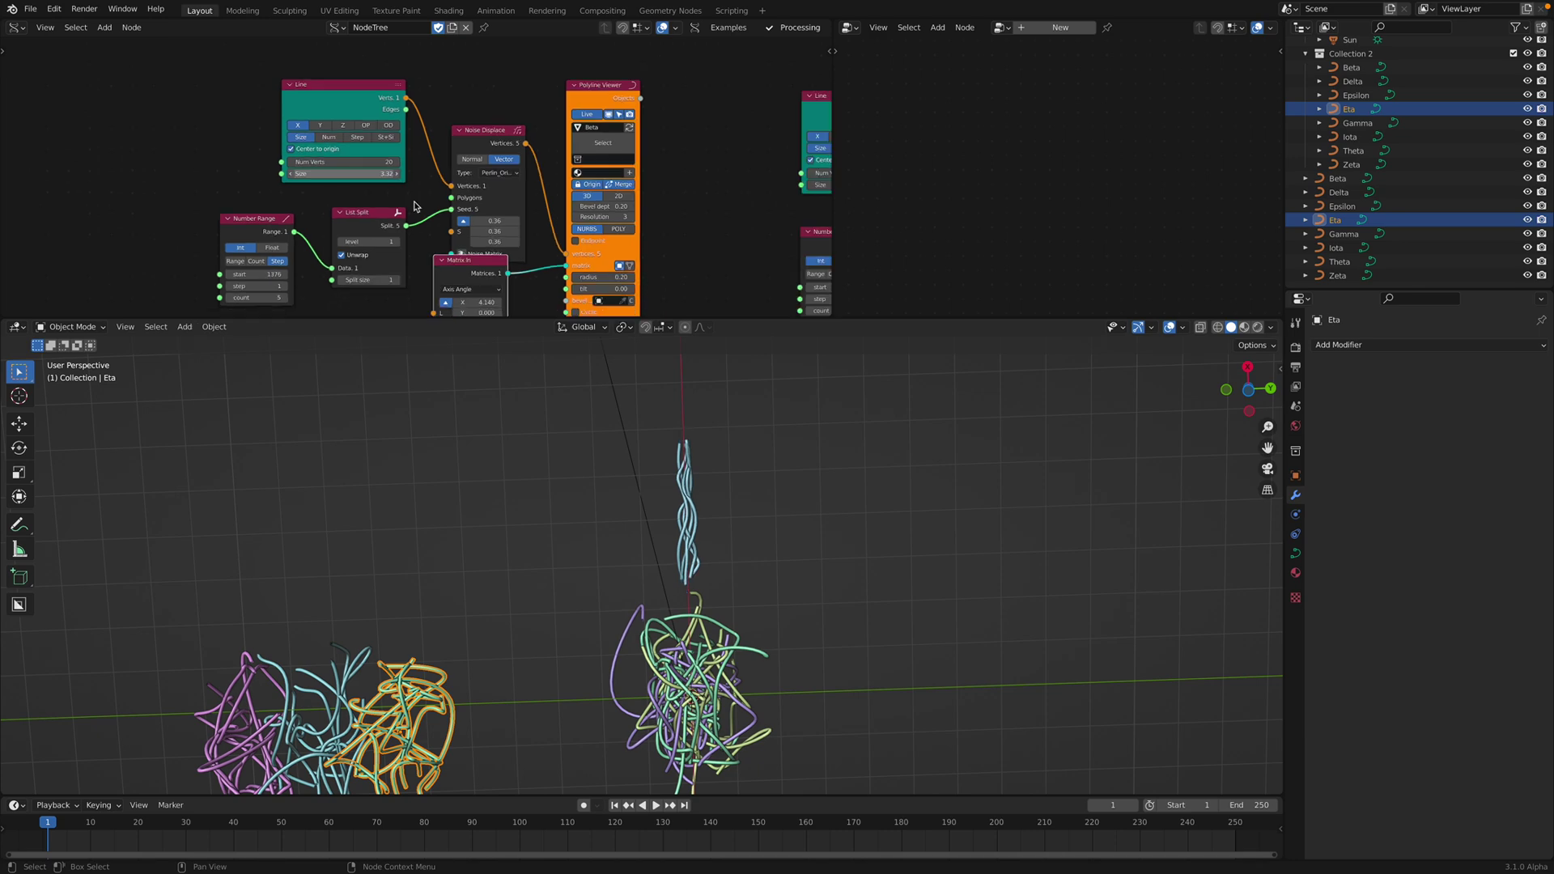
shift+scroll(400, 184, down, 2)
Set the Beta group's Number Range start to 2072 and count to 50, and select the Beta curve.
drag(247, 225, 332, 225)
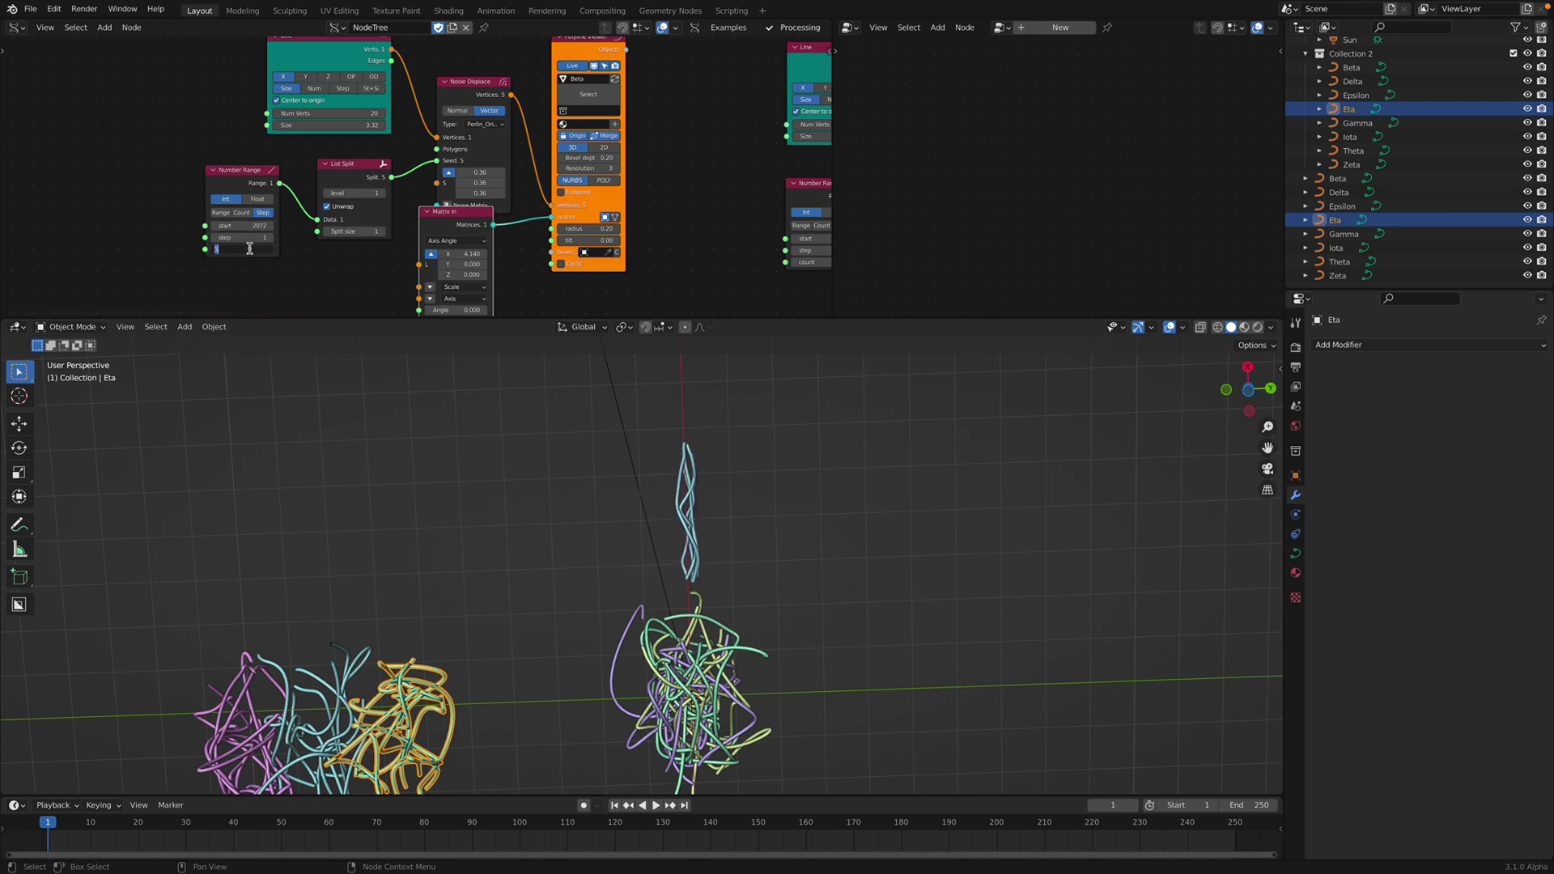
text(50)
key(Return)
middle_drag(776, 521, 610, 550)
click(628, 536)
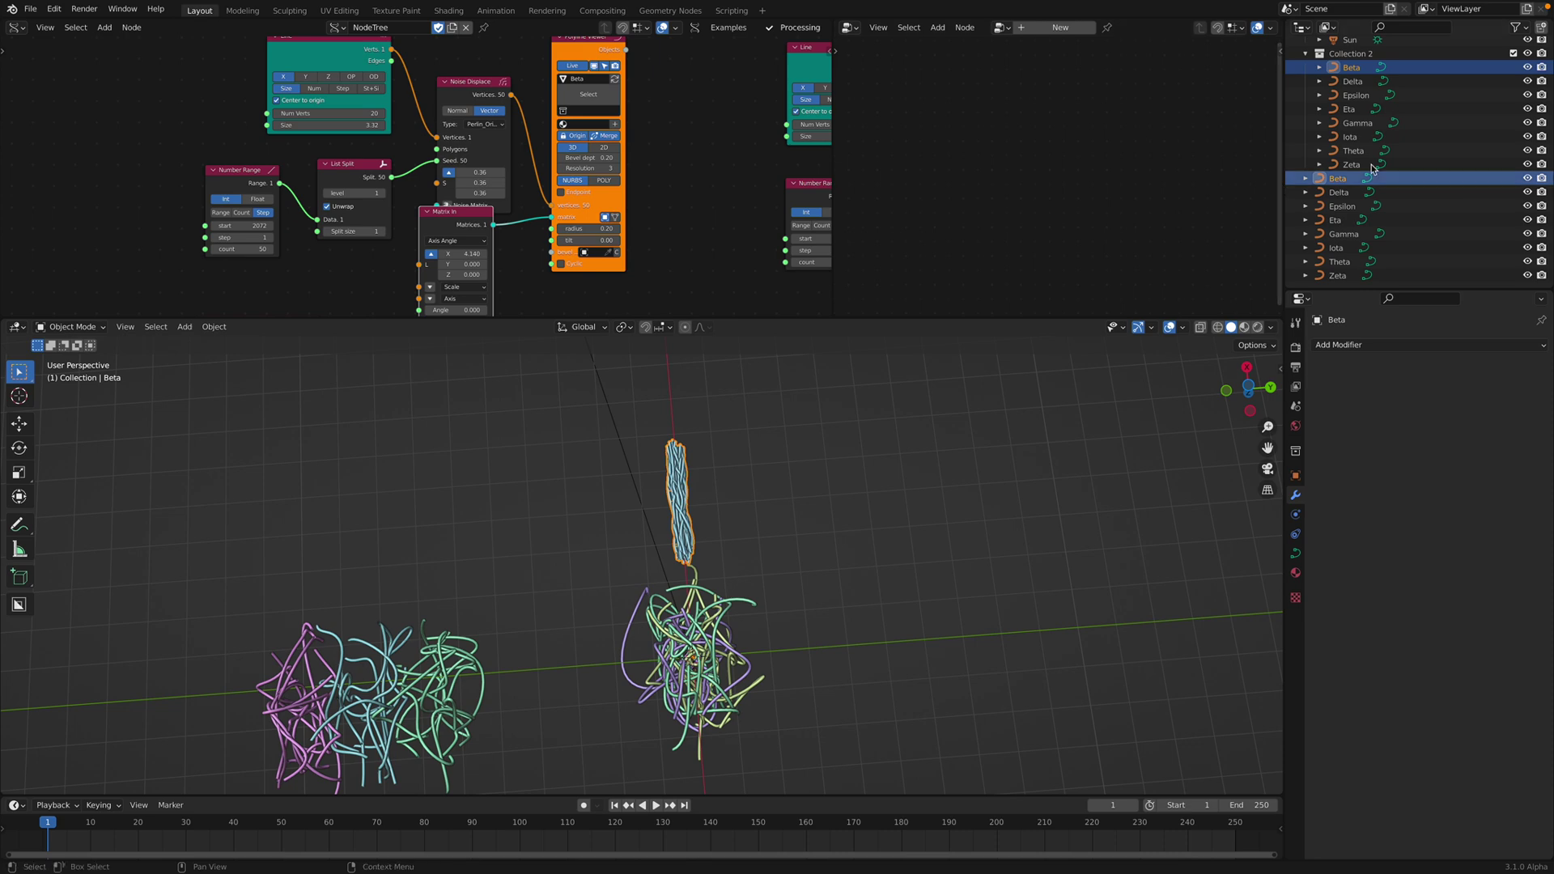
Collapse Collection 2 in the outliner and unhide the Cube donut to show the altered Beta strands on it.
middle_drag(824, 157, 476, 173)
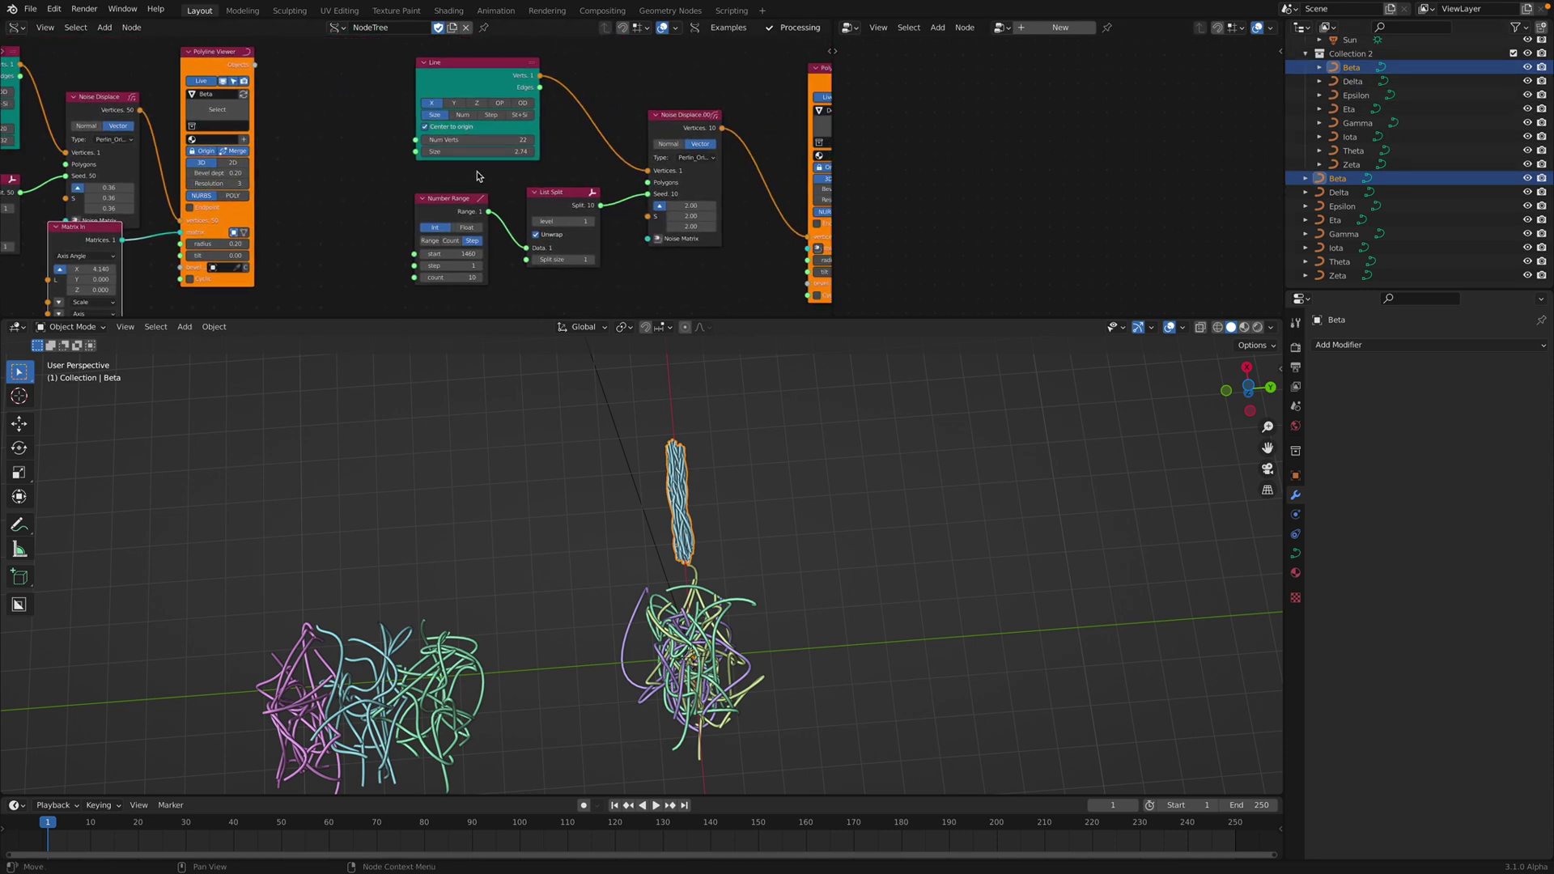
click(1305, 53)
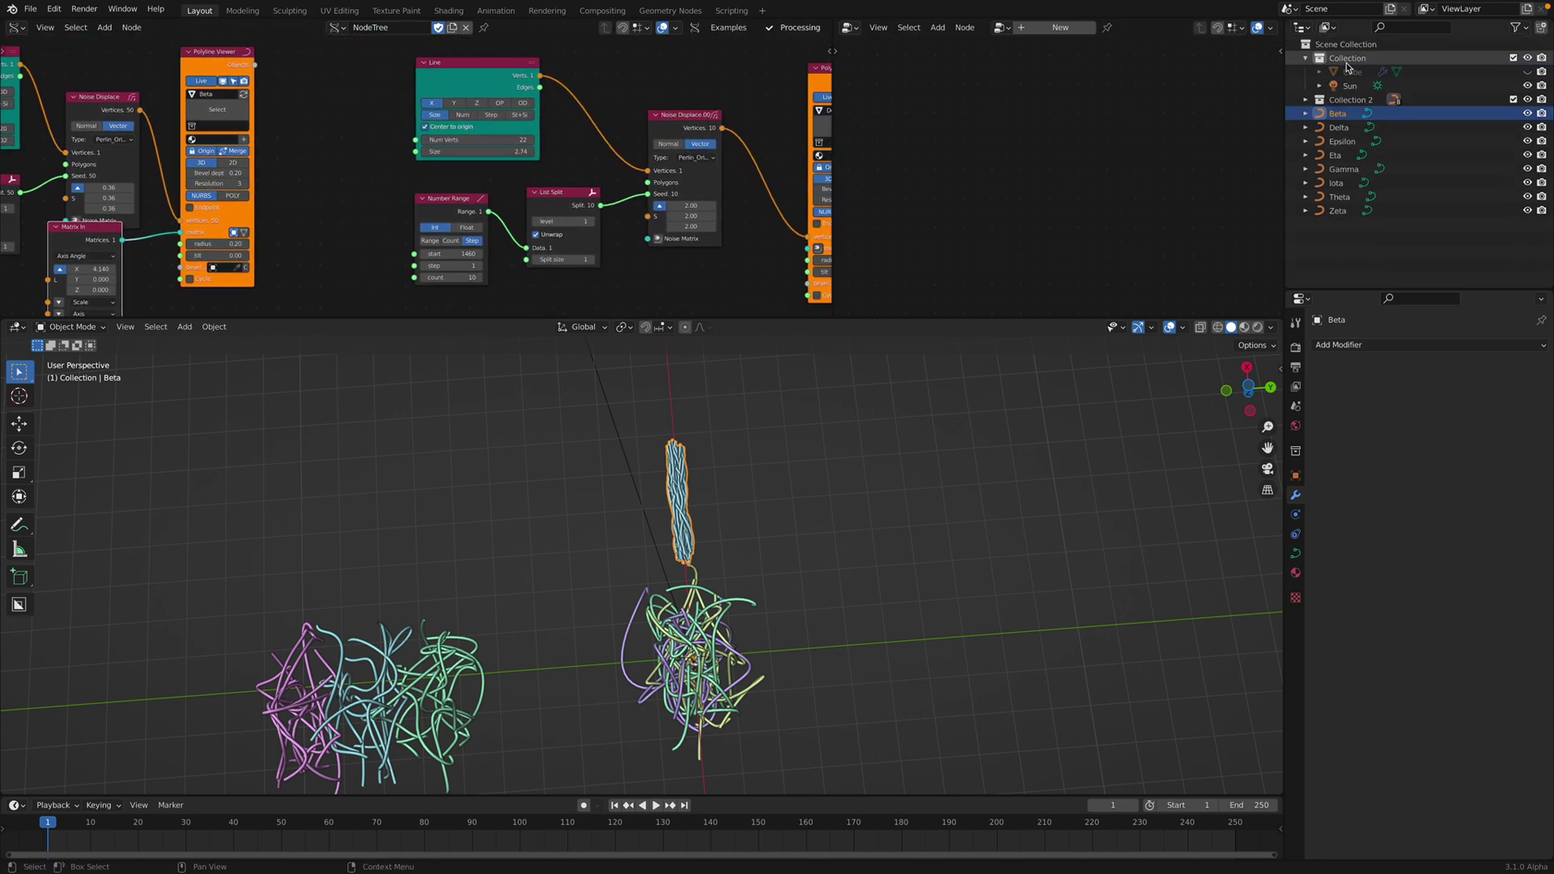
click(1351, 72)
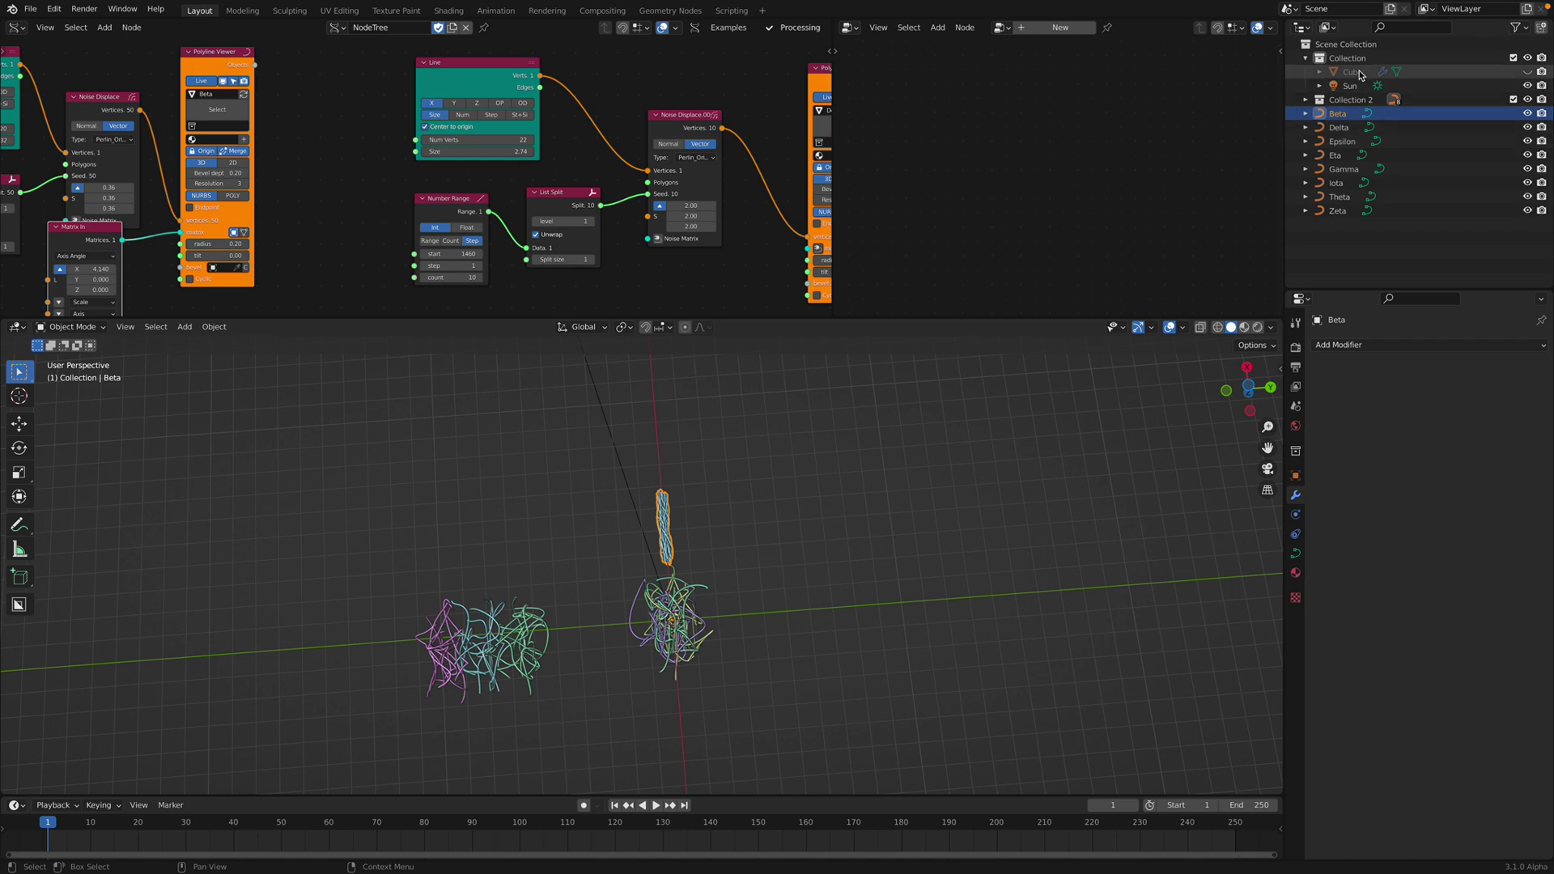
click(1528, 72)
scroll(882, 530, up, 5)
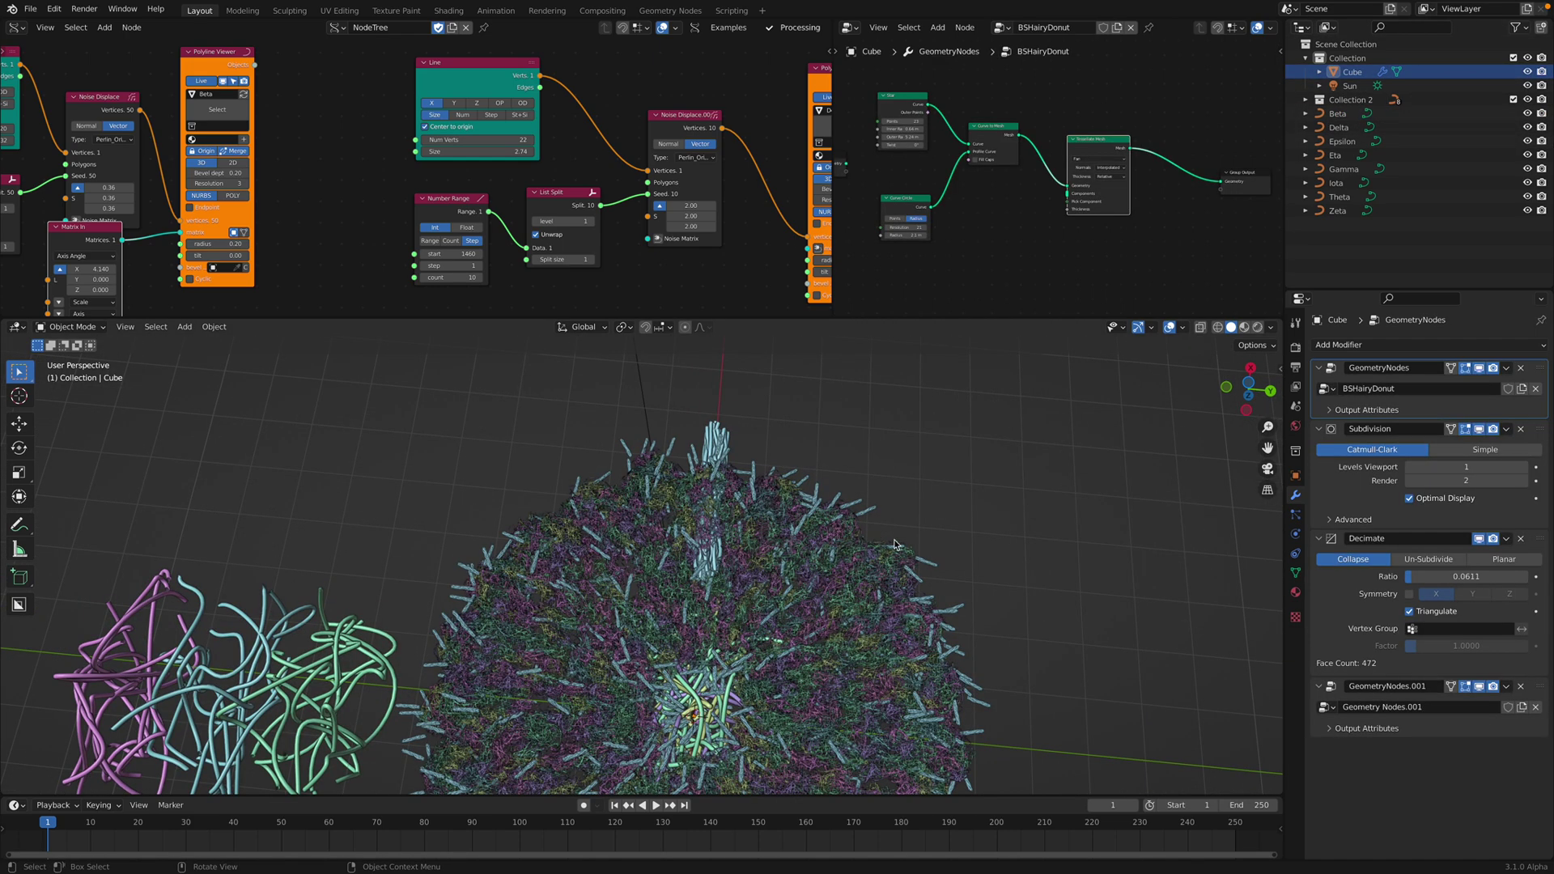
middle_drag(302, 175, 461, 156)
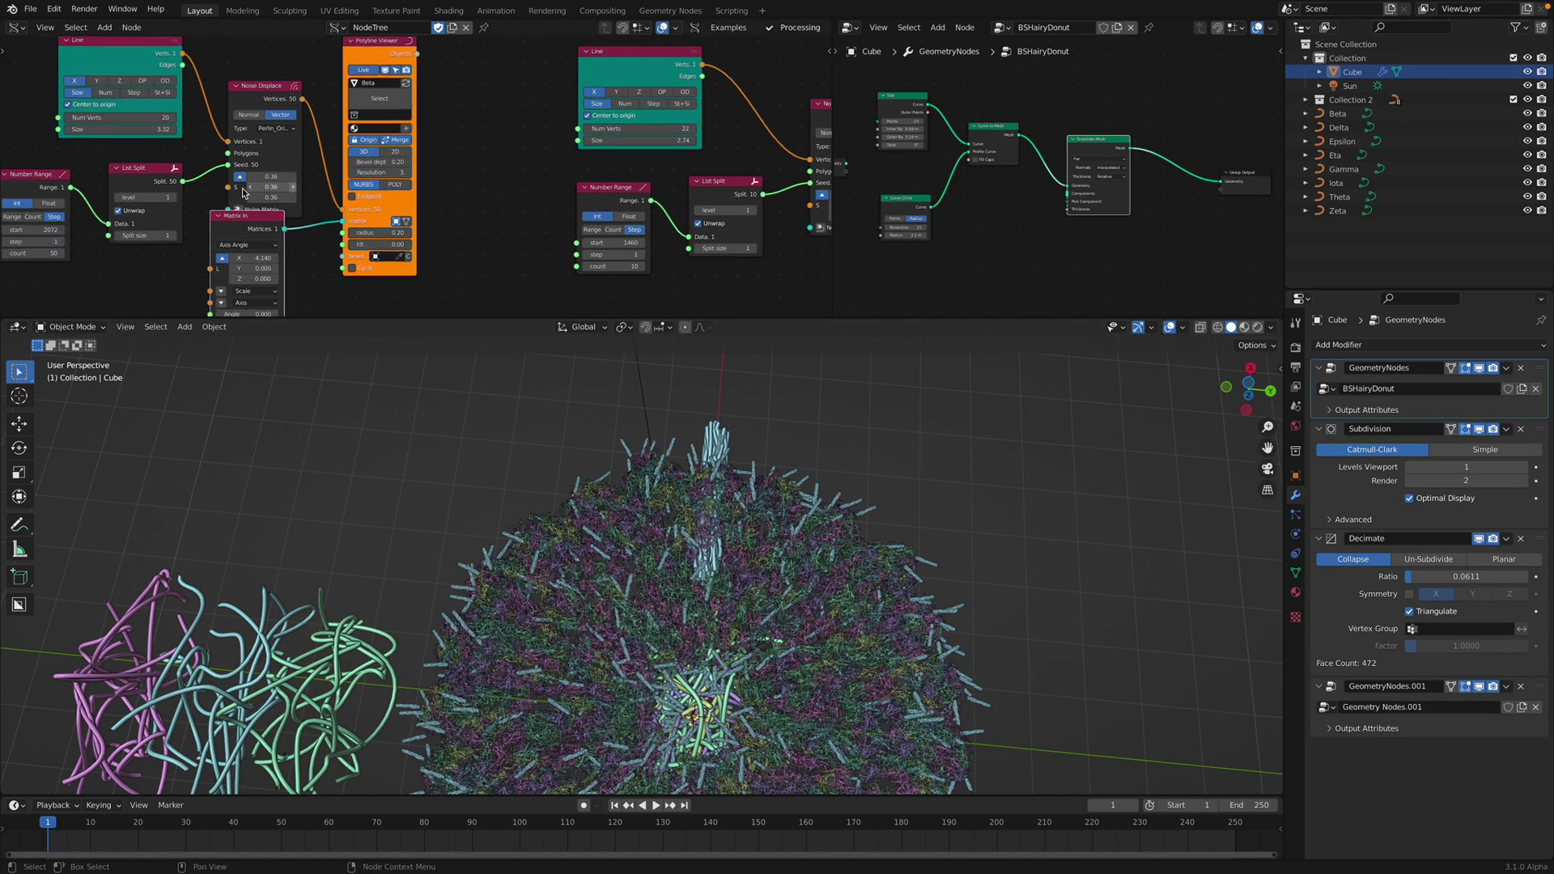
Set the Beta group's Number Range count to 30 and its Line node size to 12.32.
middle_drag(283, 200, 378, 226)
scroll(283, 200, up, 2)
middle_drag(222, 215, 250, 190)
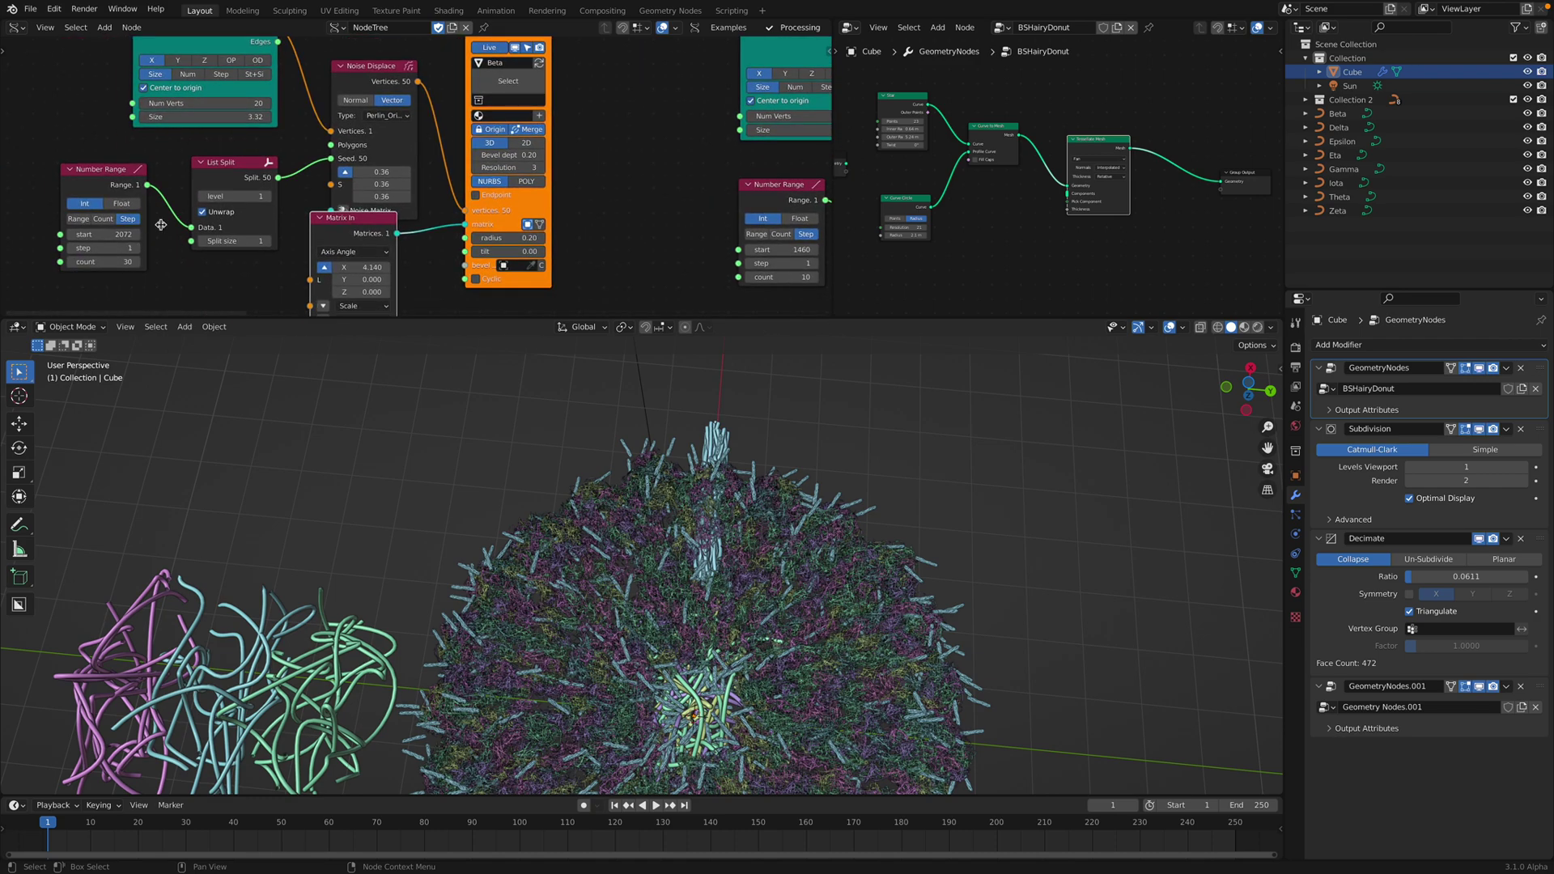
scroll(302, 200, down, 2)
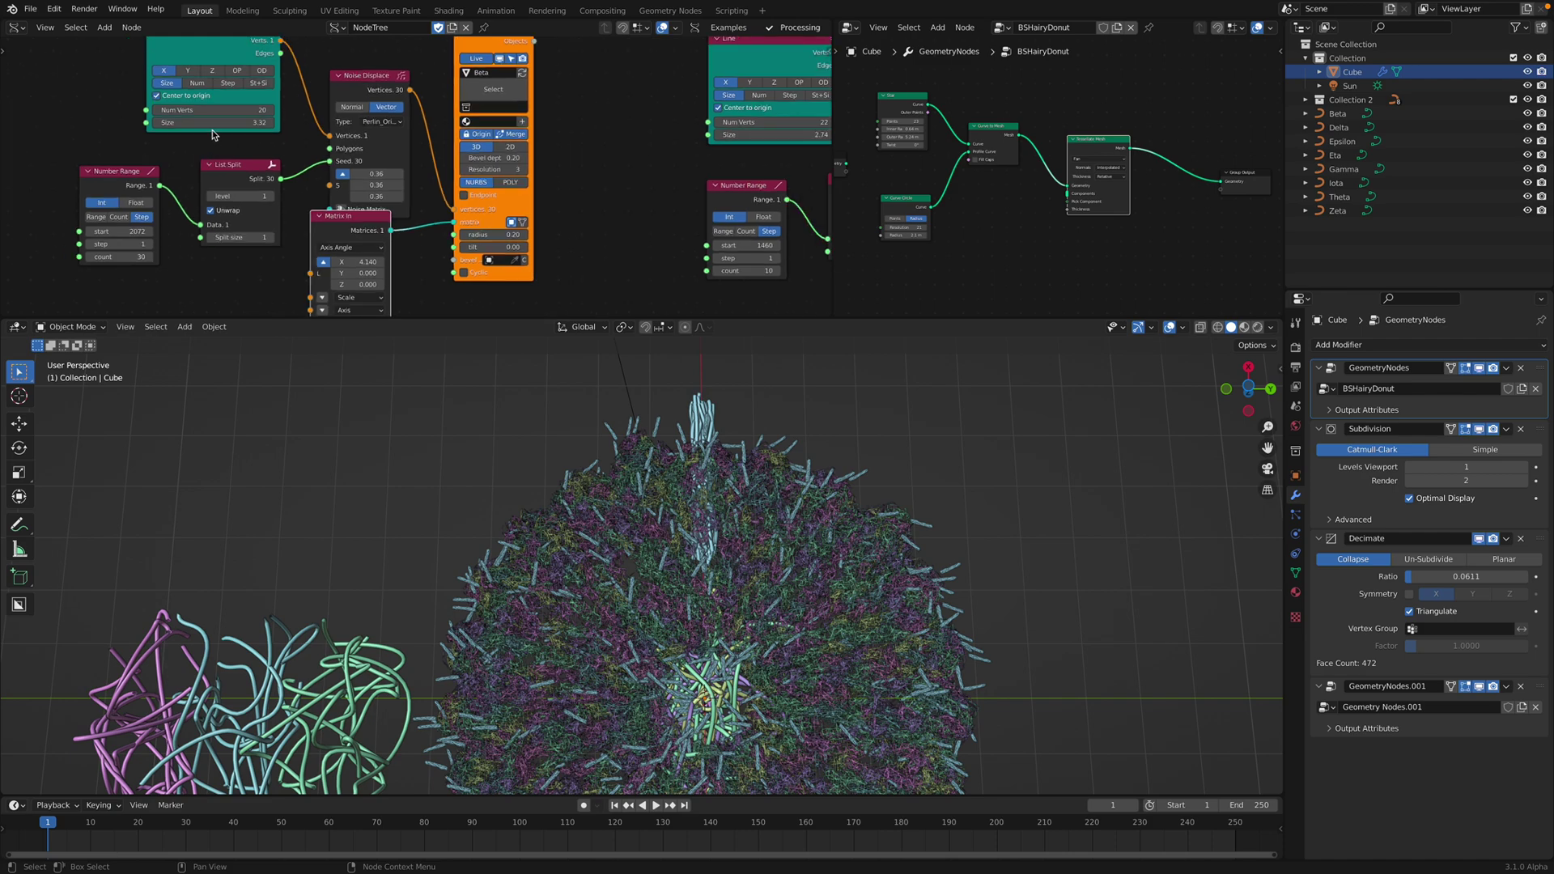
mouse_move(215, 122)
mouse_down()
mouse_move(279, 123)
mouse_move(231, 122)
mouse_up()
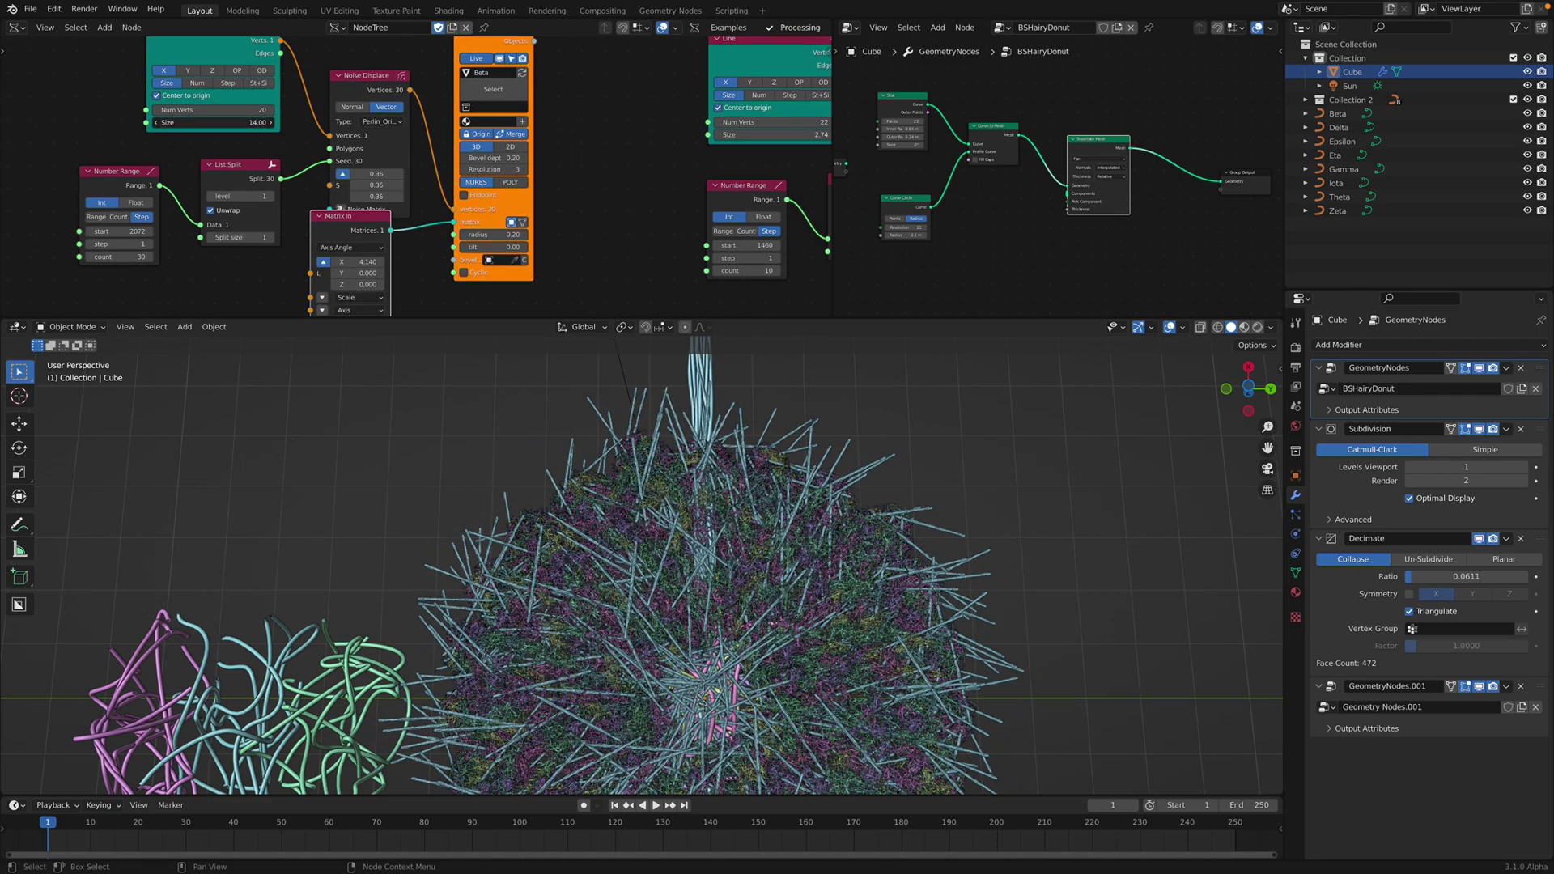
Move the Beta group's Matrix In node clear of Noise Displace and set all three Noise Displace scale values to 1.42.
middle_drag(368, 176, 347, 148)
drag(351, 189, 349, 211)
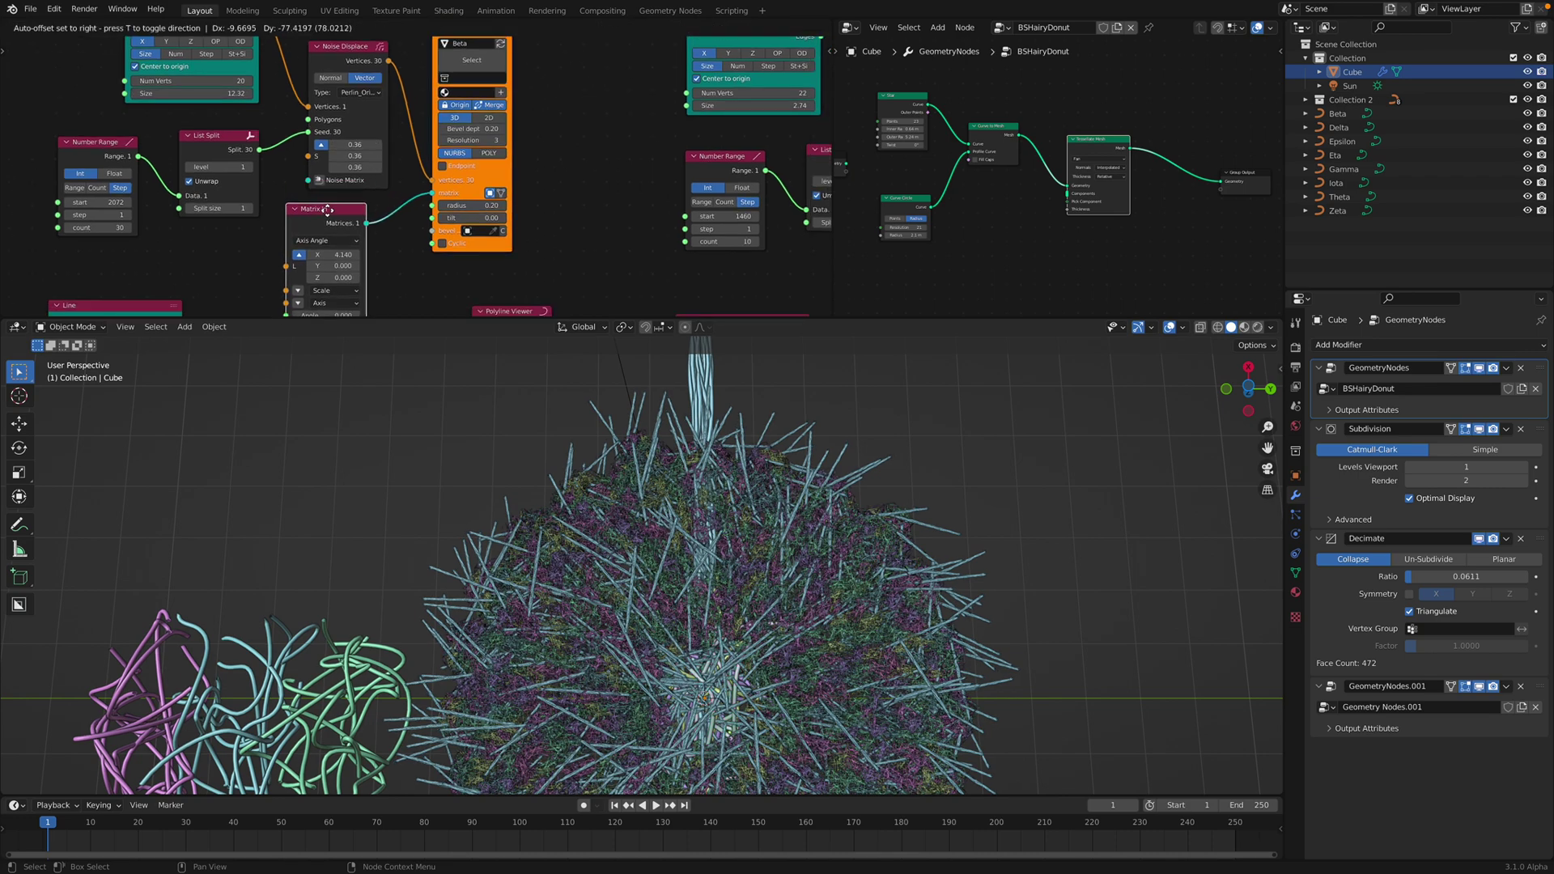
drag(349, 145, 484, 243)
scroll(1003, 556, down, 4)
middle_drag(909, 545, 636, 603)
middle_drag(735, 571, 753, 567)
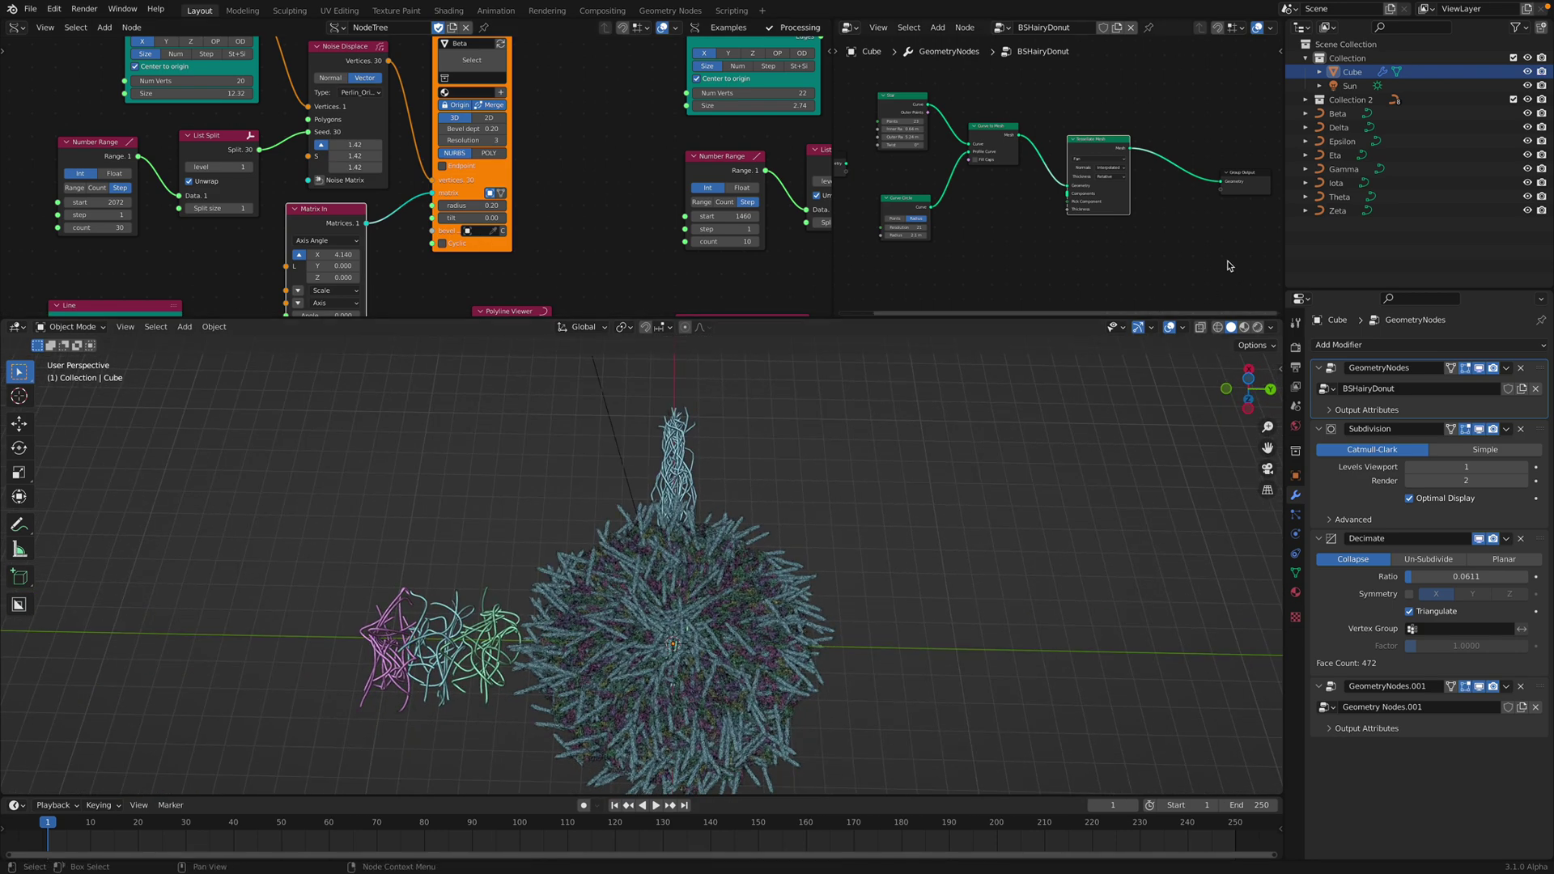
Hide Collection 2 and expand the Geometry Nodes editor over the Sverchok node editor.
click(1528, 100)
scroll(509, 185, down, 6)
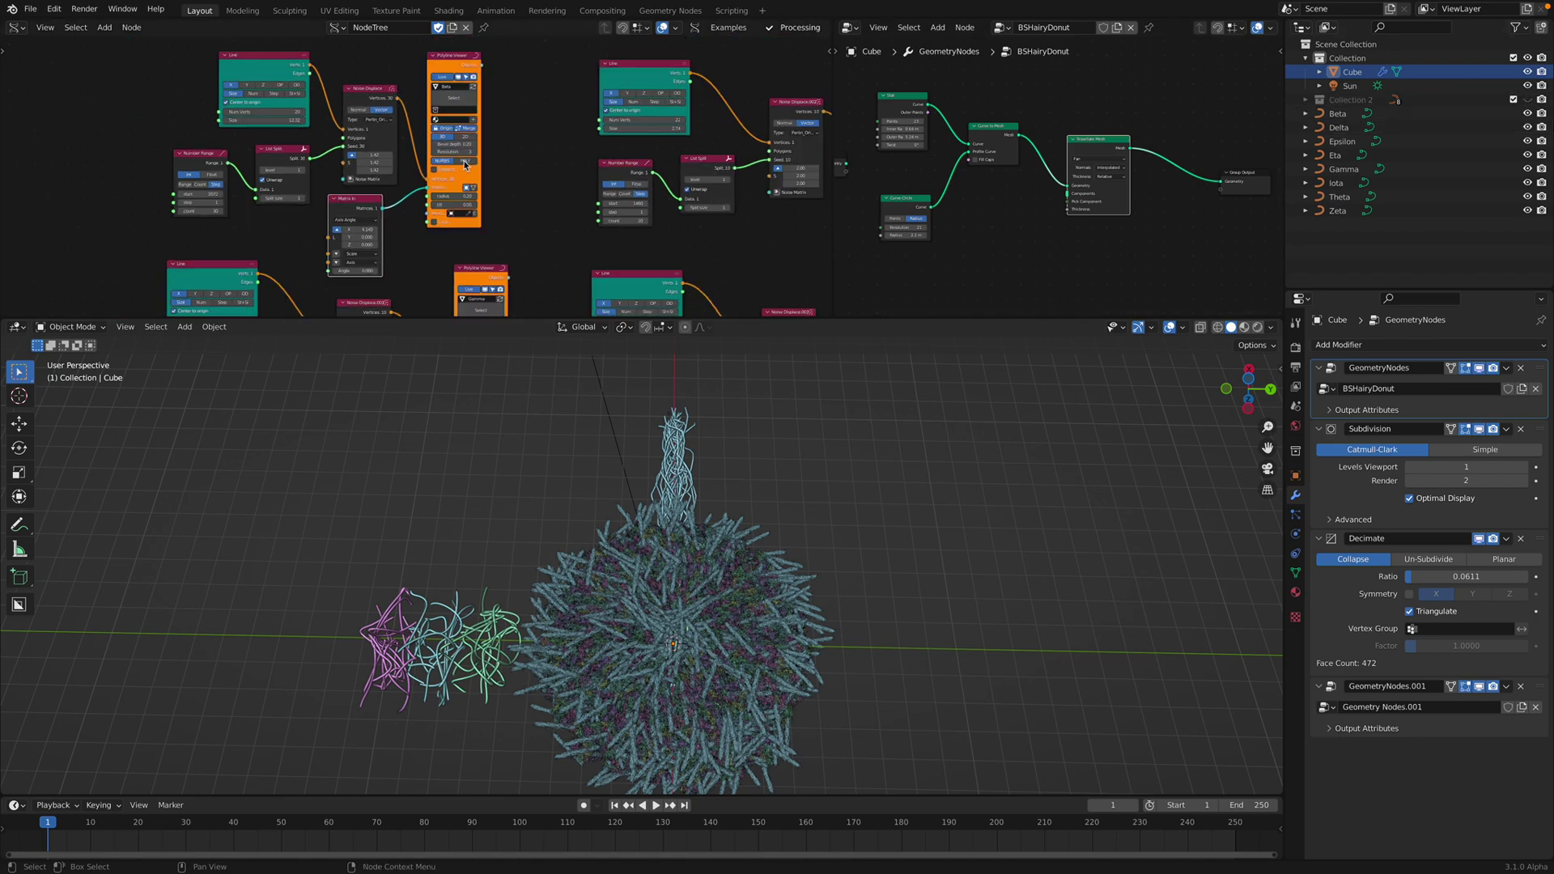
middle_drag(509, 185, 459, 154)
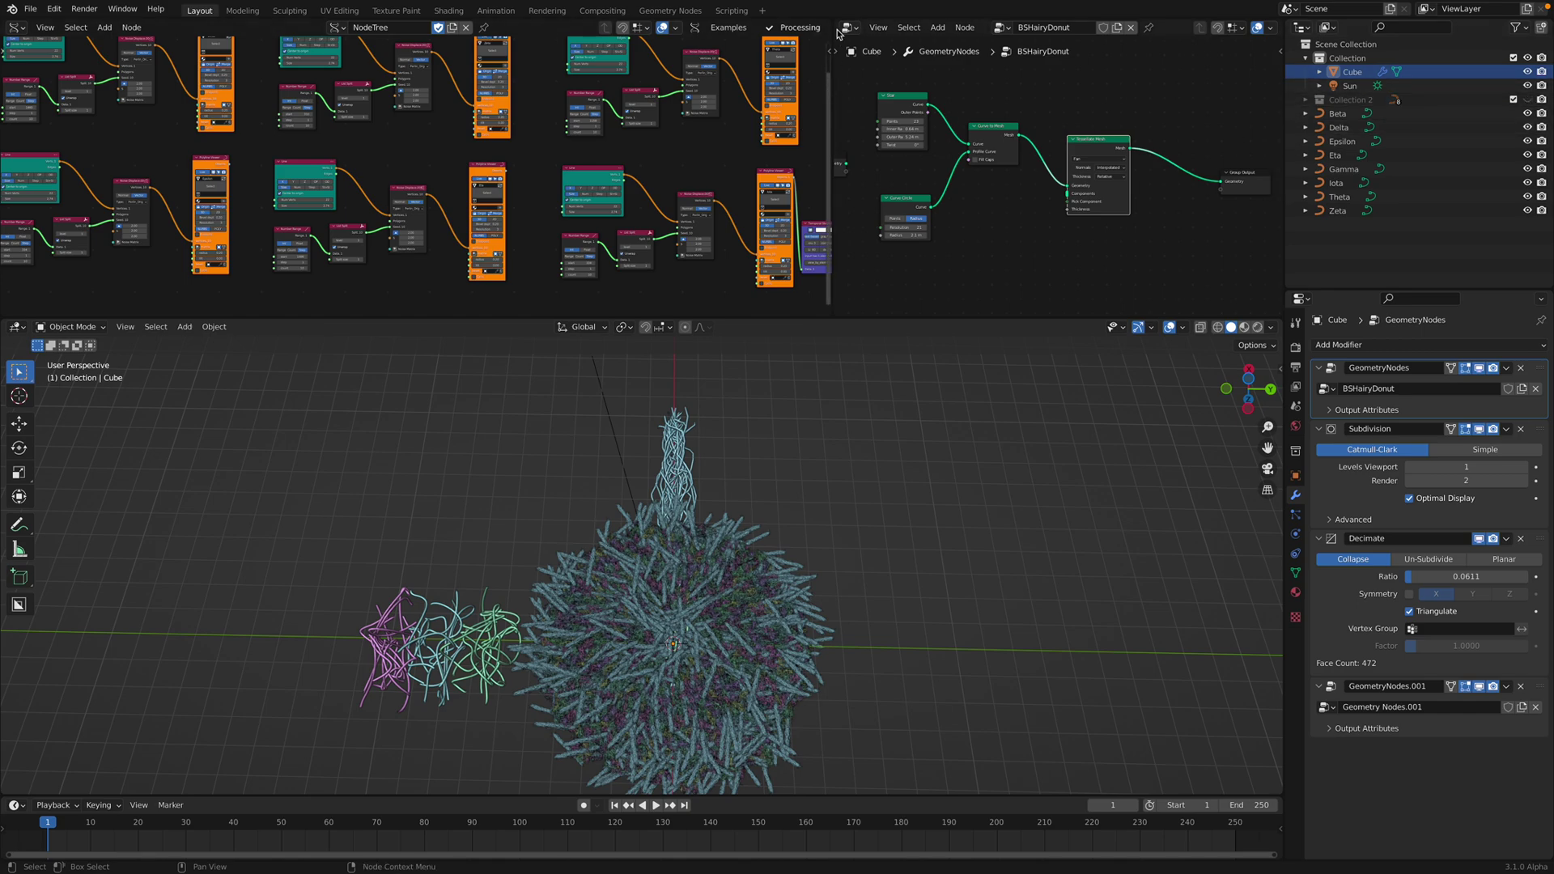
drag(837, 21, 541, 119)
scroll(584, 134, up, 3)
drag(289, 182, 264, 171)
Deselect the Cube and hide all the source curves from Beta to Zeta, leaving only the donut on display.
click(1359, 72)
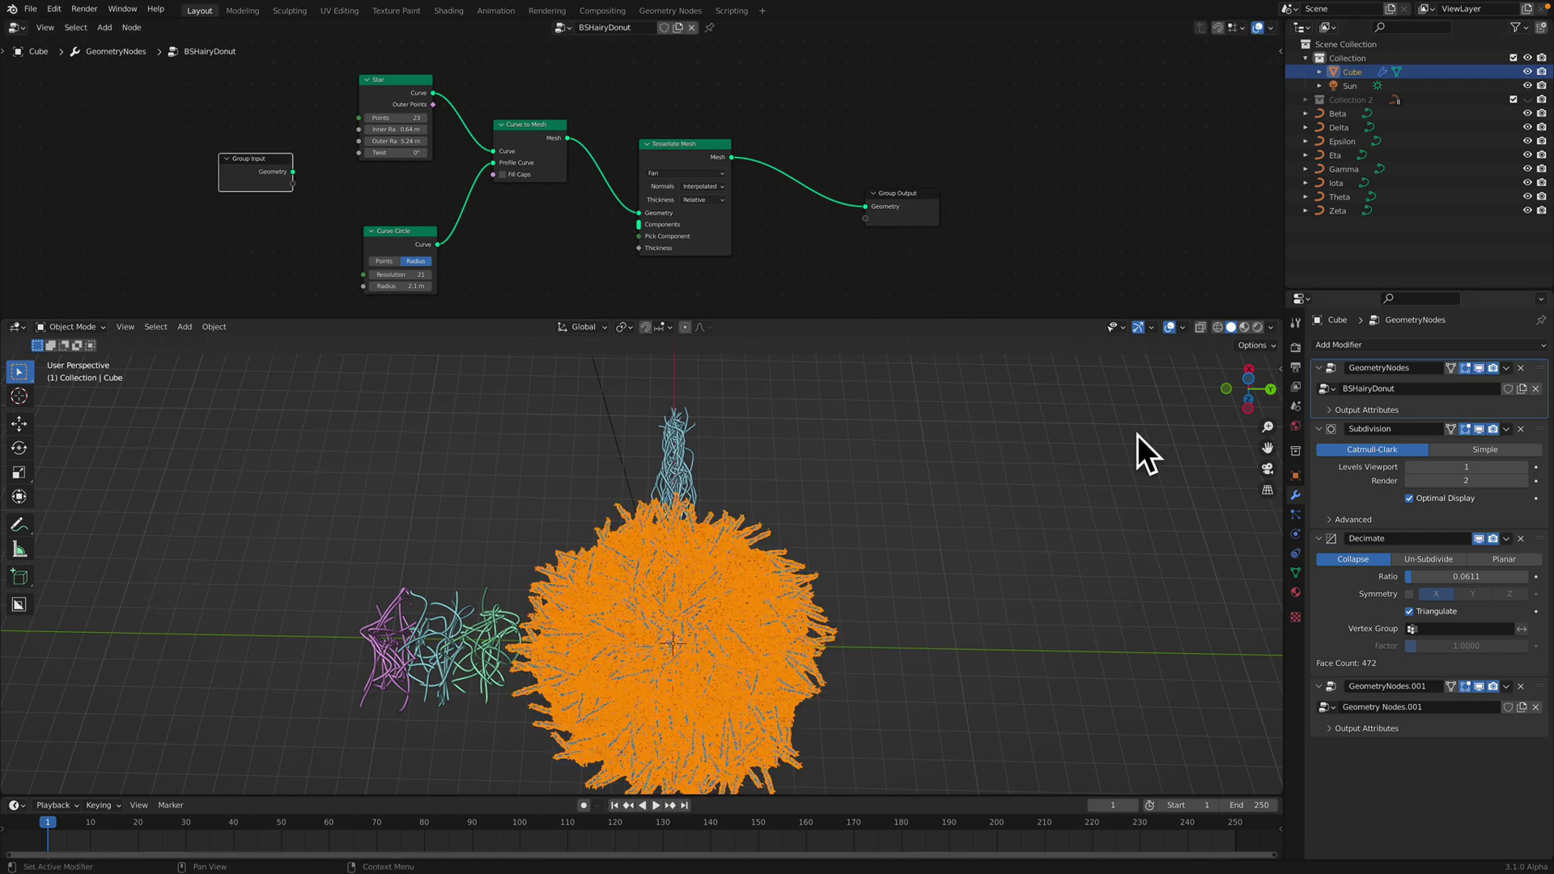
click(821, 503)
middle_drag(821, 503, 846, 526)
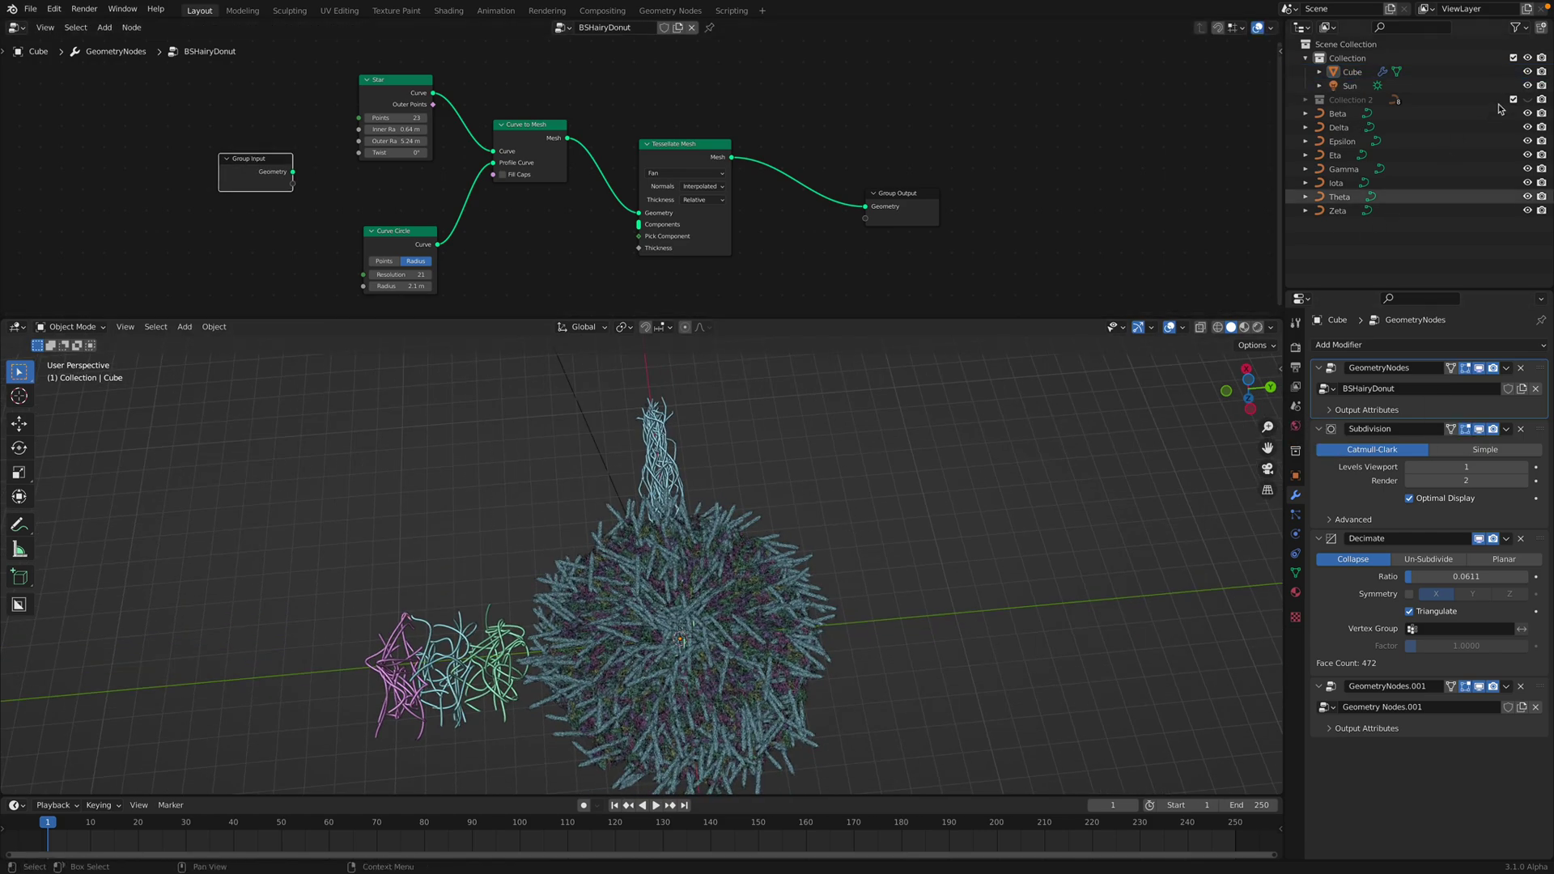
drag(1528, 113, 1532, 202)
scroll(878, 518, up, 8)
scroll(833, 536, down, 6)
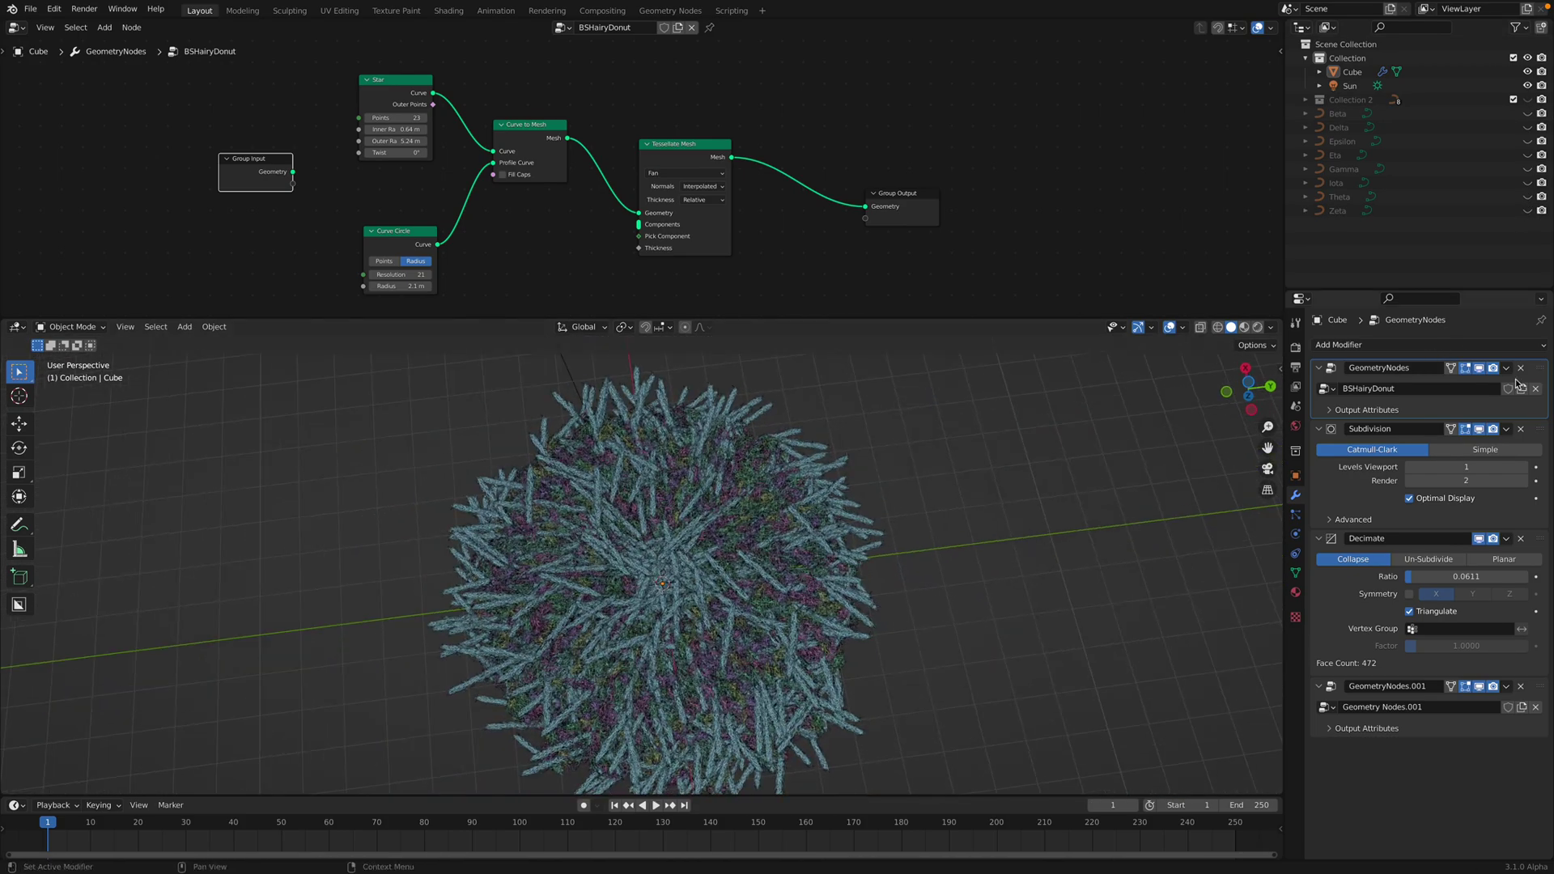
Set the Cube's Decimate ratio to 0.6.
scroll(393, 135, up, 2)
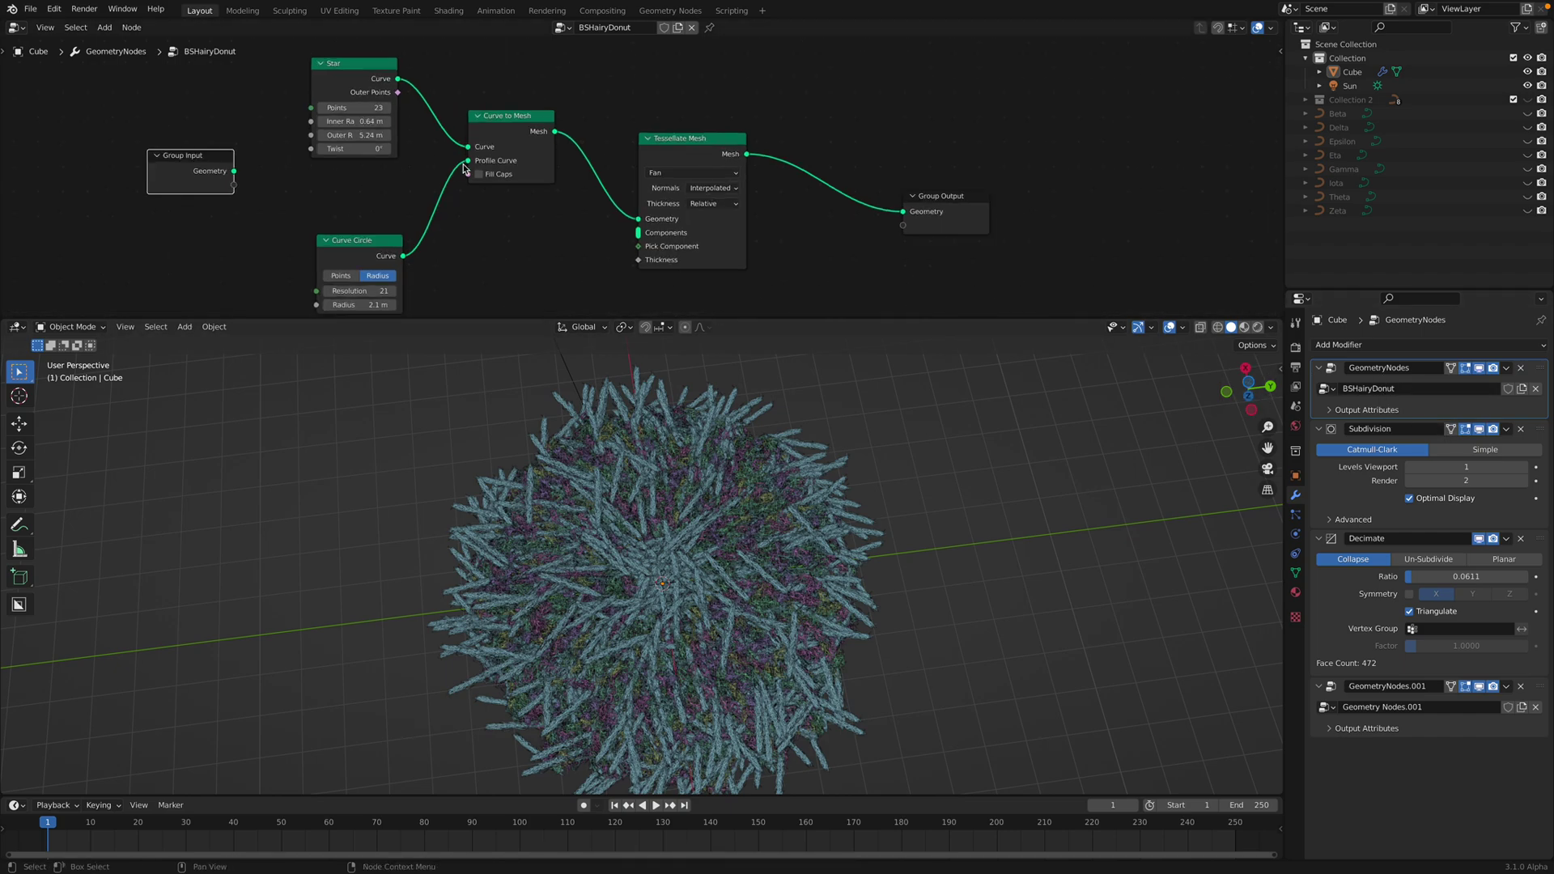
middle_drag(393, 135, 429, 123)
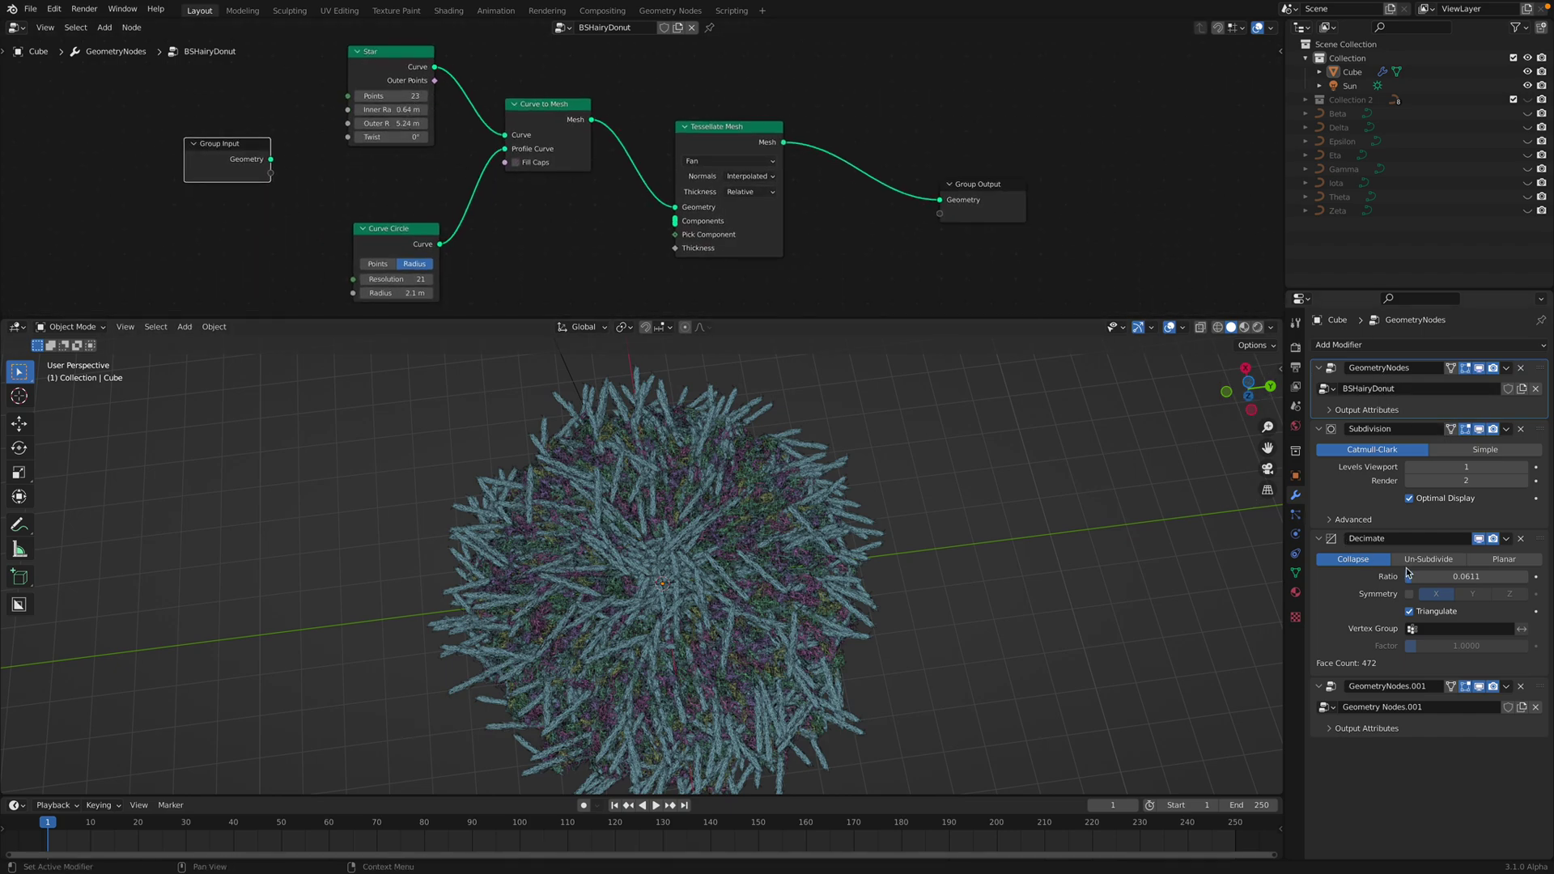
click(1438, 576)
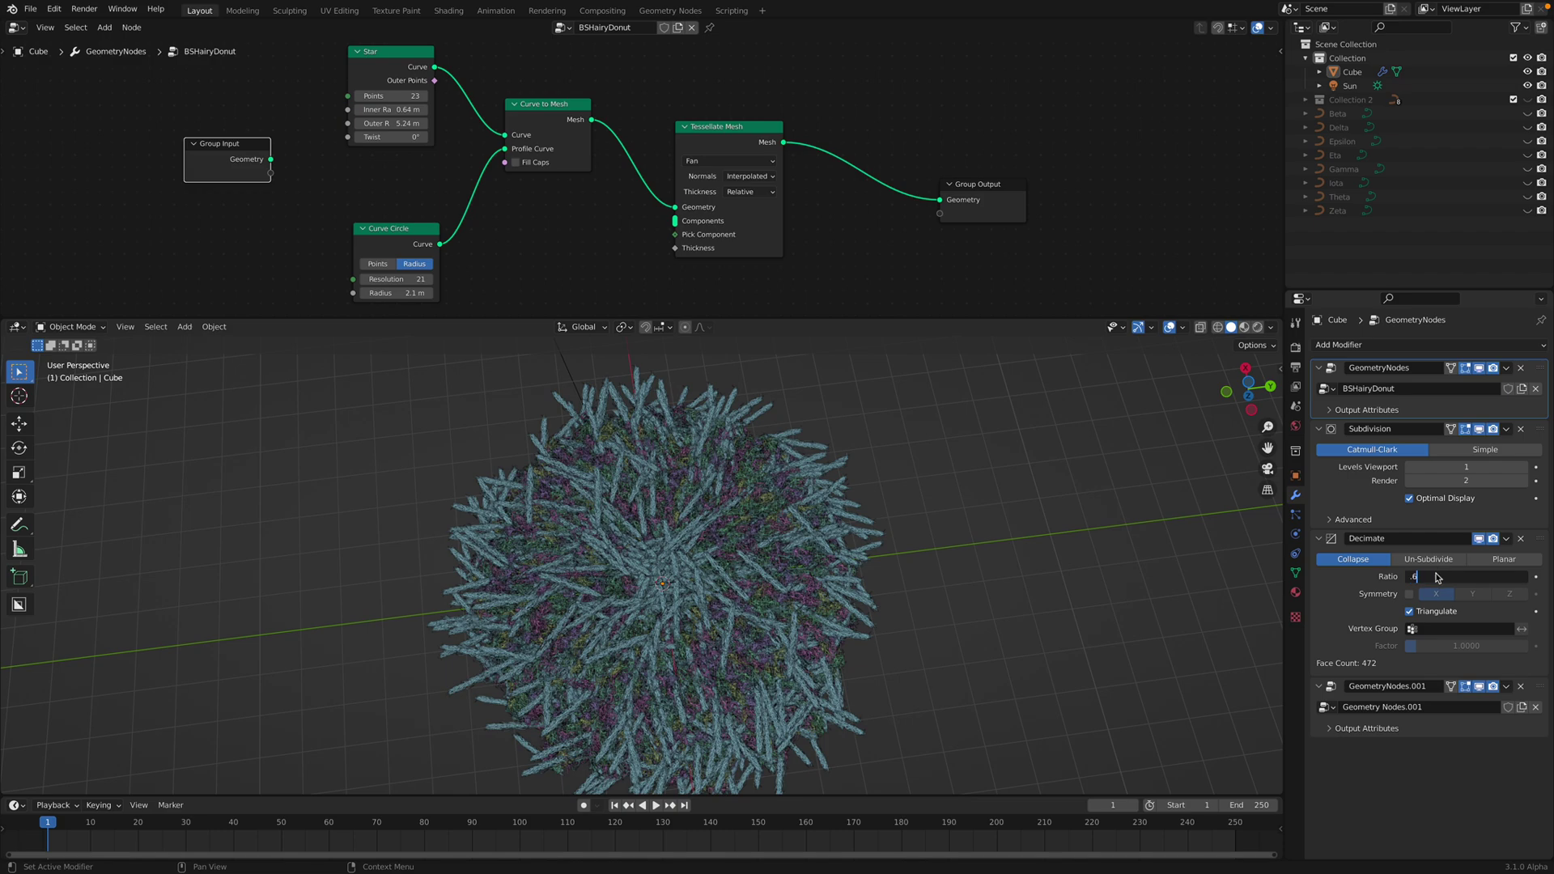
text(.6)
key(Return)
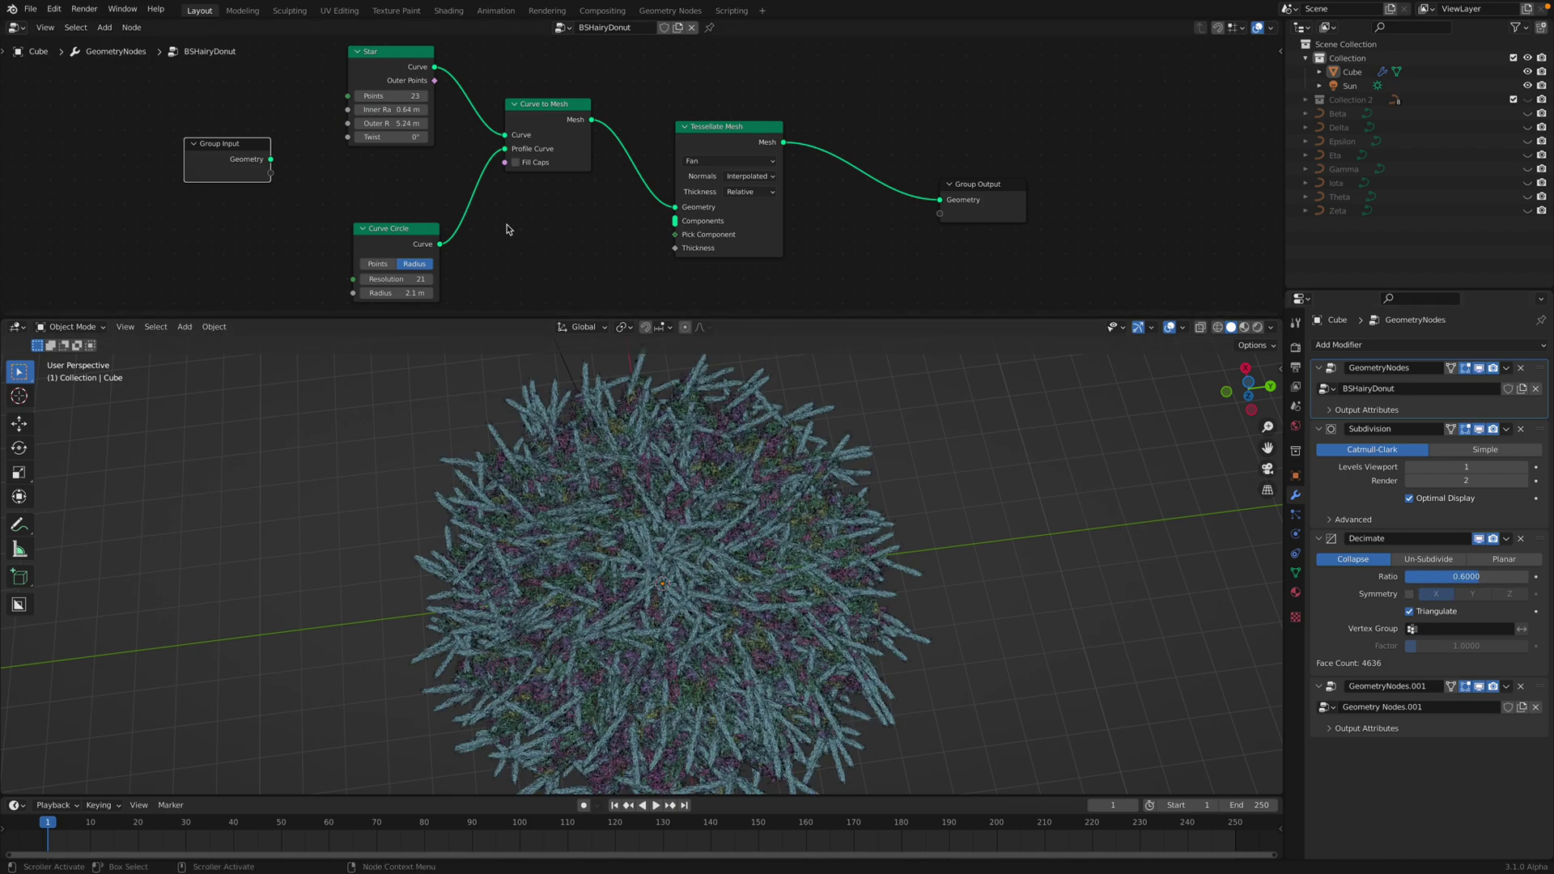
Set the Star node to 12 points with an outer radius of 12.8 m, and increase its inner radius.
scroll(508, 229, down, 1)
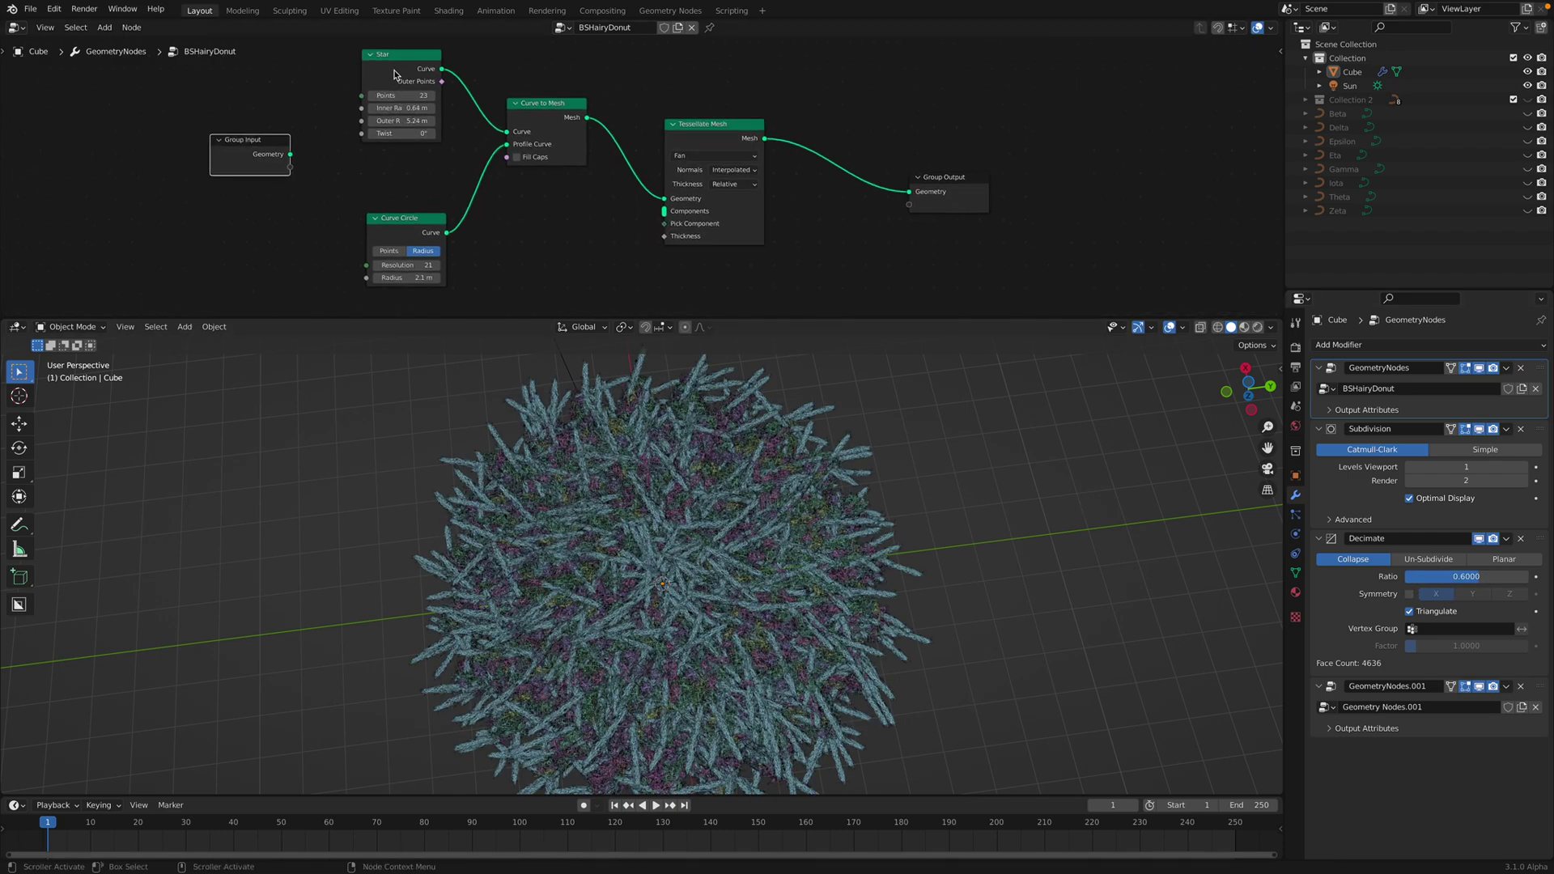
drag(394, 74, 381, 89)
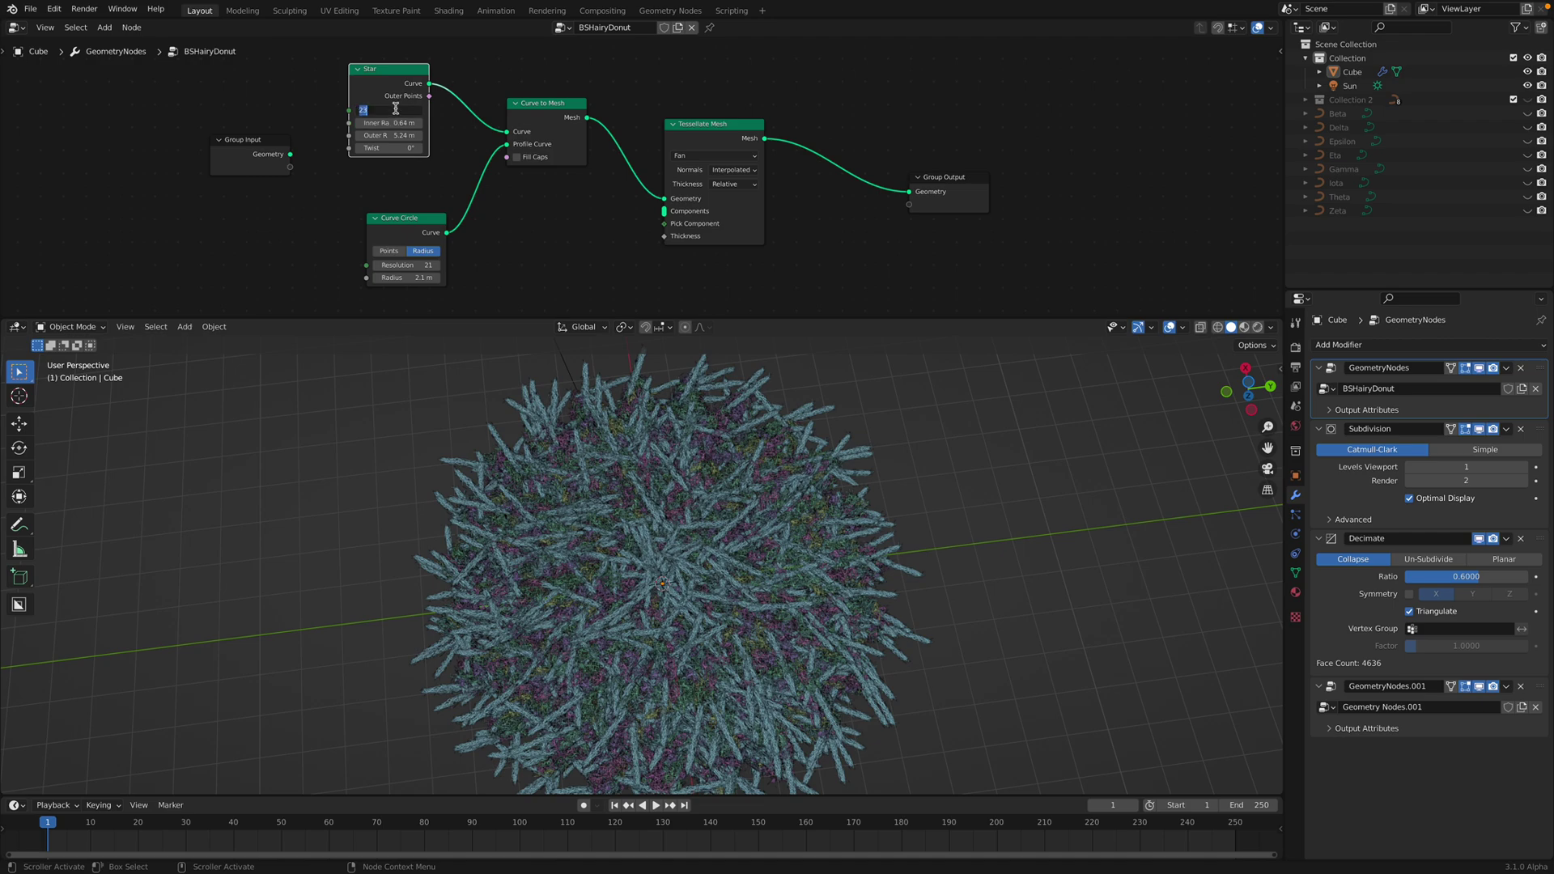
key(Return)
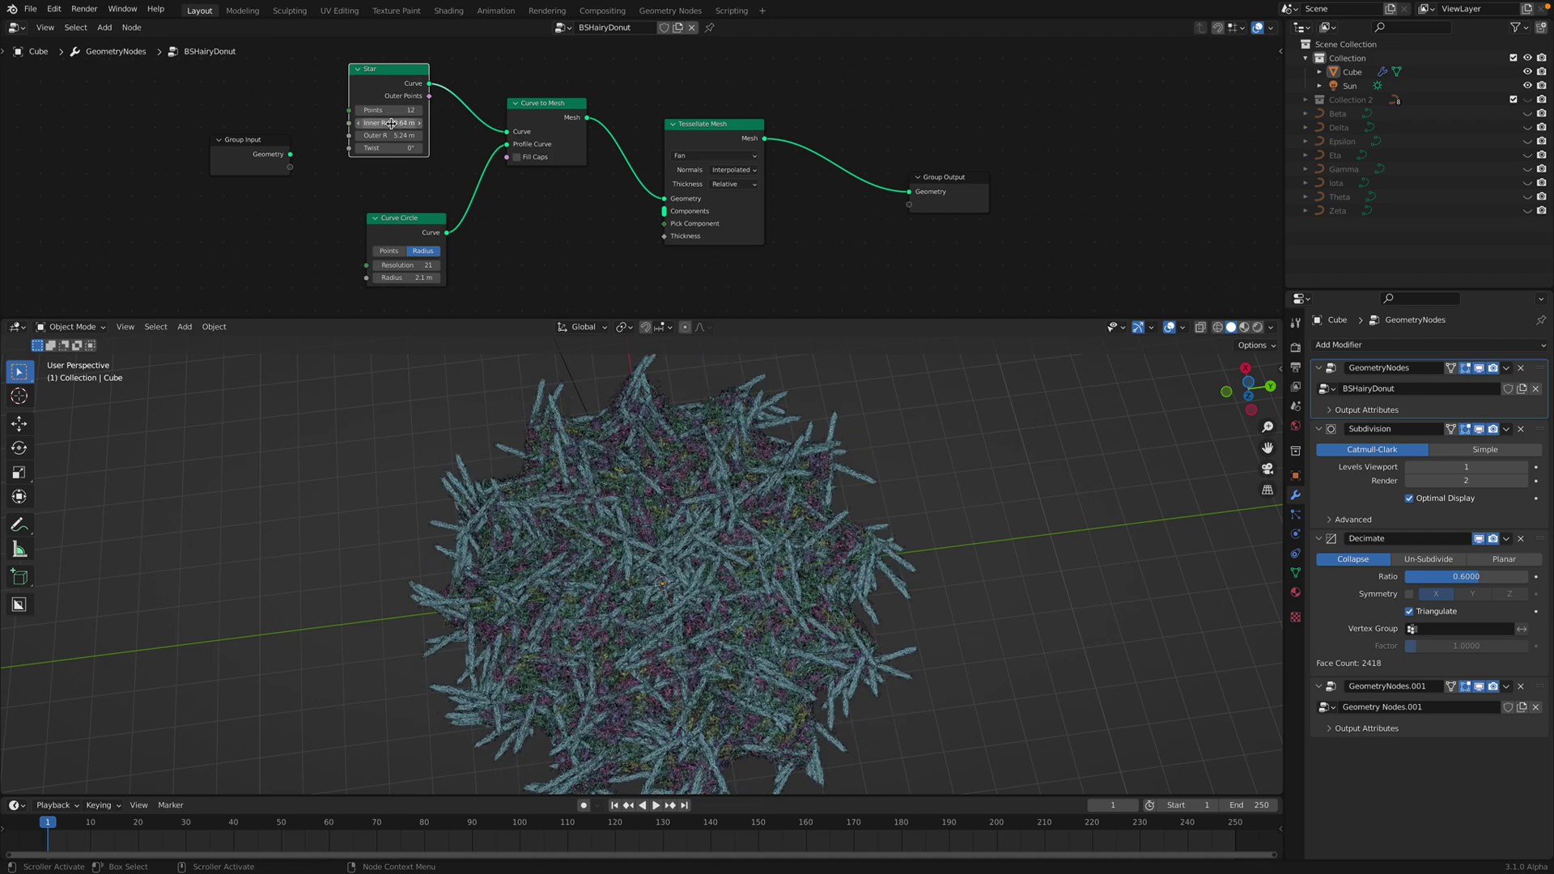
drag(390, 123, 811, 511)
scroll(702, 586, down, 3)
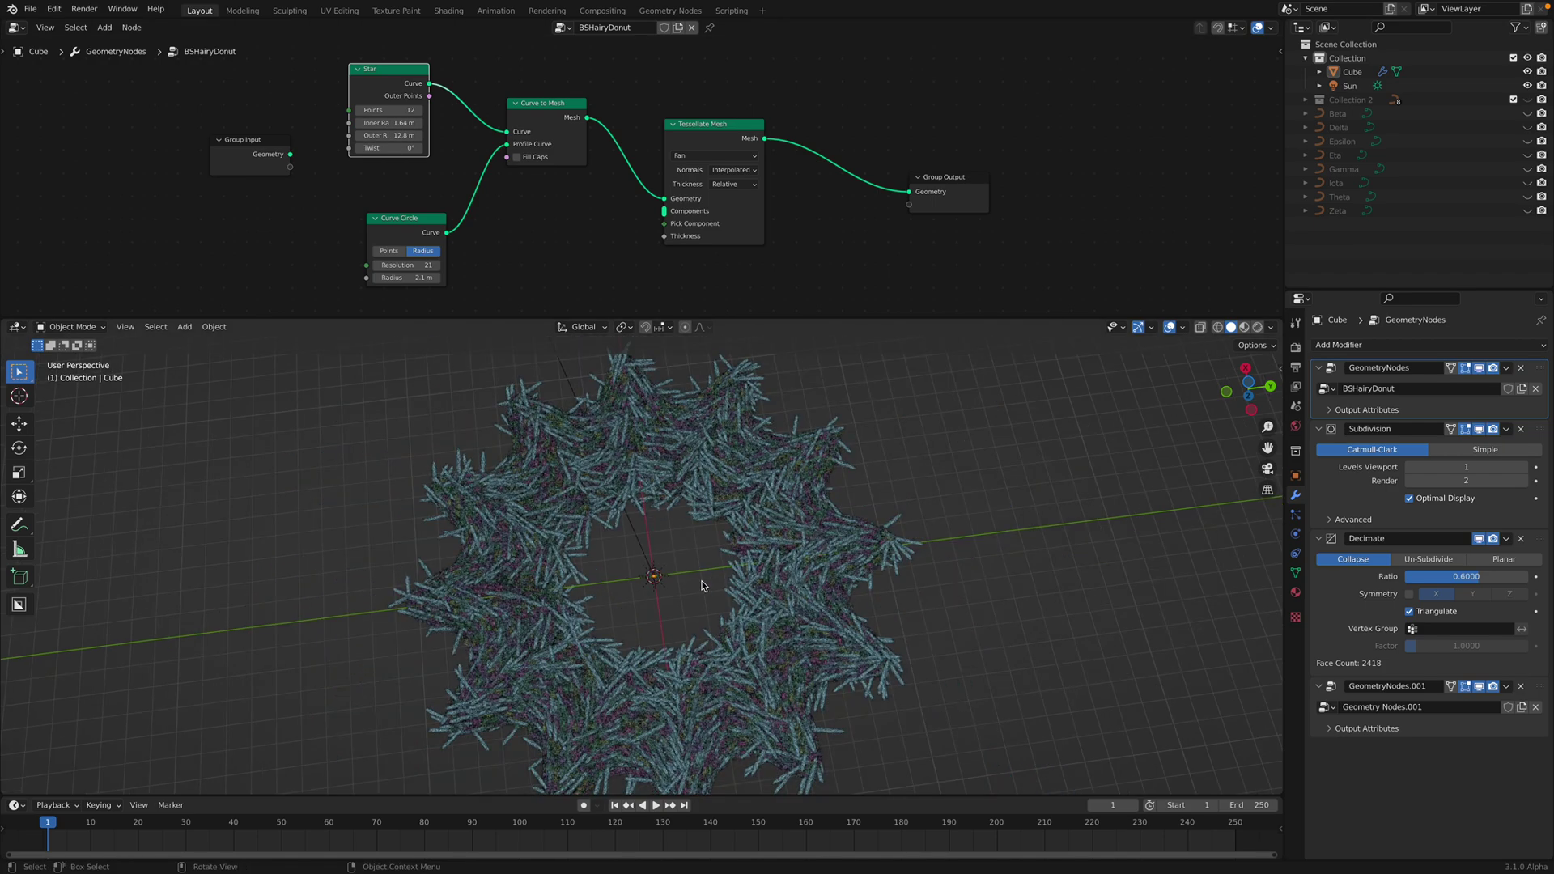
middle_drag(712, 596, 726, 489)
Set the Curve Circle to a radius of 1 m and a resolution of 8, and reposition the Star node.
middle_drag(547, 185, 524, 177)
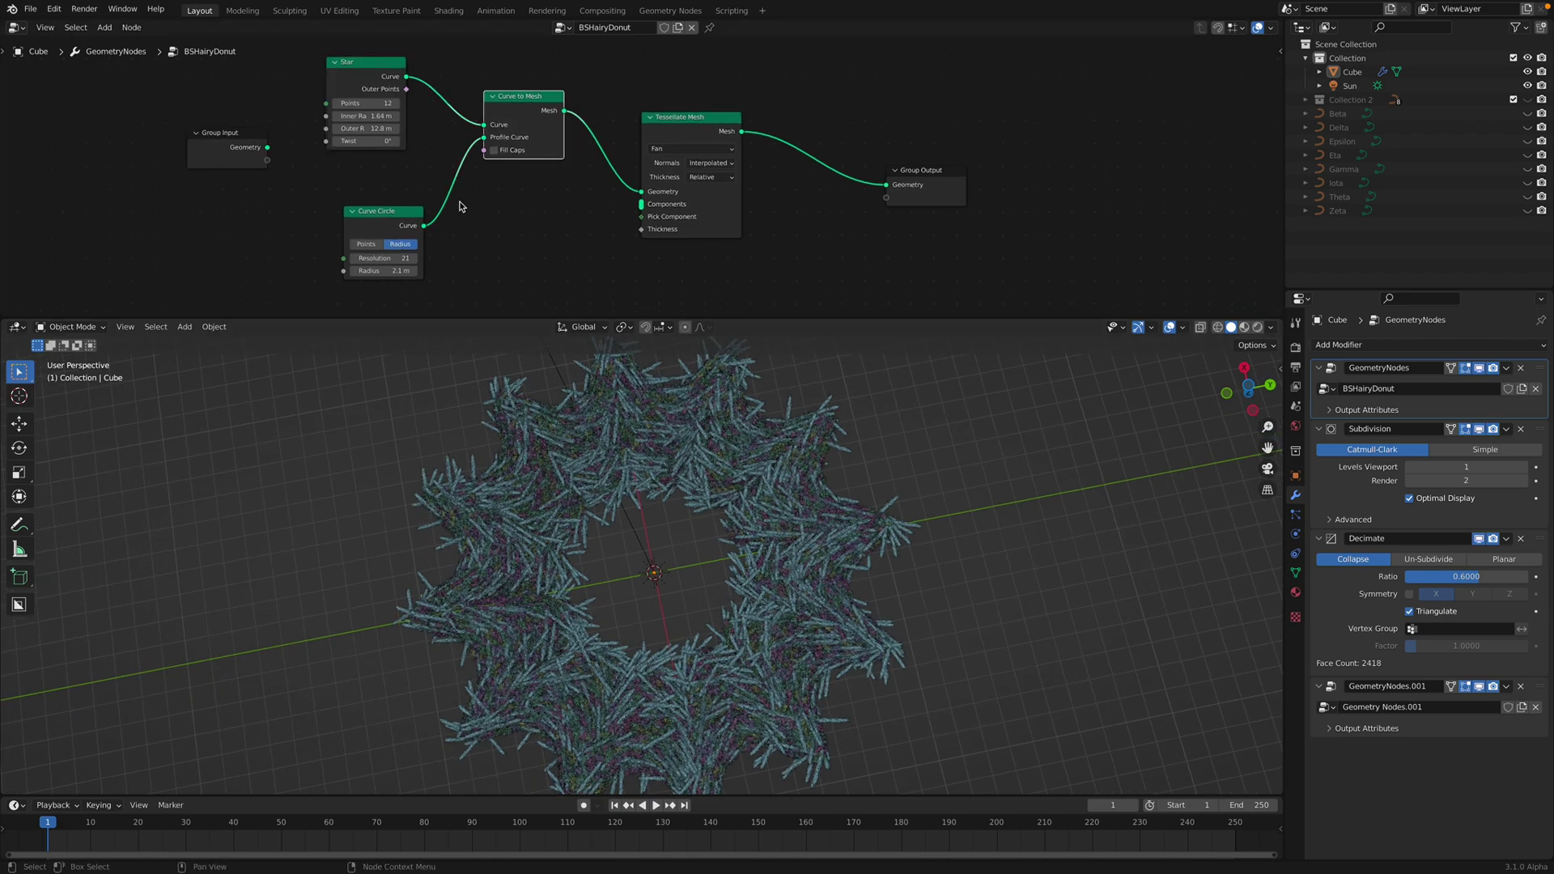
drag(378, 234, 374, 232)
click(381, 271)
text(1)
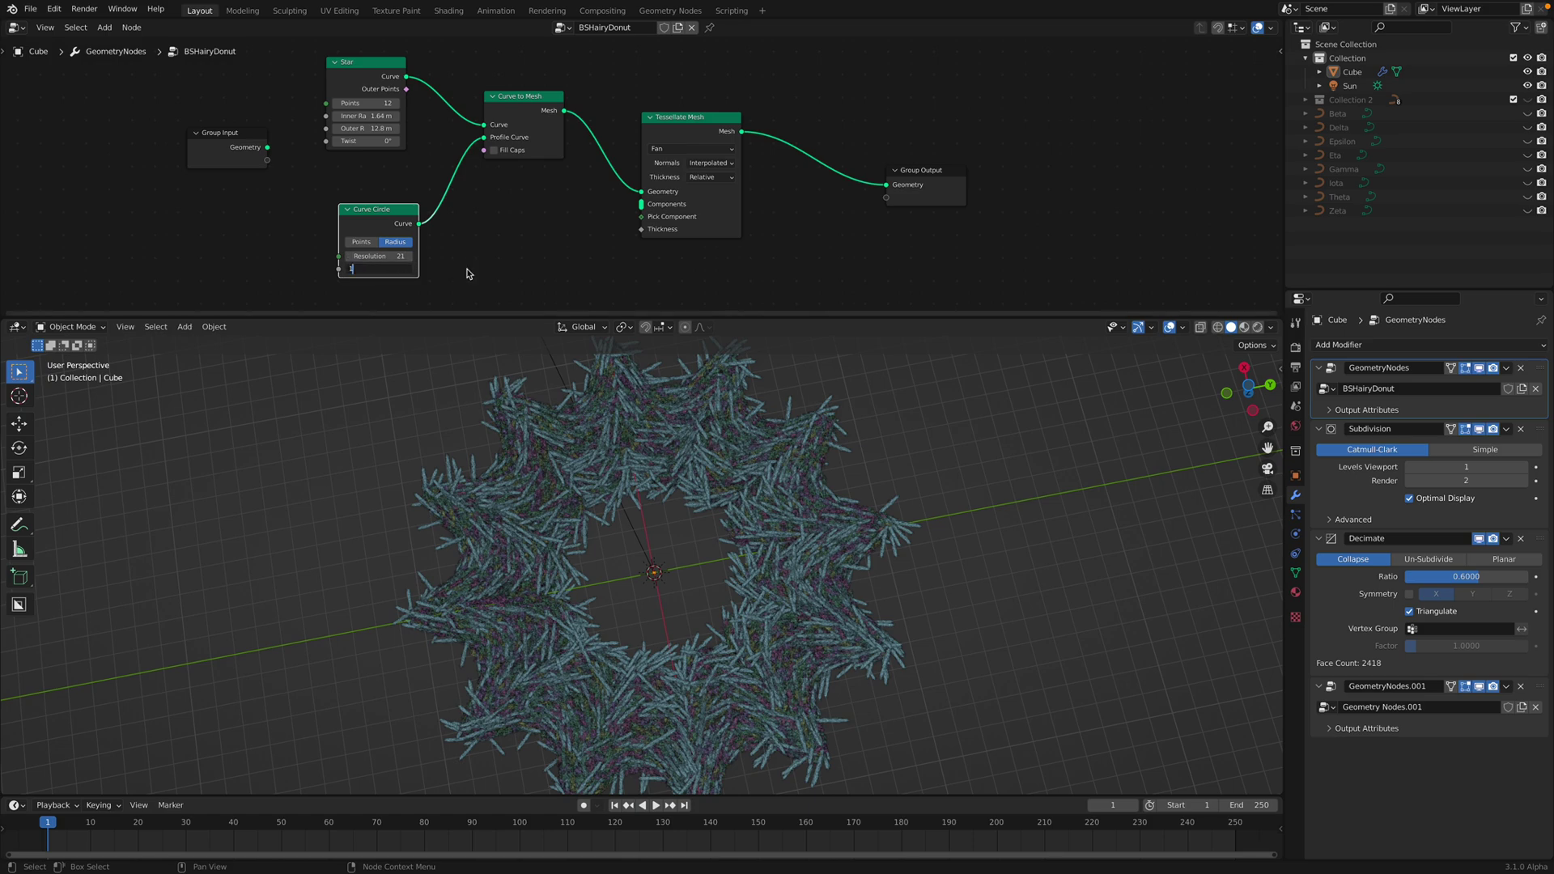
key(Return)
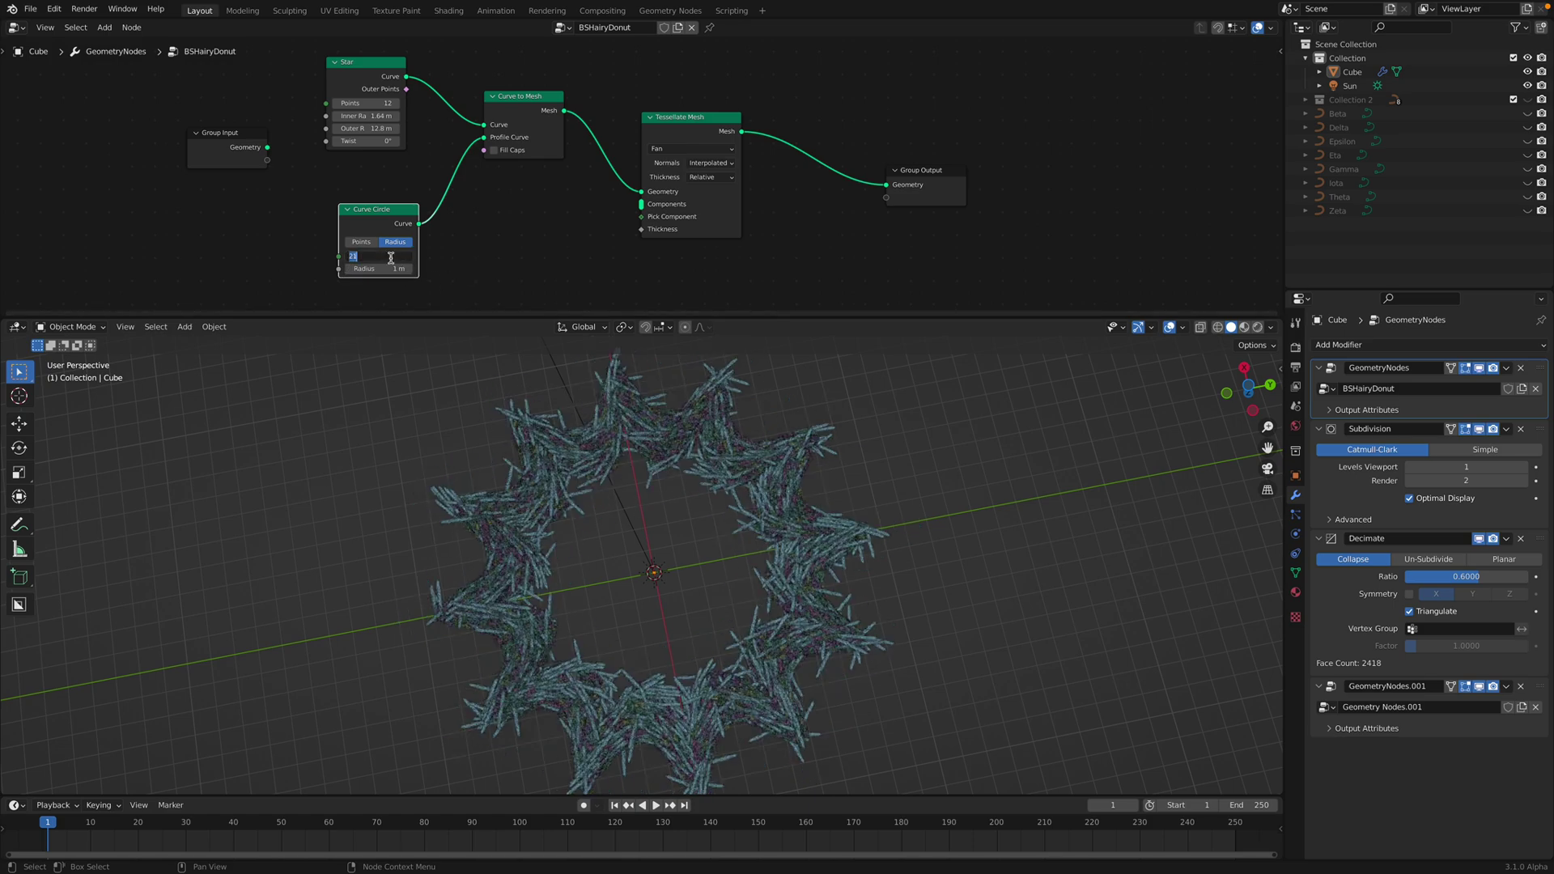
click(391, 261)
text(8)
key(Return)
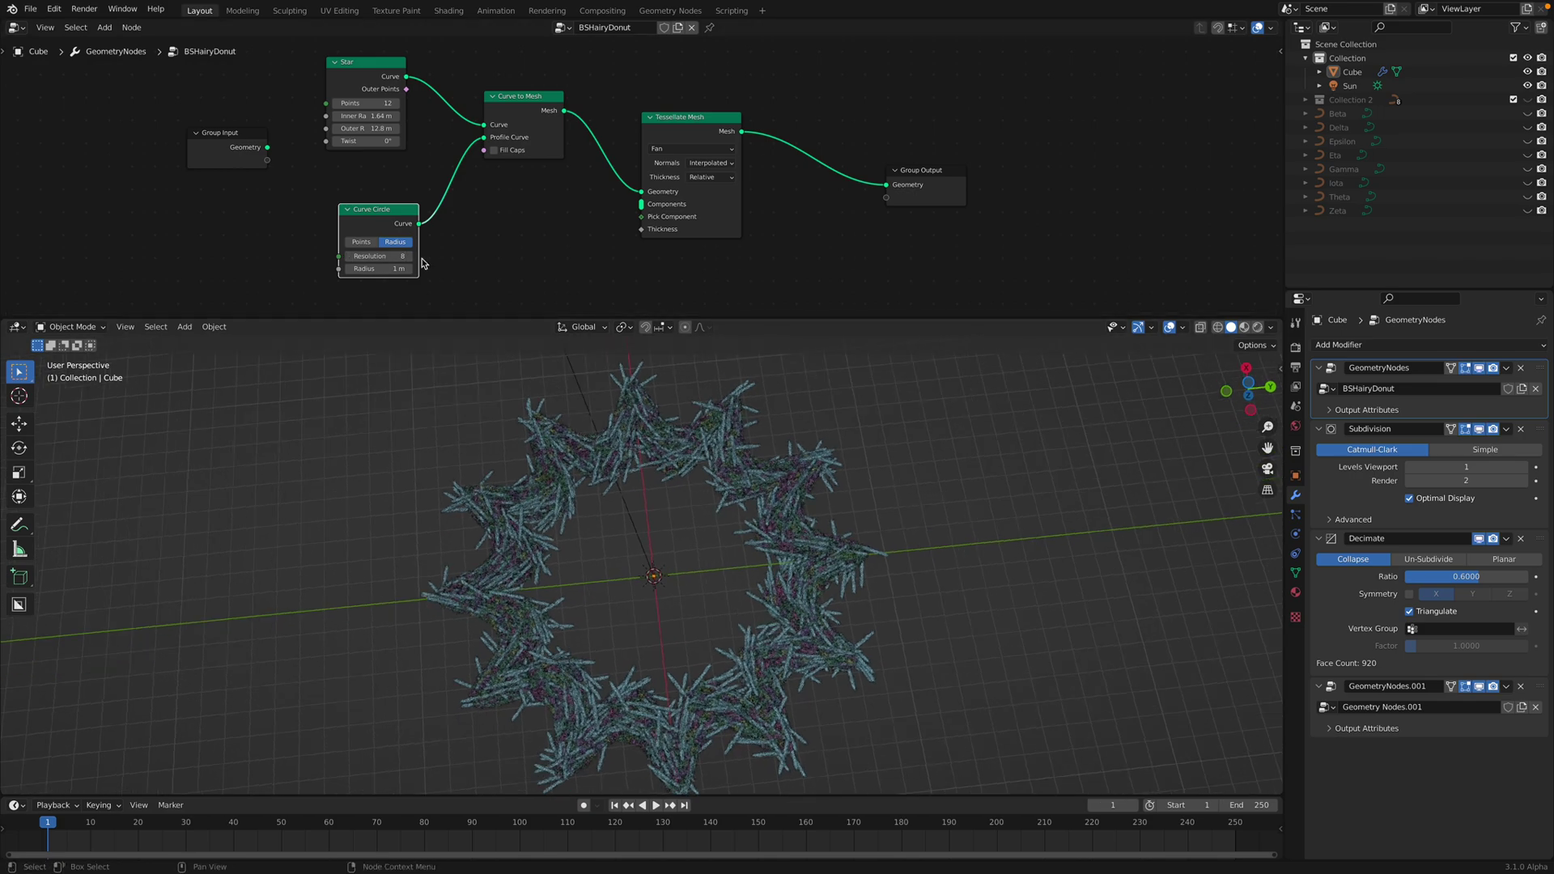
drag(357, 77, 386, 96)
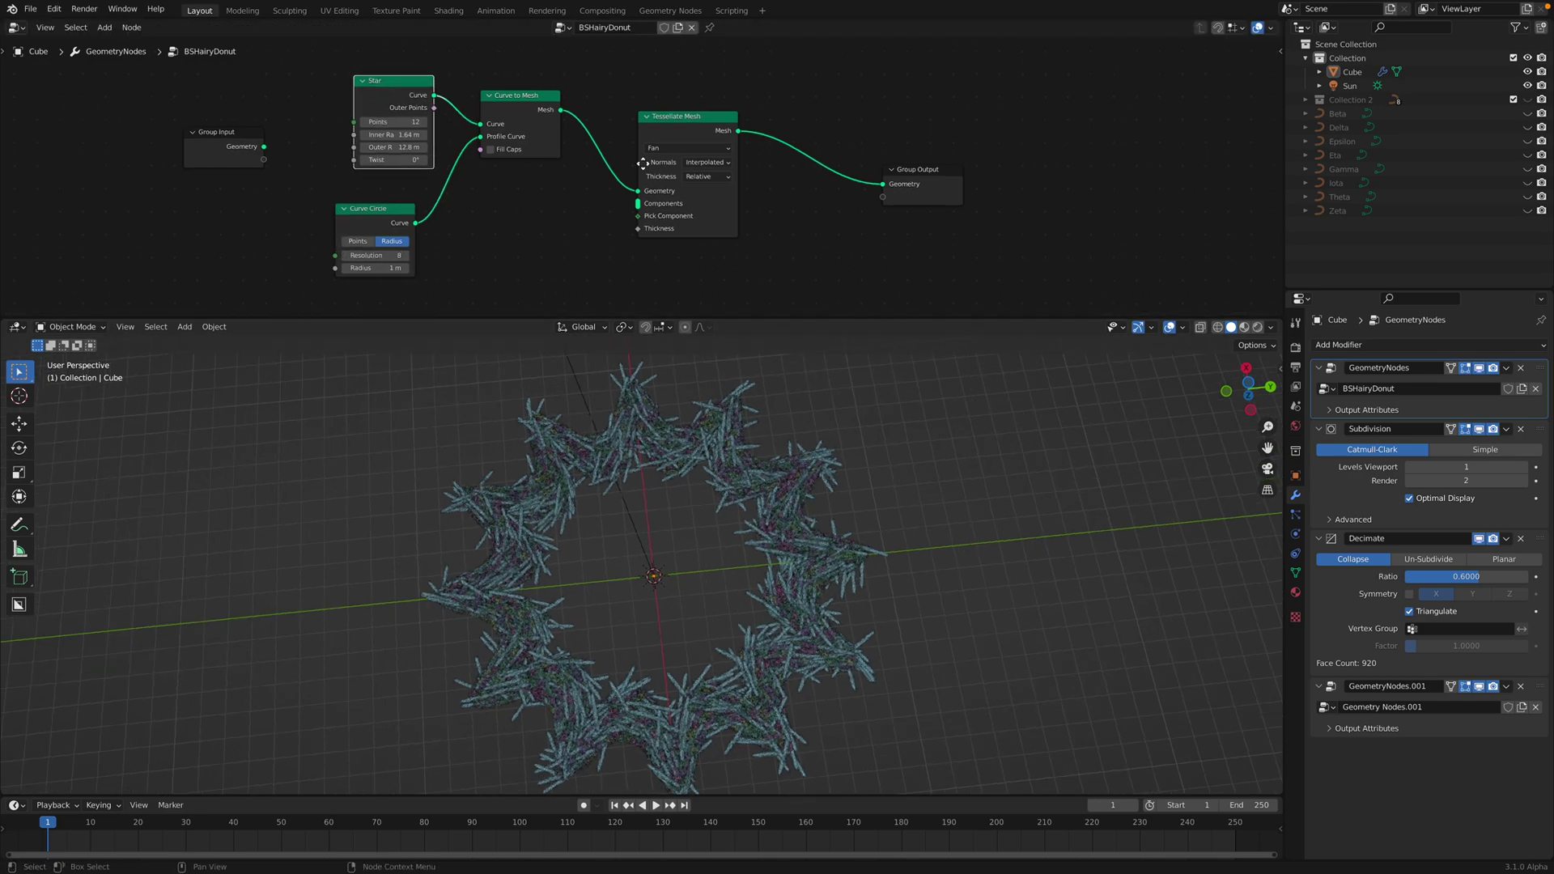
click(666, 122)
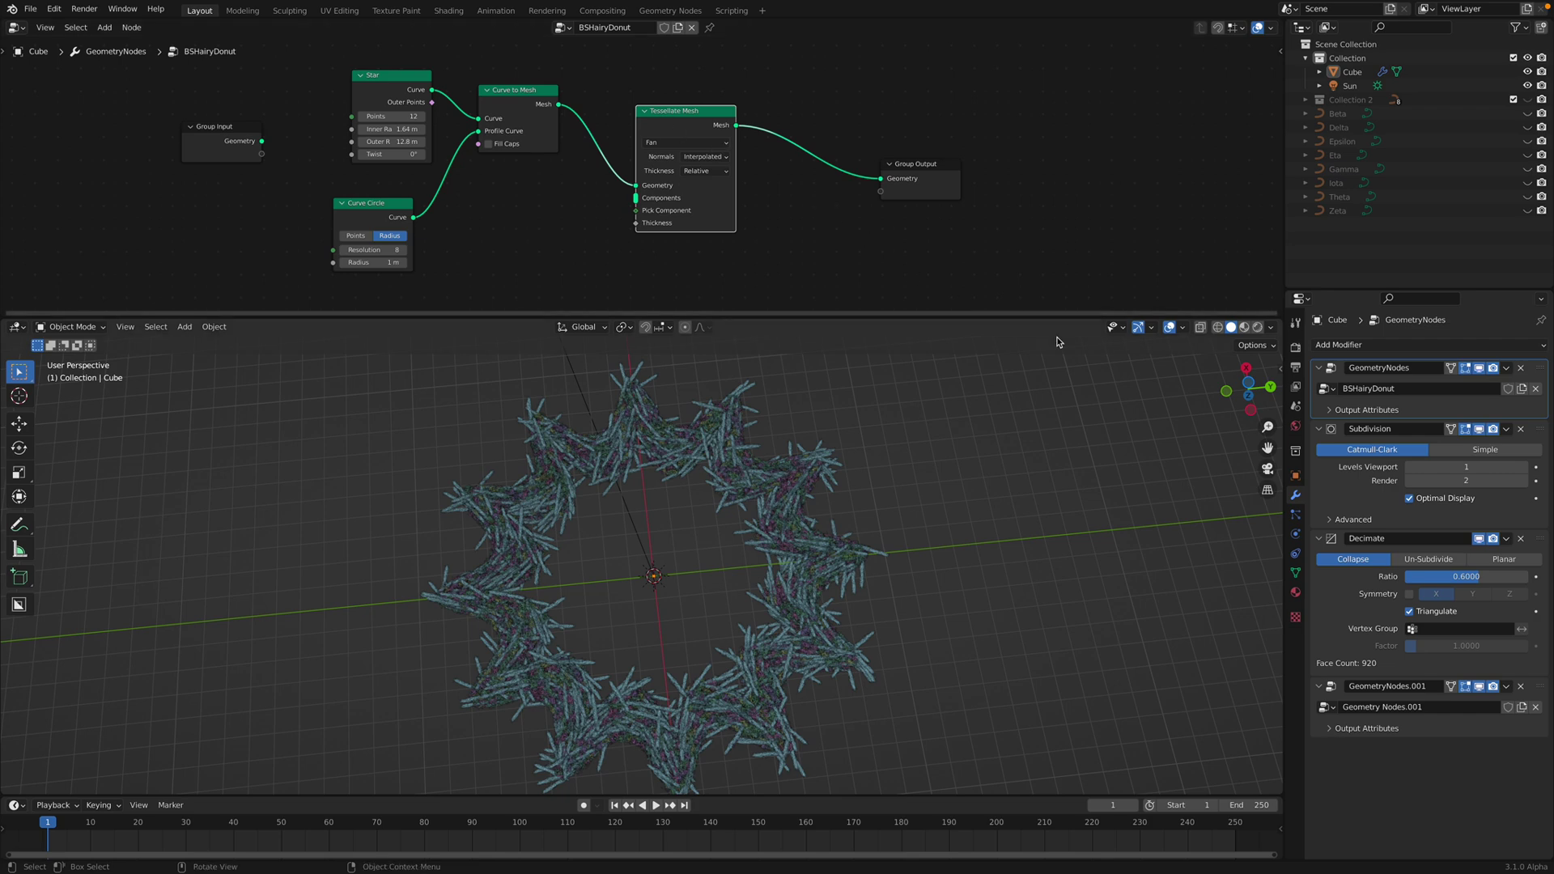
Examine the node tree of the GeometryNodes.001 modifier.
click(1543, 693)
scroll(827, 142, down, 2)
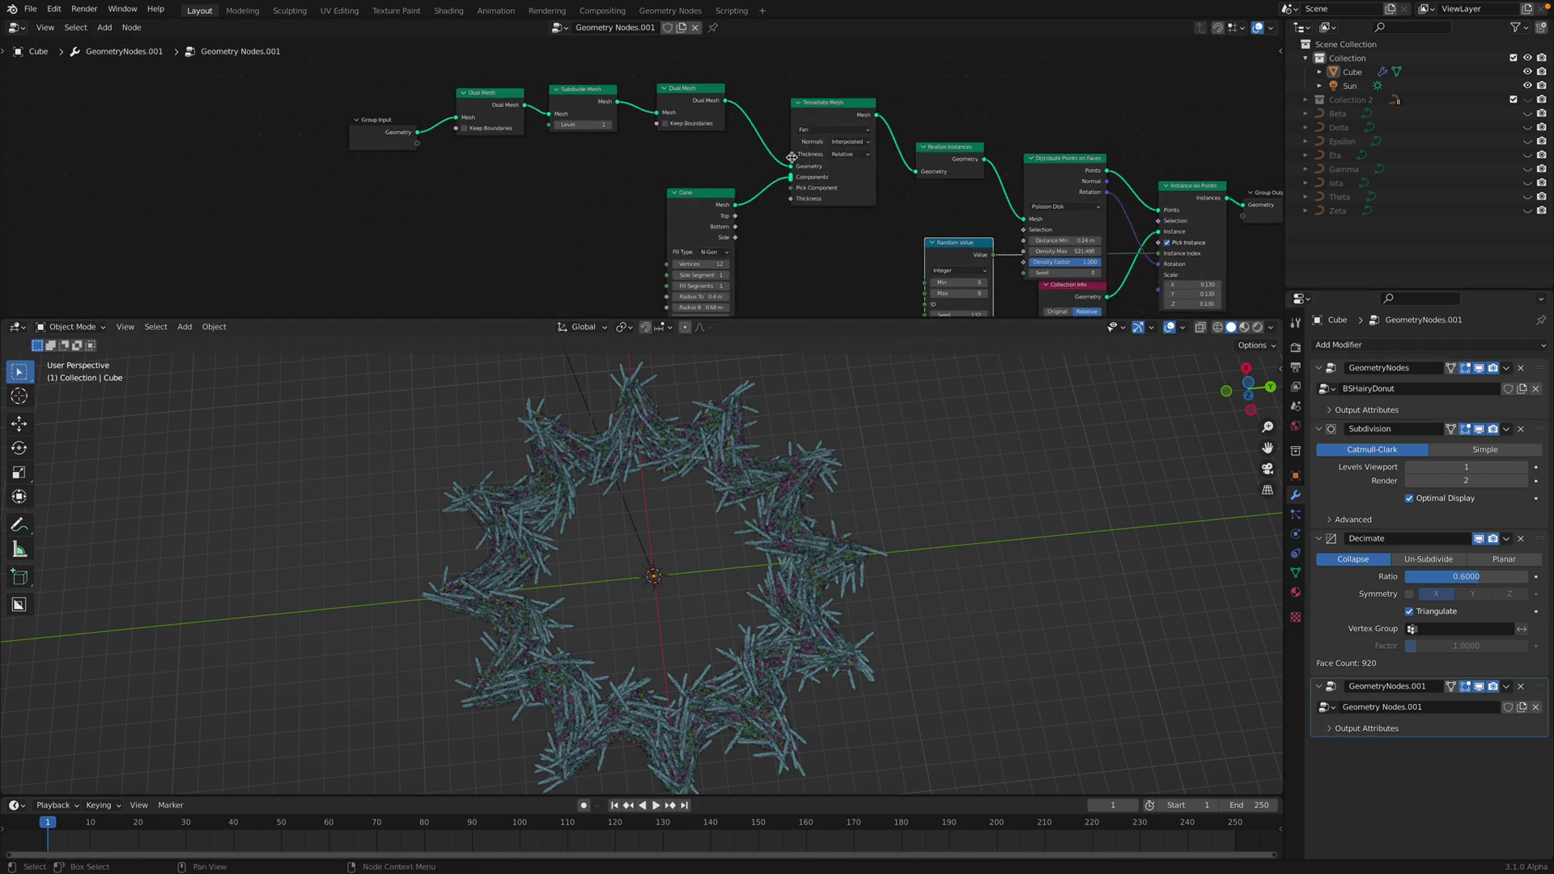
middle_drag(827, 142, 658, 157)
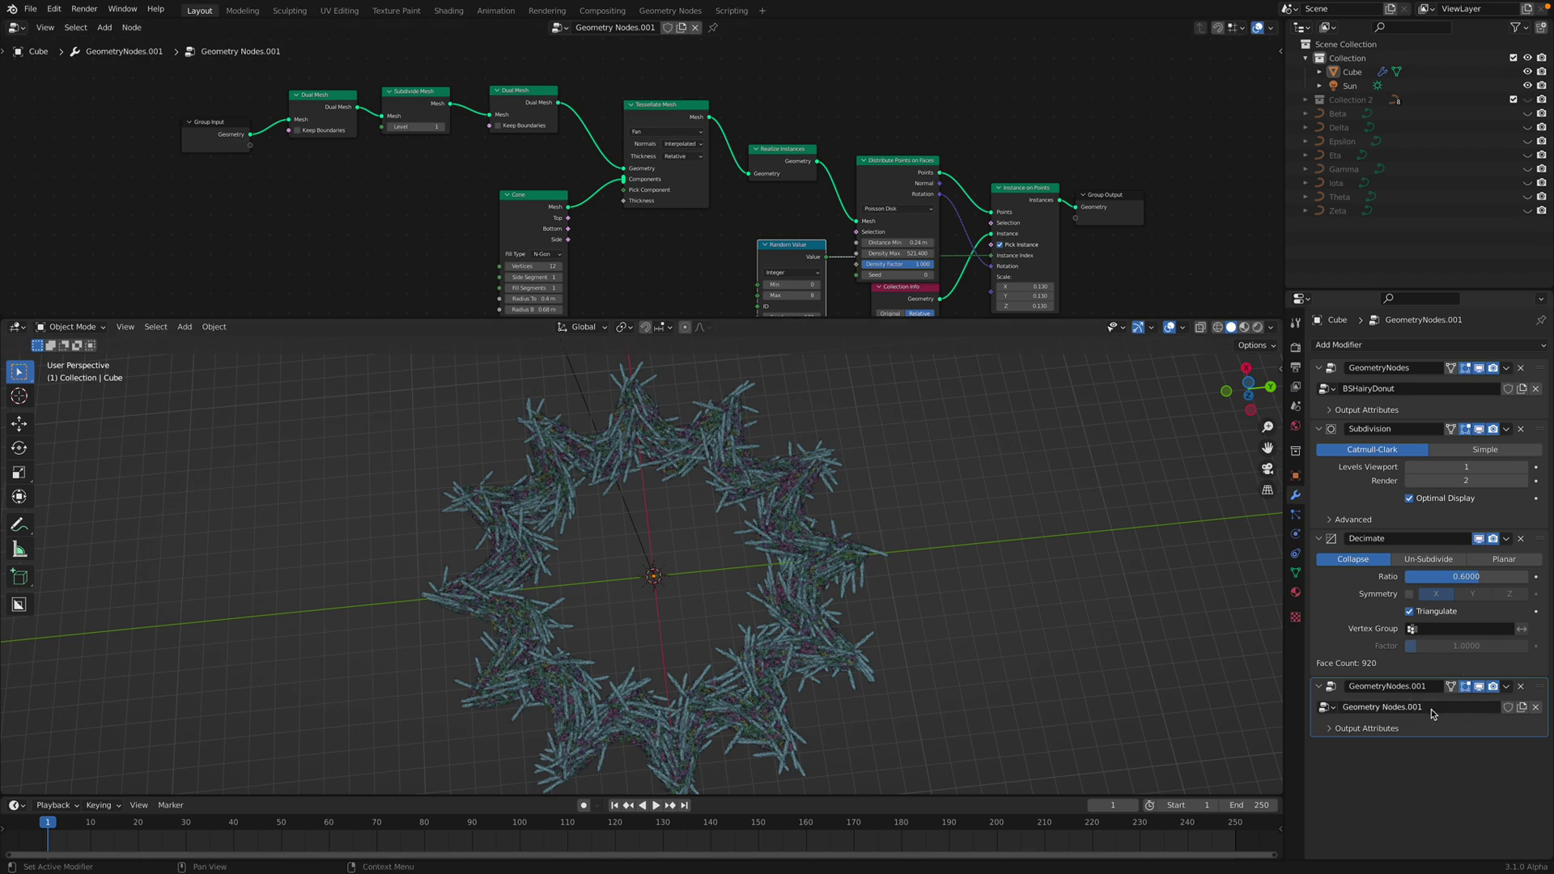
Delete the Tessellate Mesh node from the BSHairyDonut tree, keeping Curve to Mesh linked to Group Output, and save the file.
click(1545, 372)
drag(569, 116, 797, 145)
click(699, 120)
key(BackSpace)
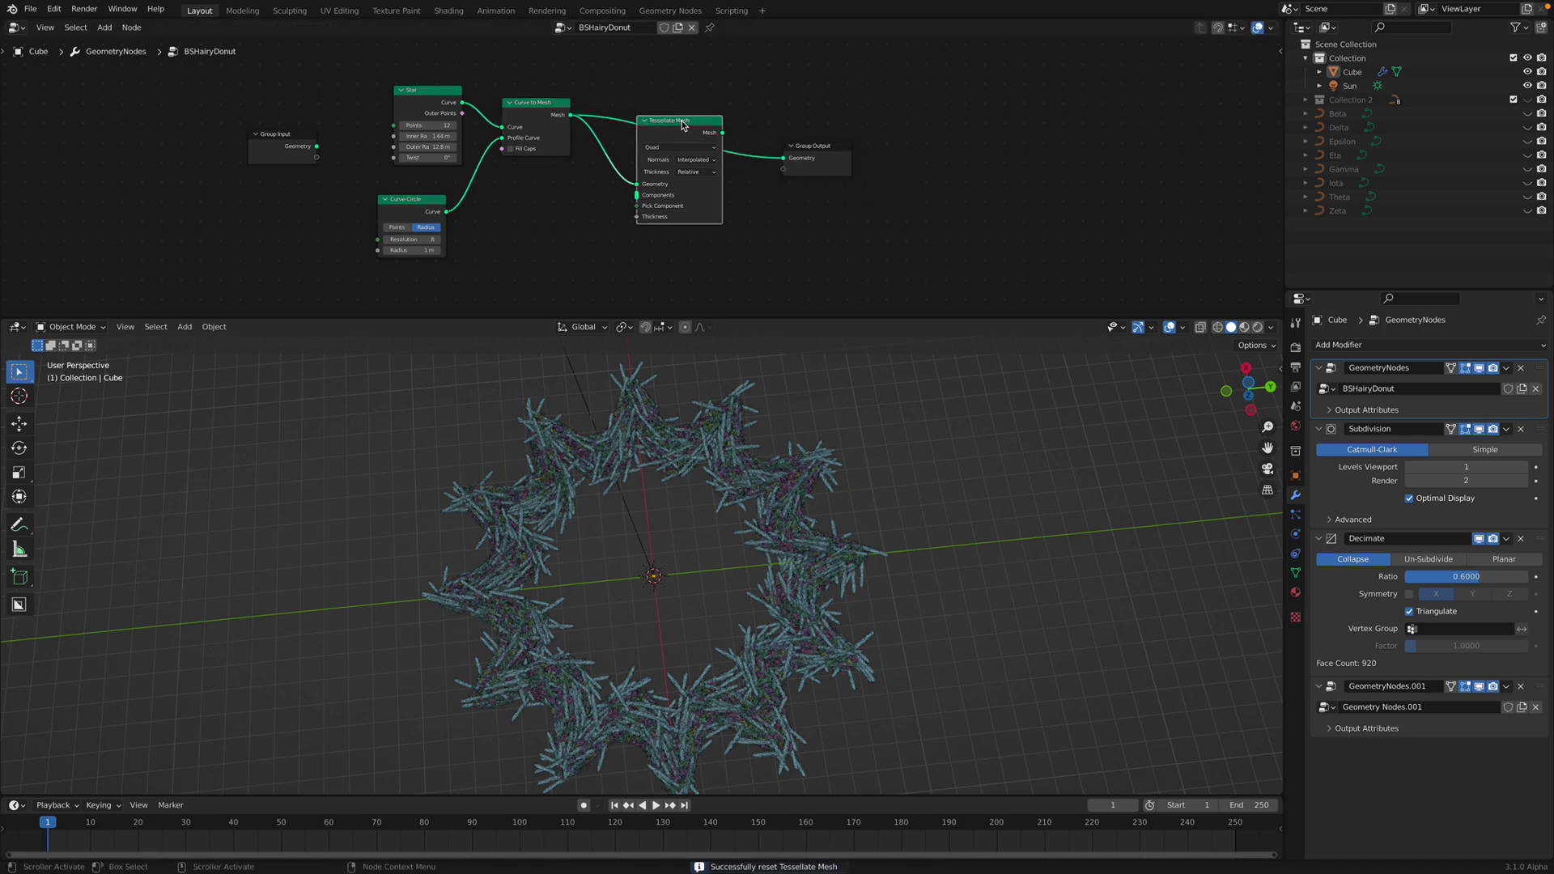
key(x)
drag(809, 153, 693, 153)
key(ctrl+s)
middle_drag(565, 177, 614, 181)
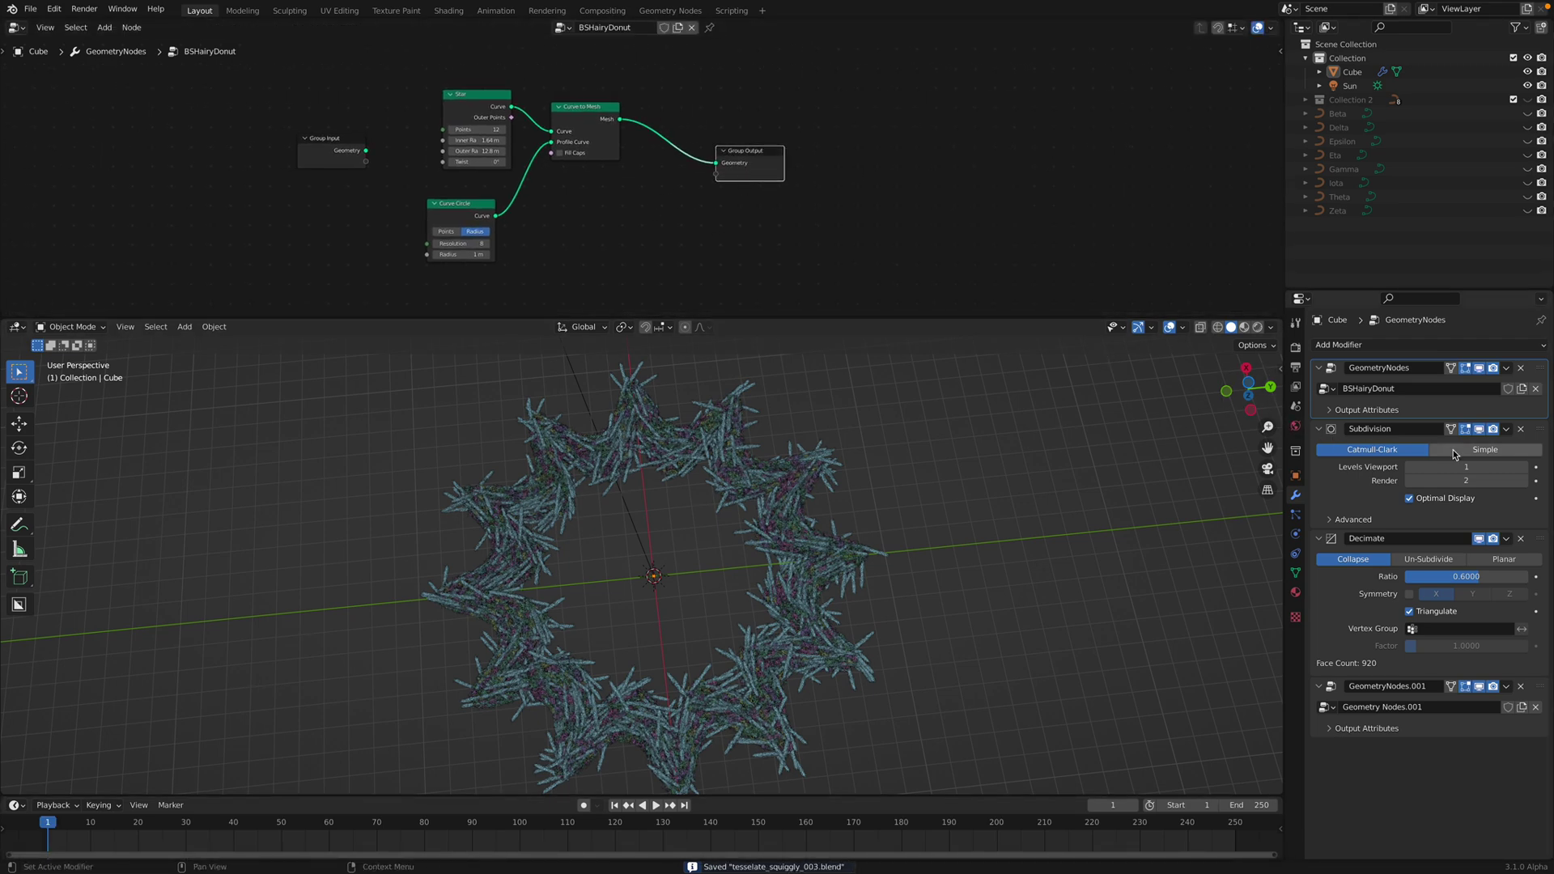
Try a Subdivision viewport level of 0, restore it to 1, and try Decimate ratios of 0.3 and 1.
drag(1457, 470, 1429, 470)
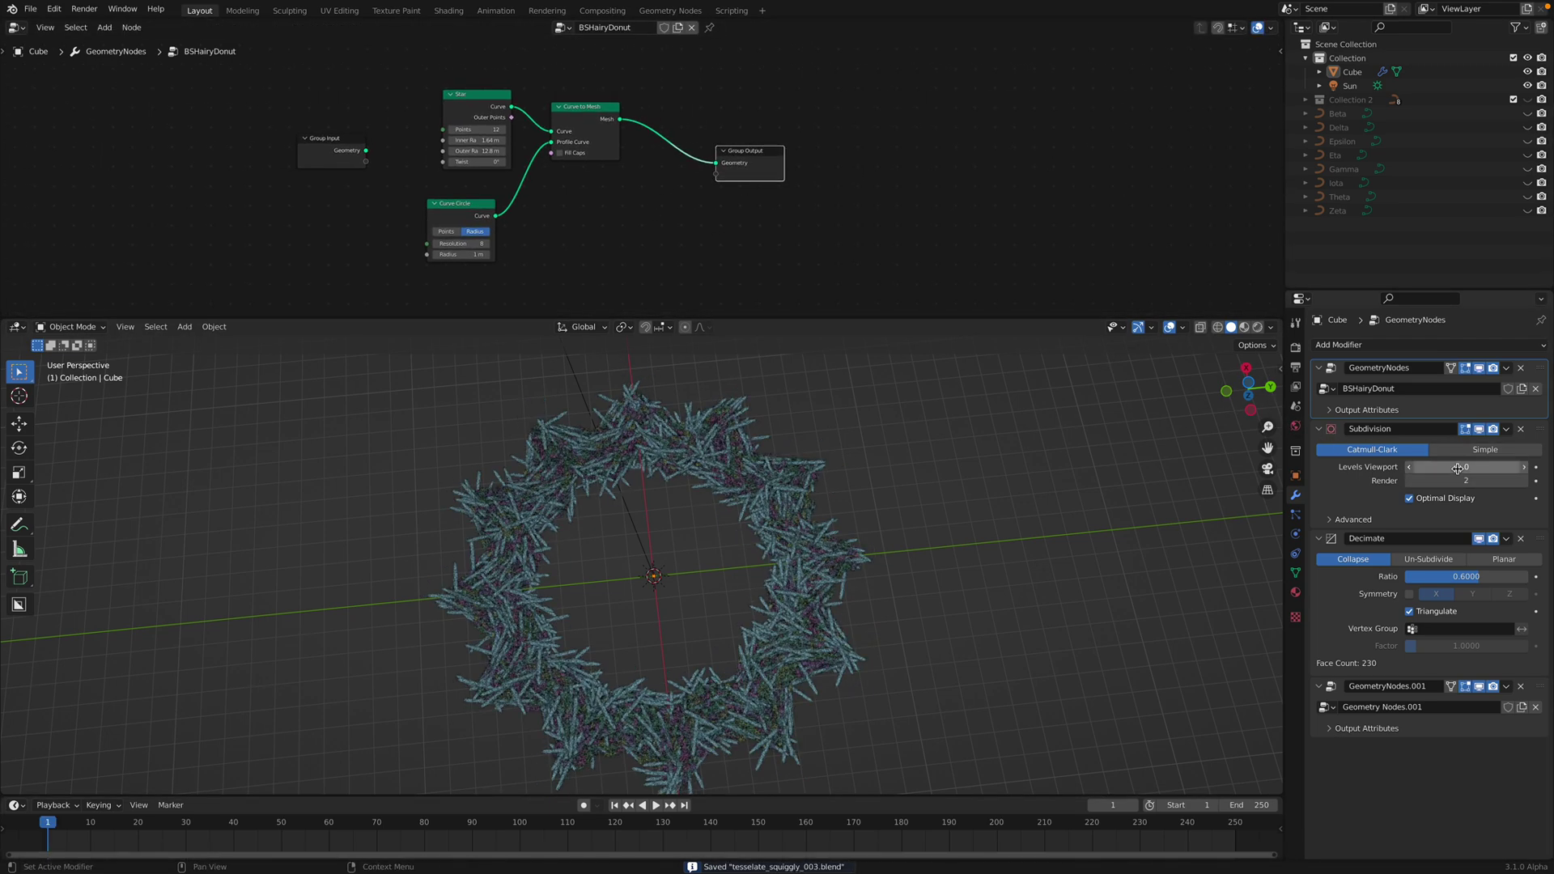
click(1524, 467)
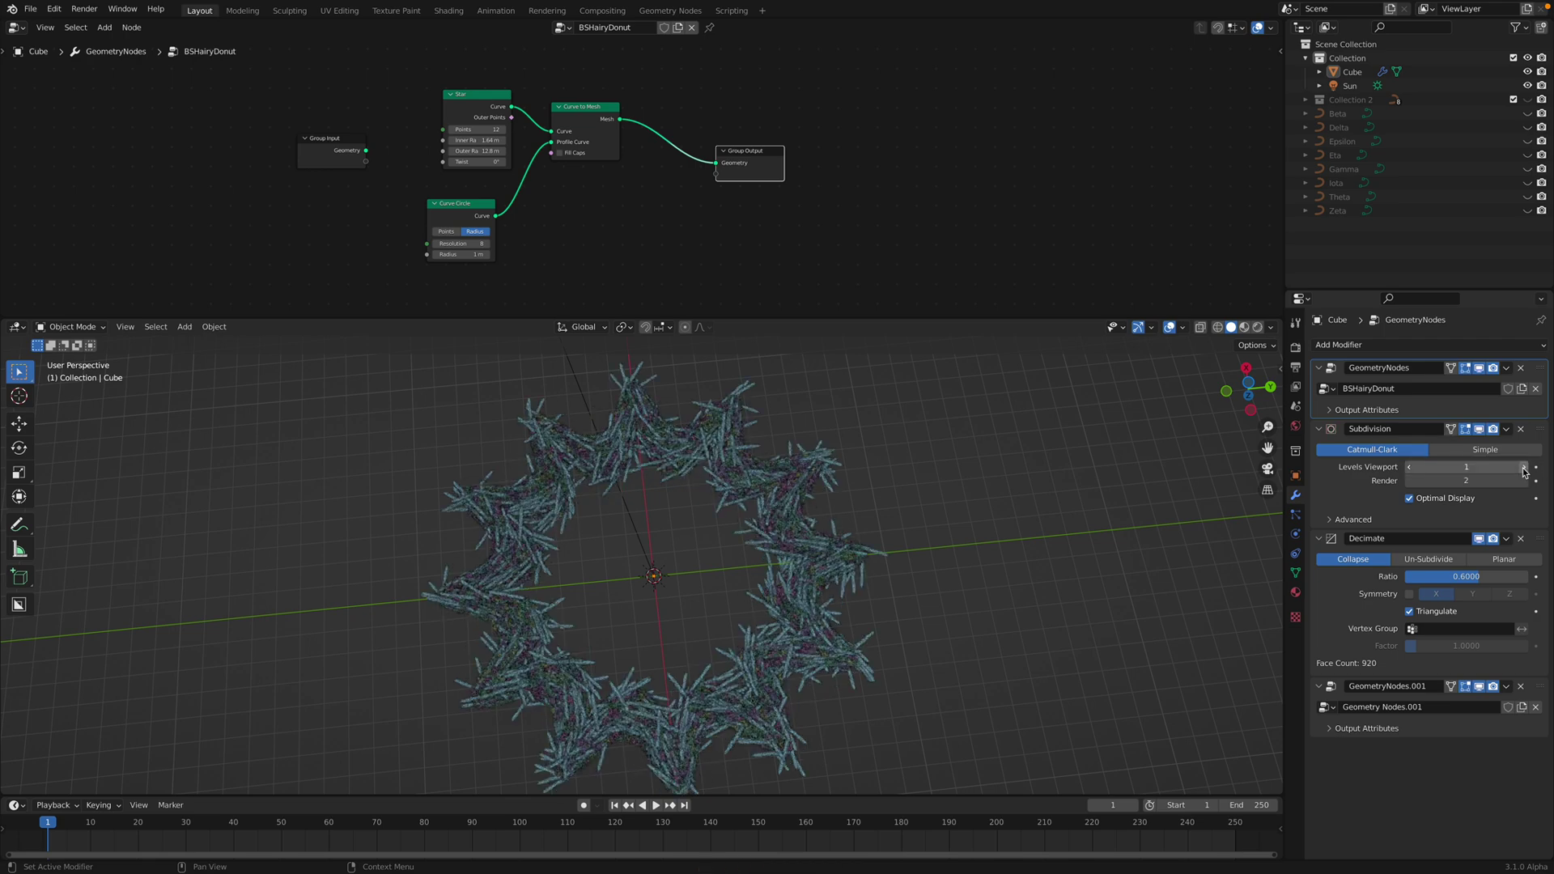
click(1445, 577)
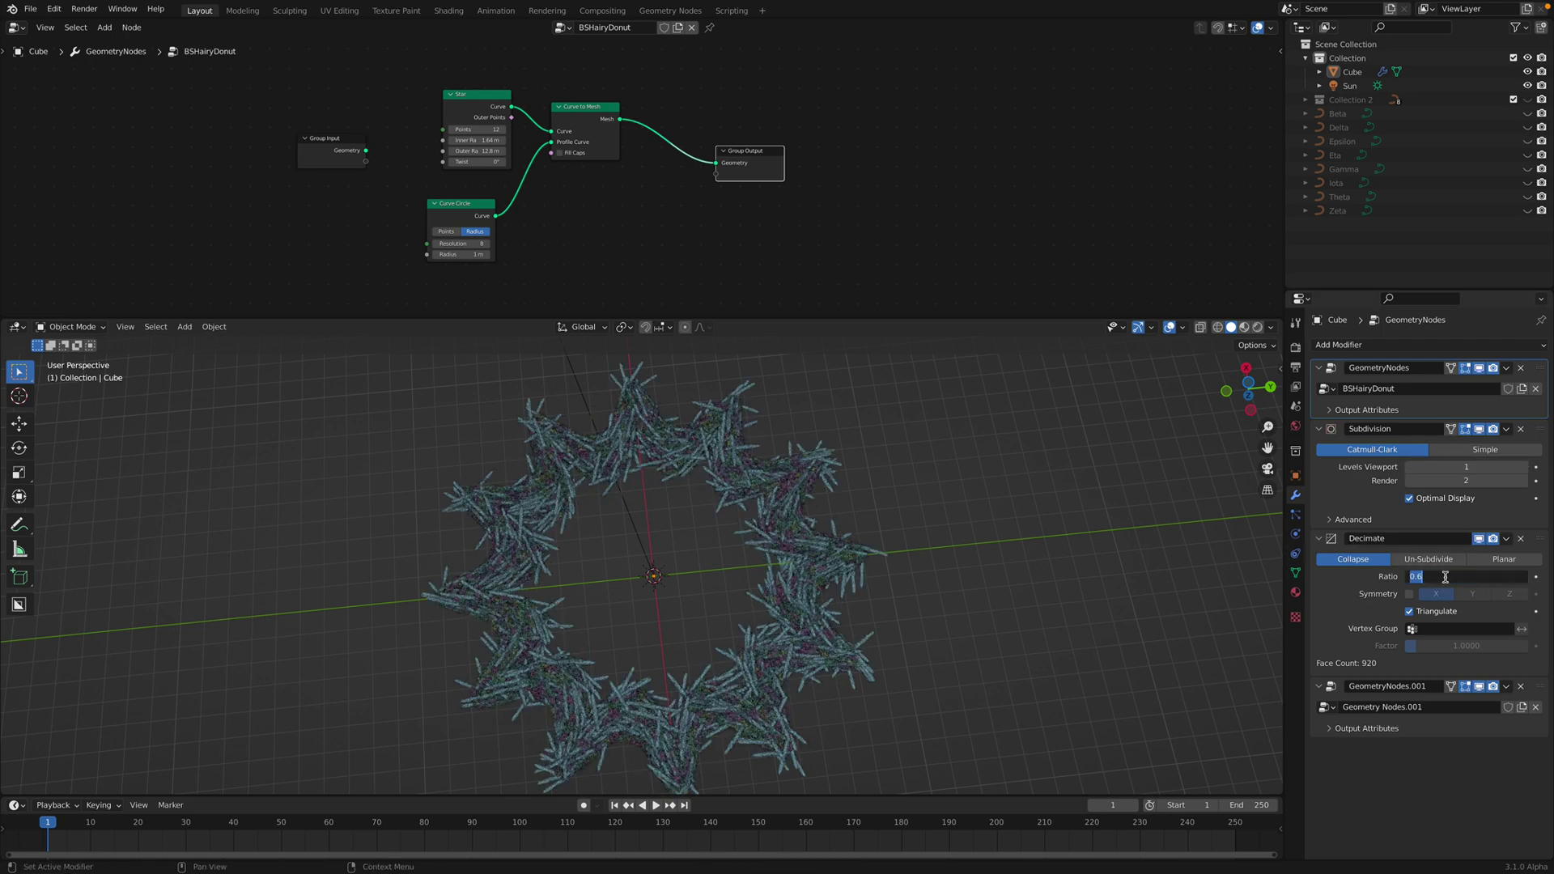
text(.3)
key(Return)
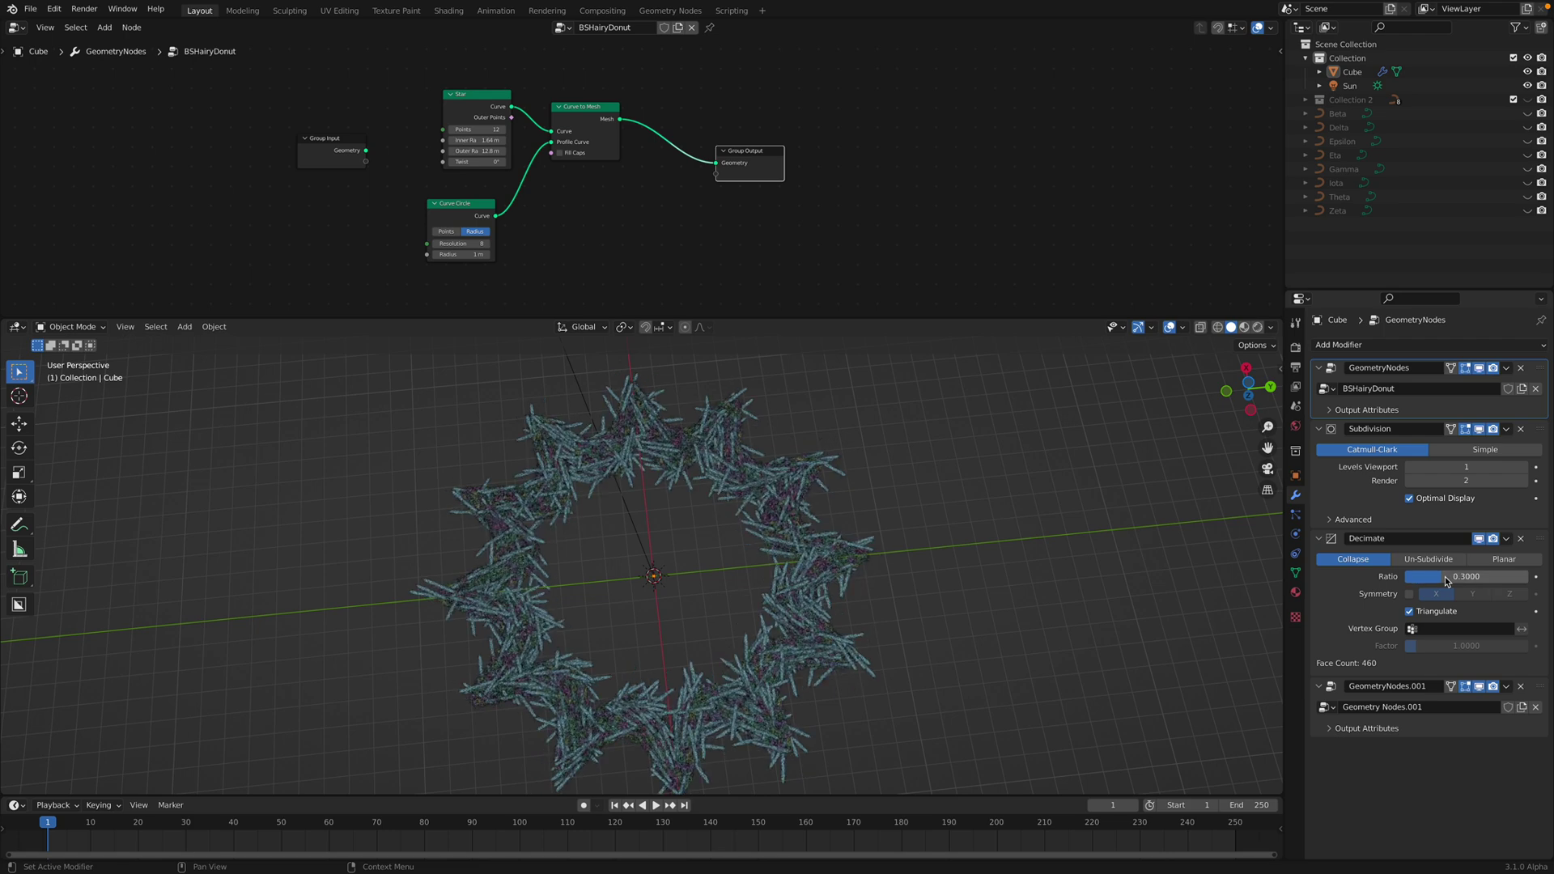
click(1446, 577)
text(1)
key(Return)
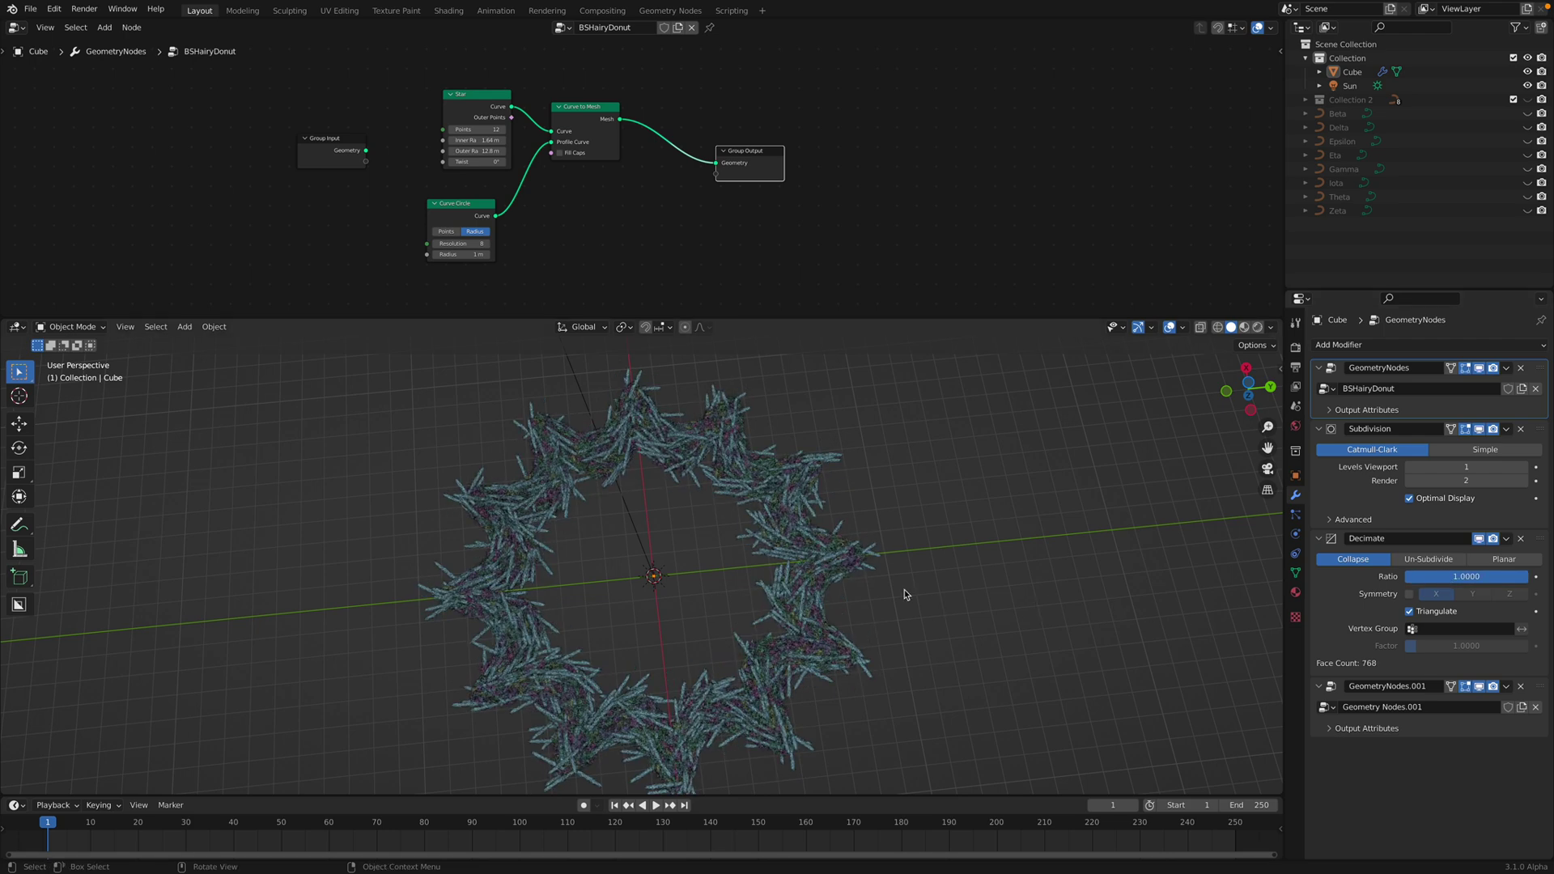
Set the Decimate ratio to 0.5.
click(1442, 576)
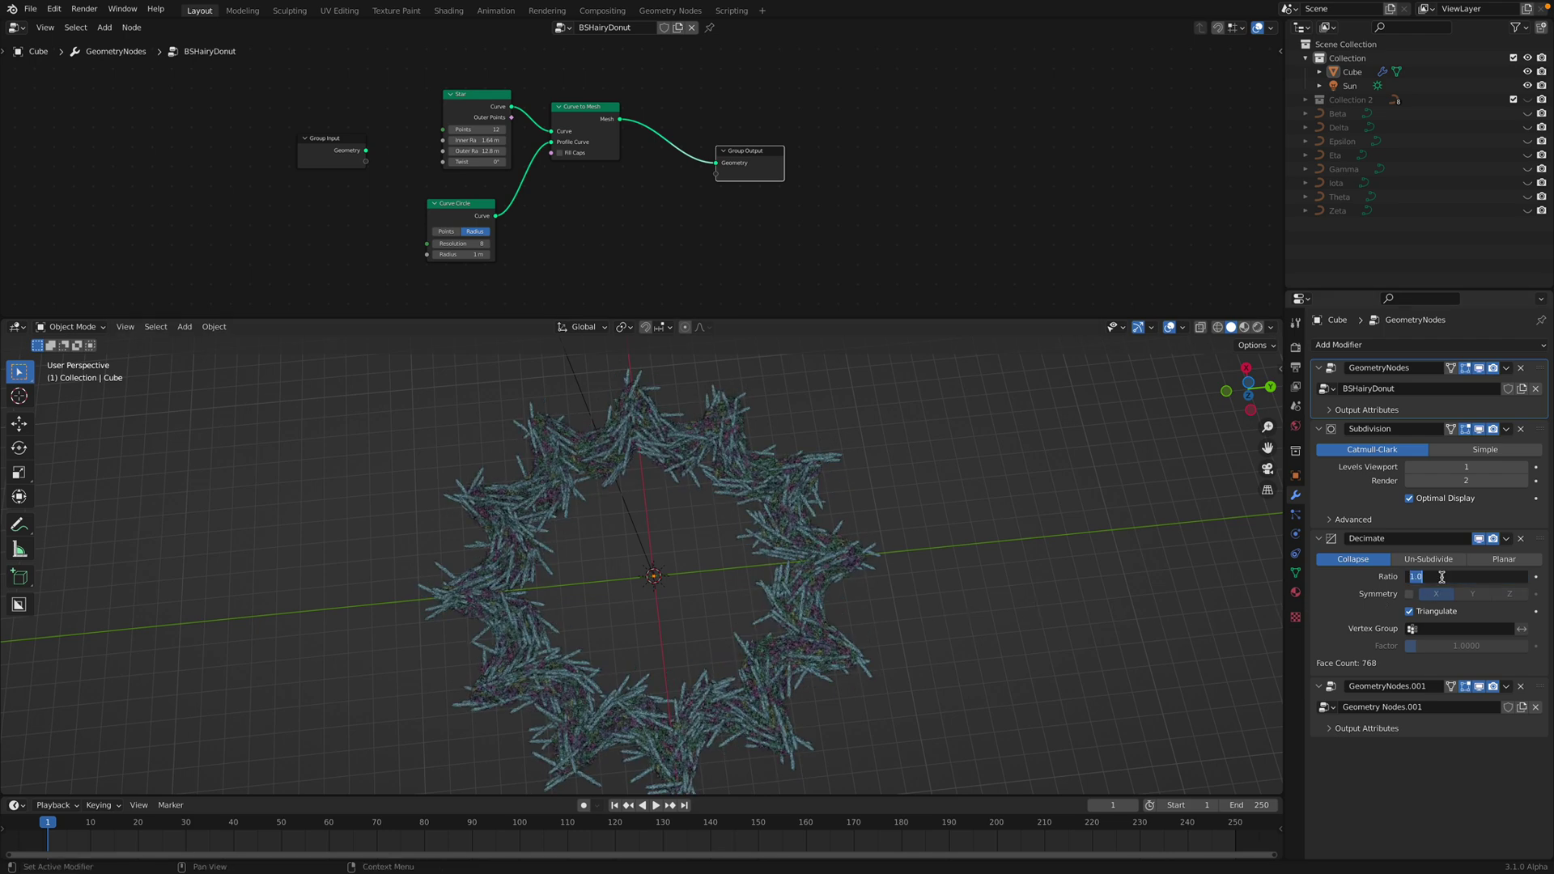
key(Return)
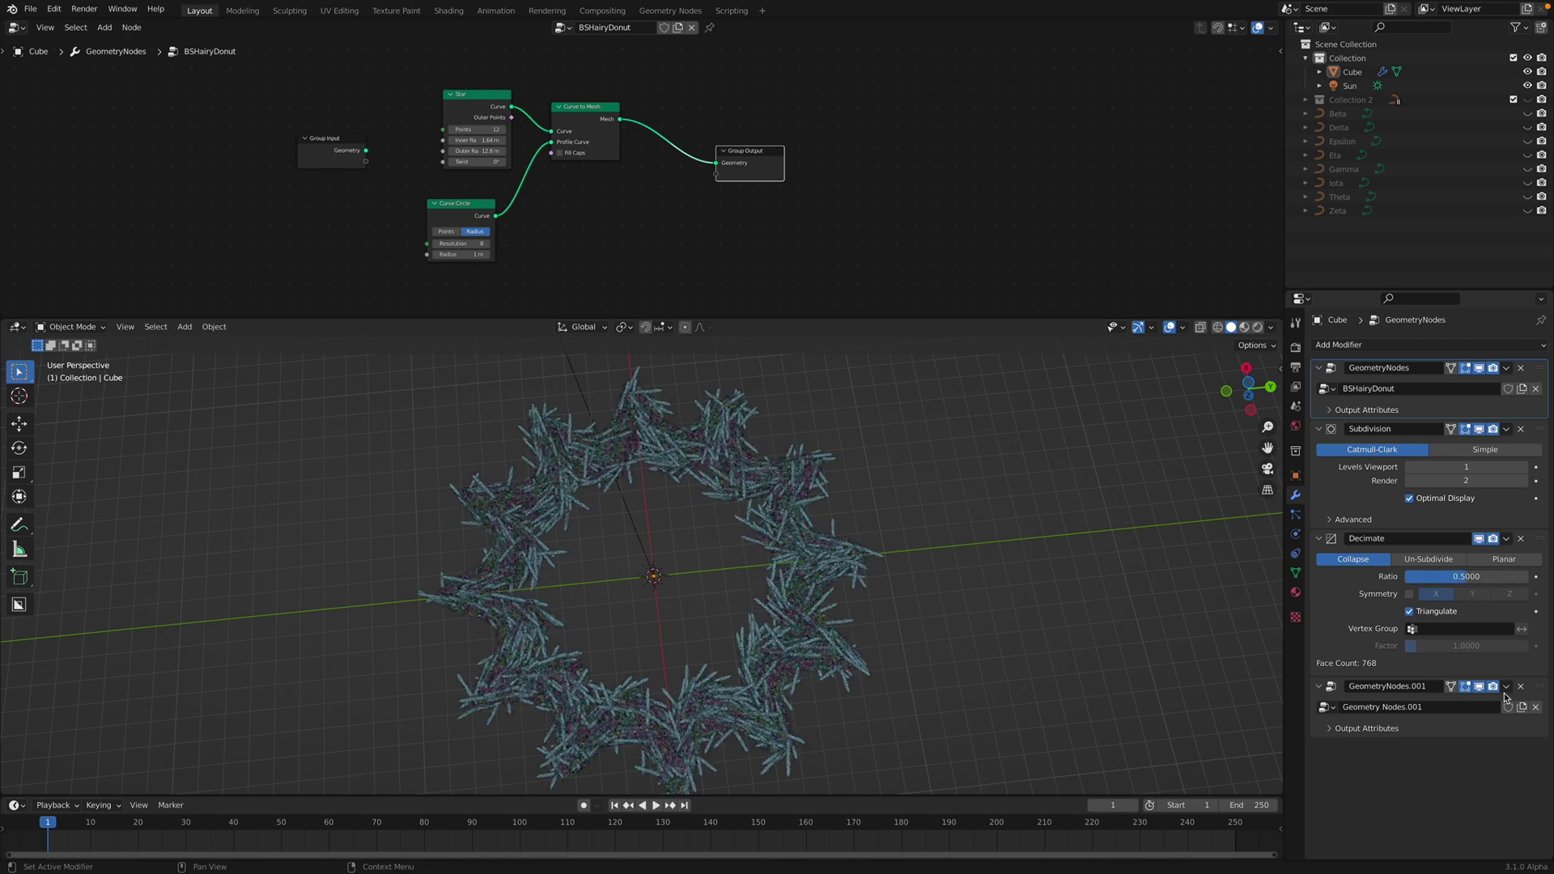
Open the GeometryNodes.001 modifier's node tree and set the Subdivide Mesh level to 2.
click(1540, 690)
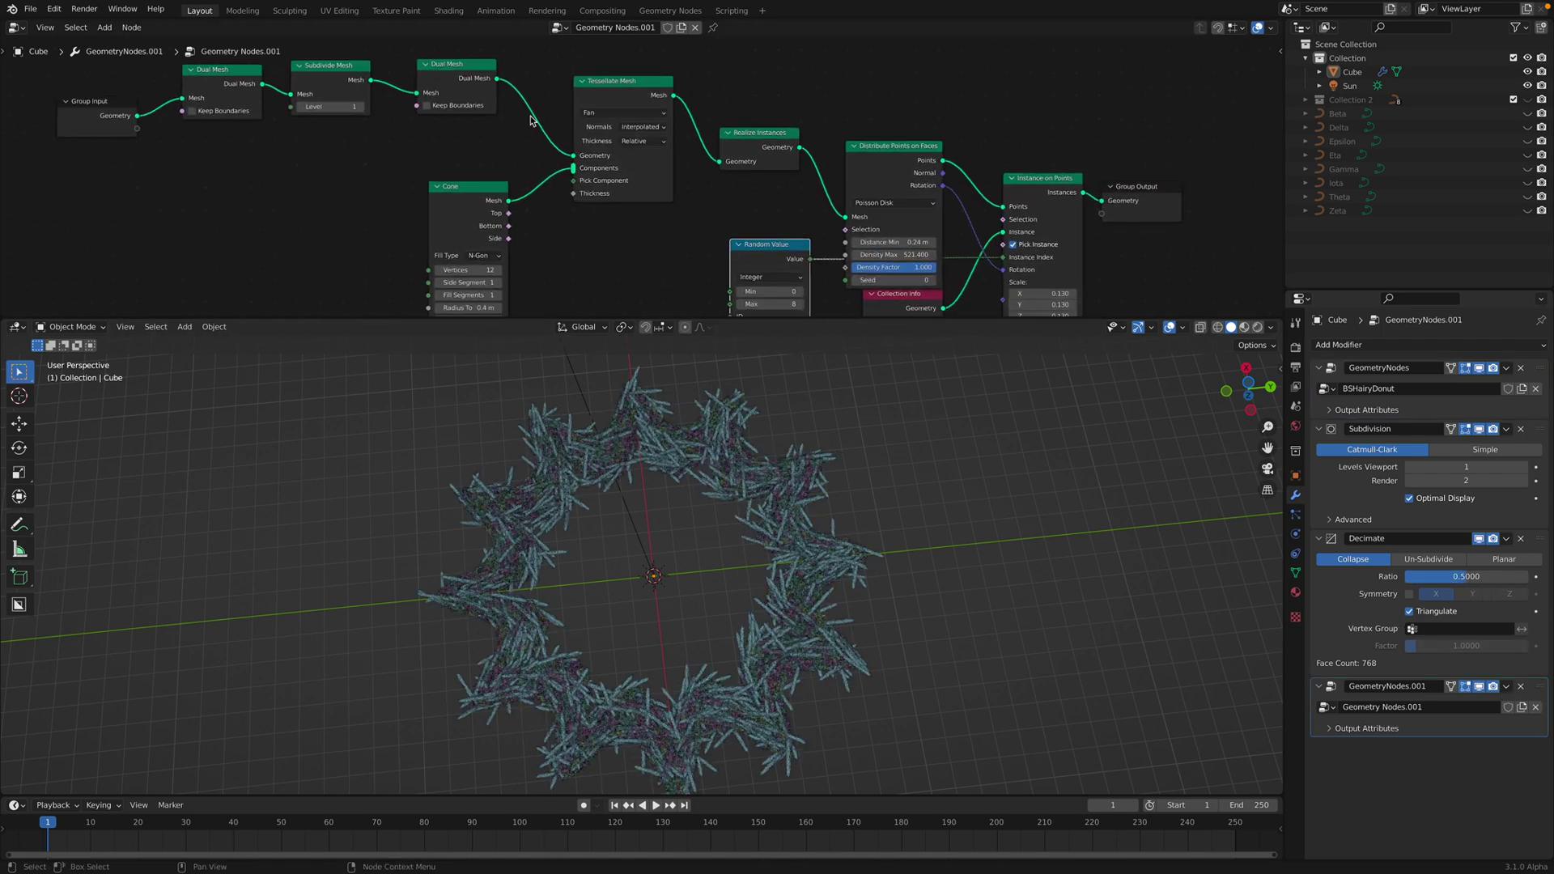
middle_drag(463, 108, 500, 142)
drag(506, 121, 498, 125)
middle_drag(765, 517, 745, 449)
scroll(733, 532, up, 1)
middle_drag(740, 542, 745, 562)
middle_drag(313, 125, 322, 129)
drag(273, 109, 278, 102)
drag(374, 115, 375, 121)
click(408, 152)
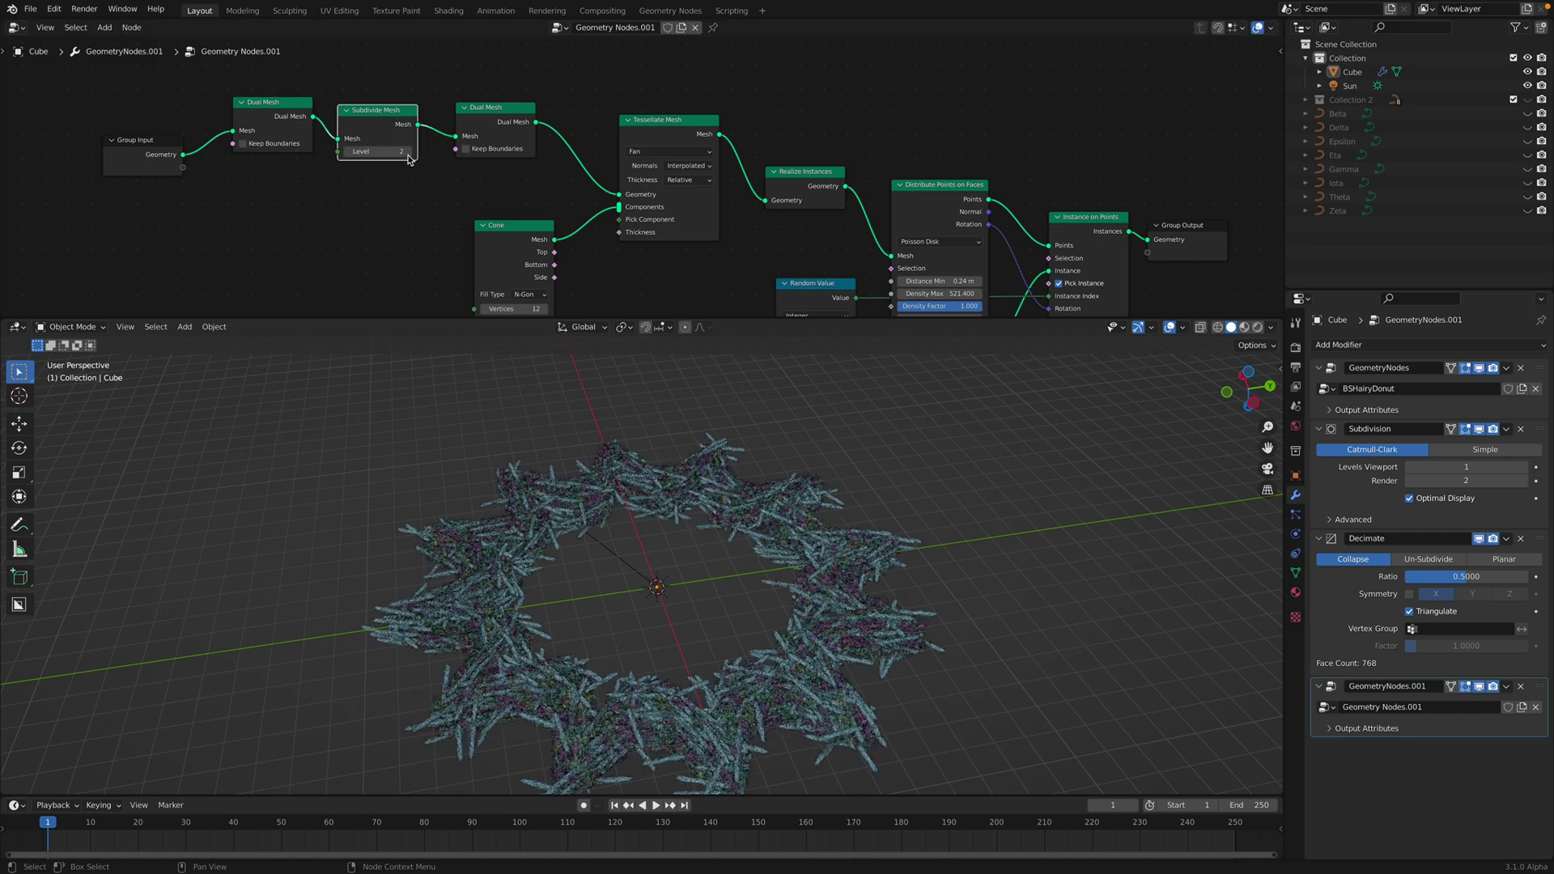
drag(370, 130, 366, 127)
click(342, 148)
Try the Quad fill mode on the Tessellate Mesh node and return it to Fan.
middle_drag(516, 215, 479, 174)
click(598, 110)
click(615, 124)
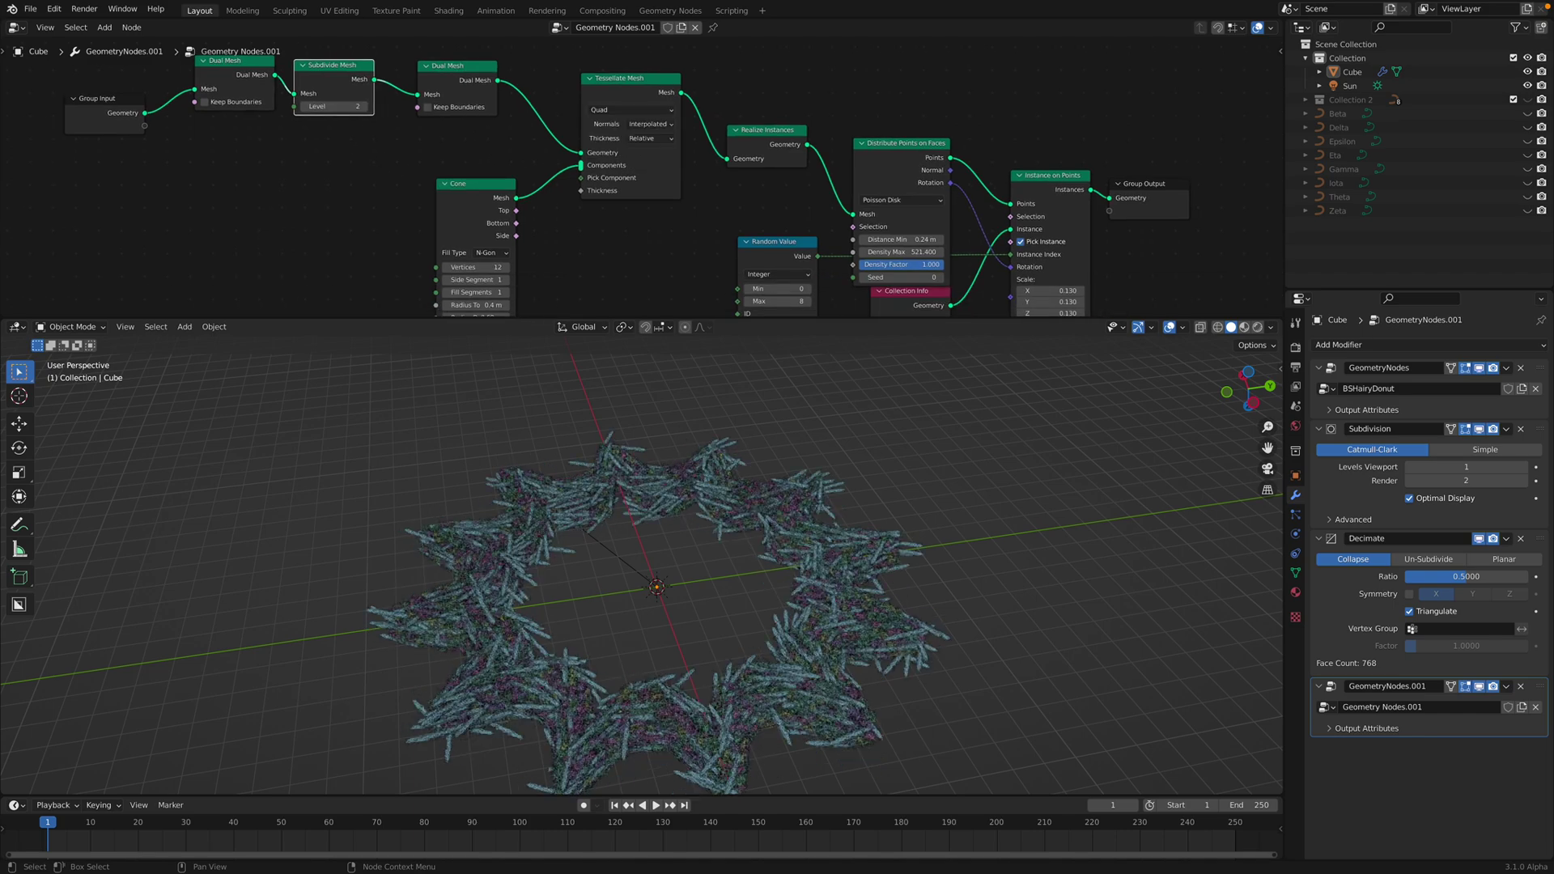
middle_drag(792, 556, 749, 528)
click(633, 116)
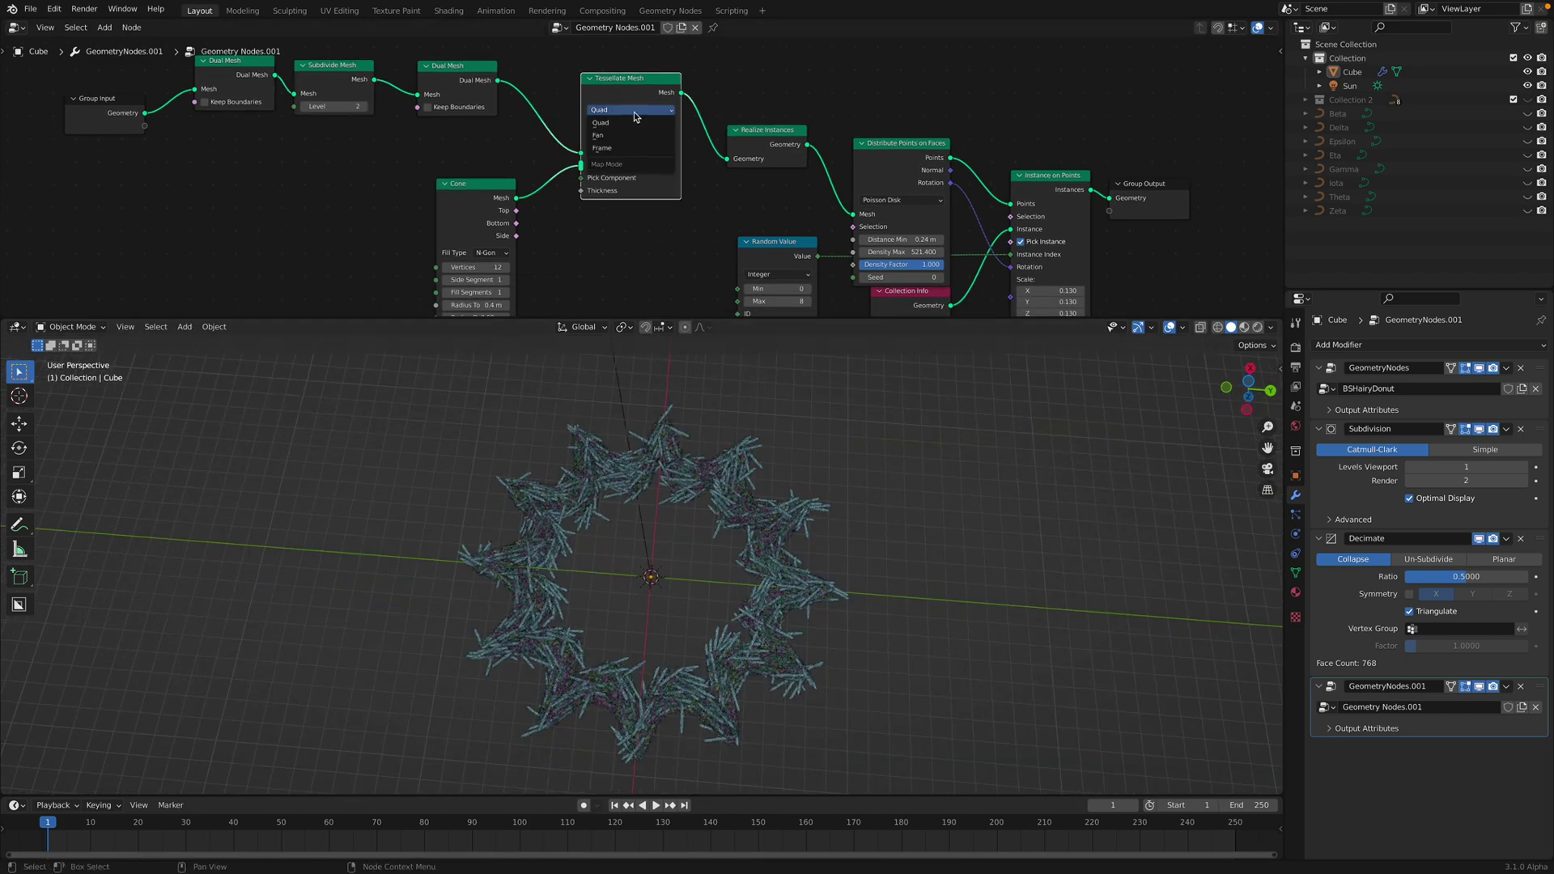
click(634, 133)
Mute the Tessellate Mesh node and unmute it to compare the donut with and without tessellation.
drag(495, 189, 492, 178)
middle_drag(491, 177, 456, 184)
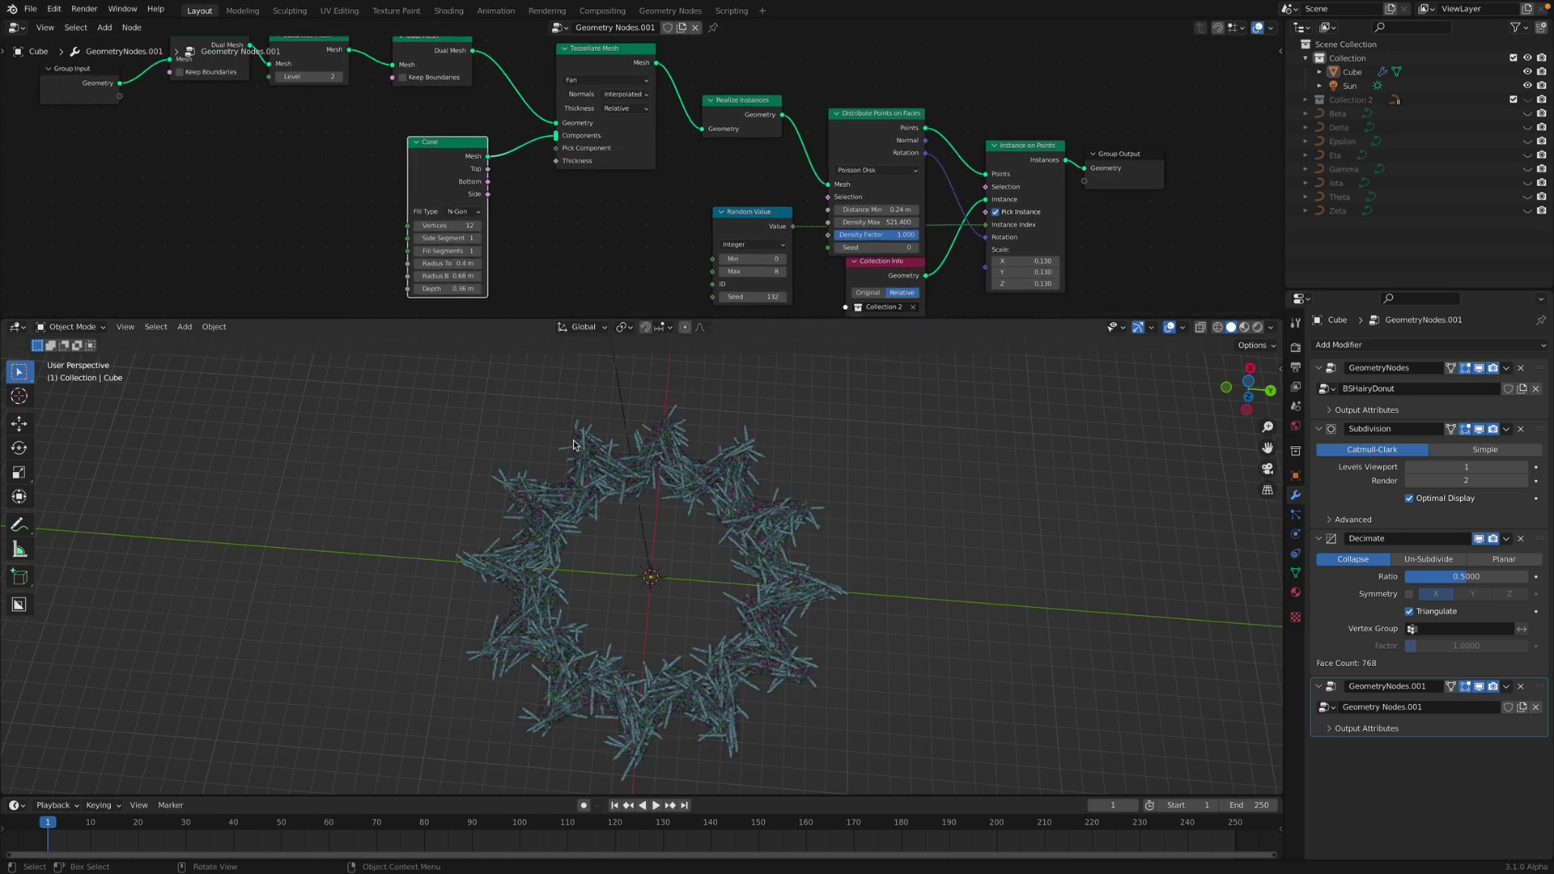
middle_drag(572, 440, 588, 441)
scroll(589, 441, up, 1)
middle_drag(570, 79, 581, 112)
click(595, 101)
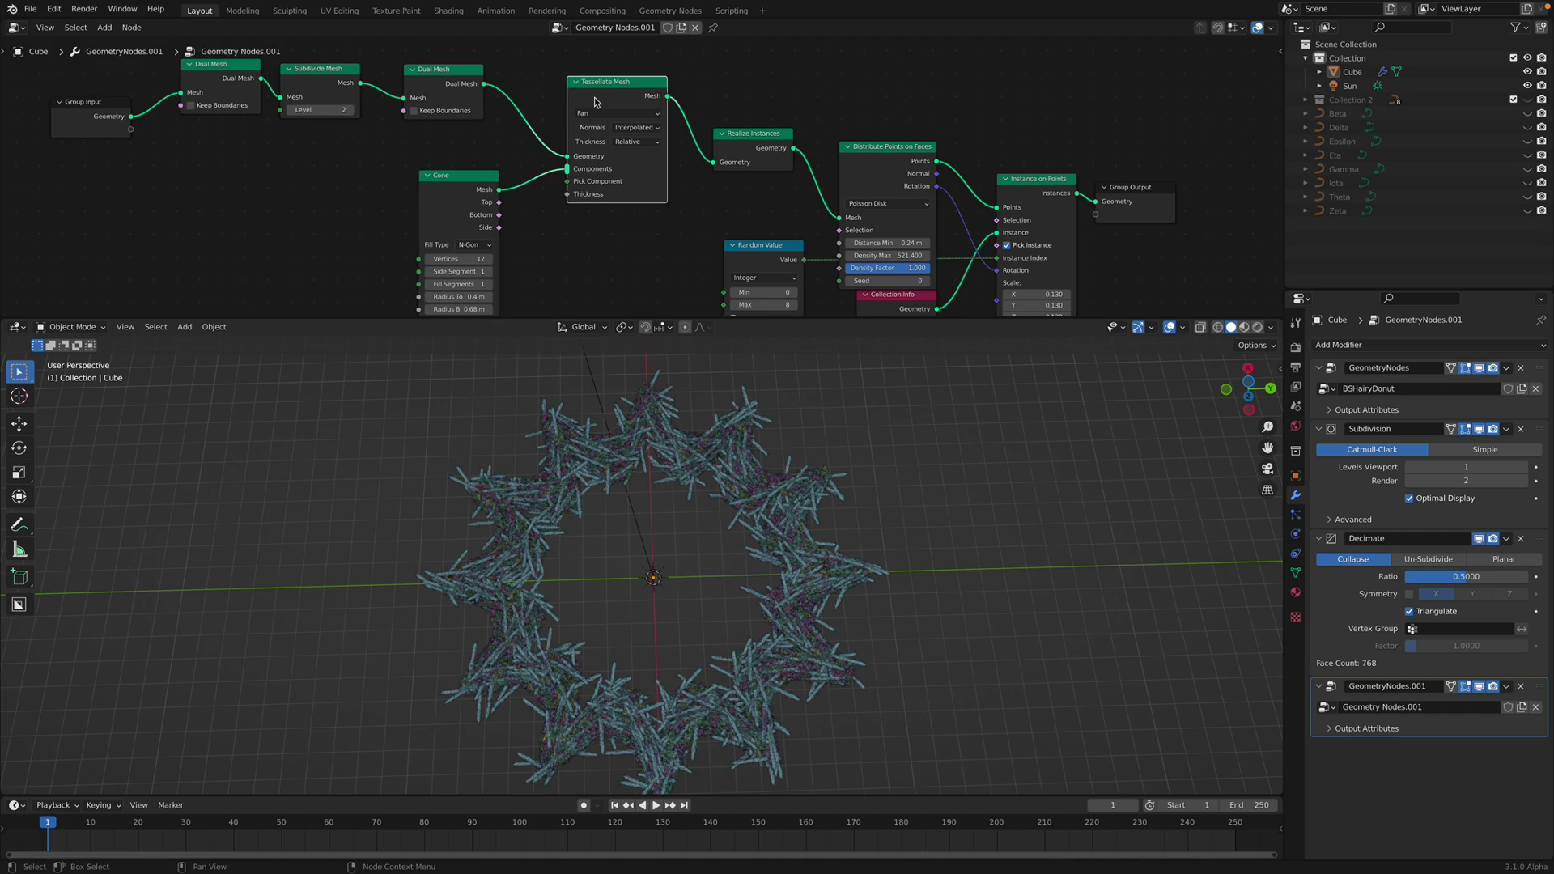
key(m)
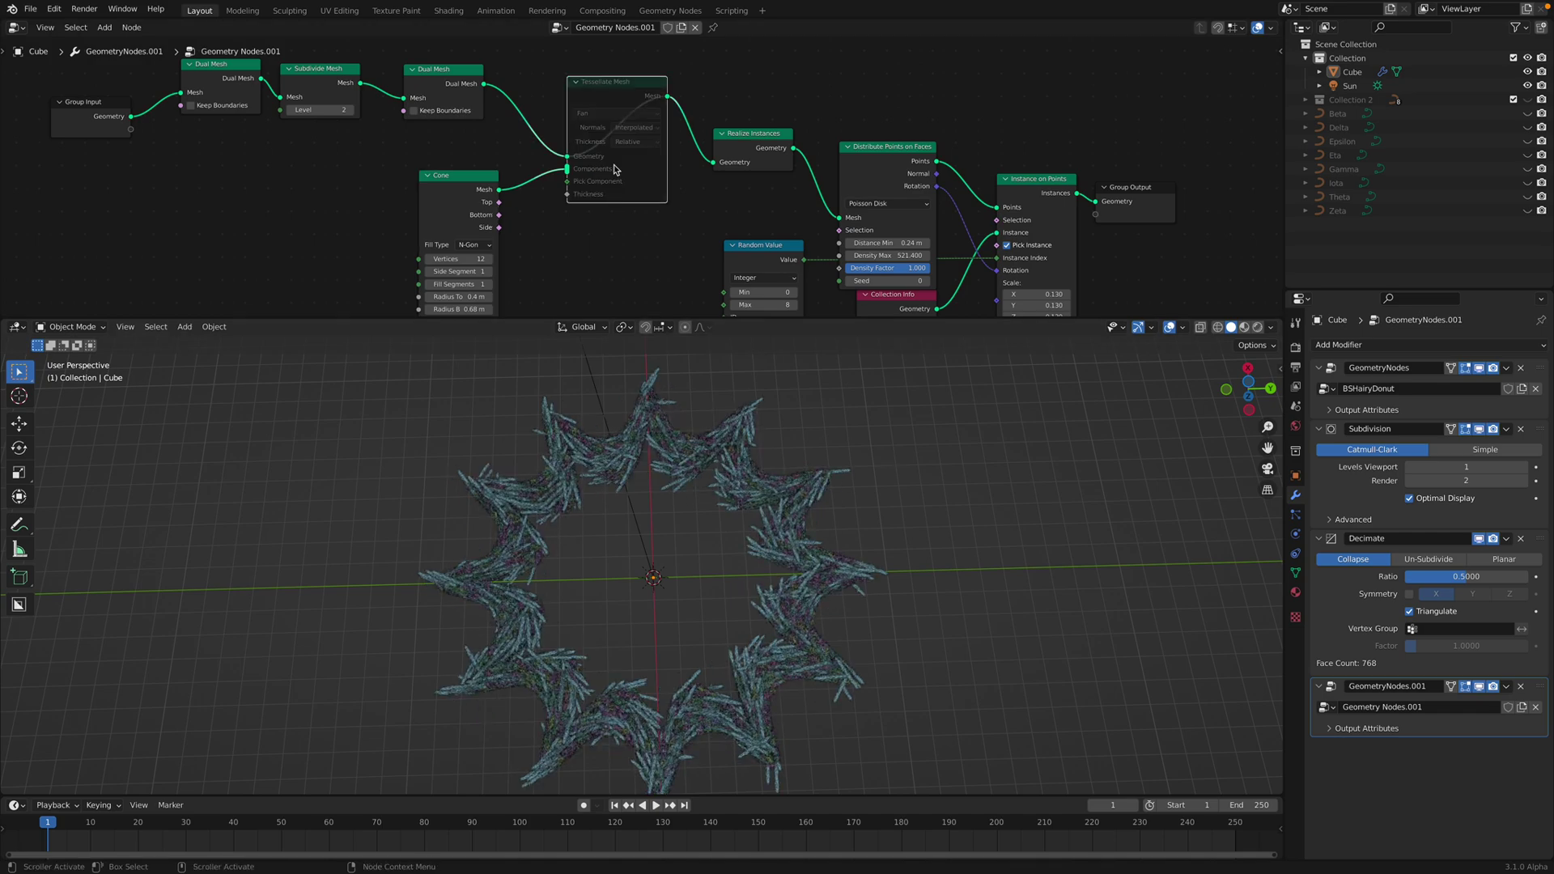
key(m)
Link the second Dual Mesh node's output directly to Group Output to preview the base mesh.
click(456, 79)
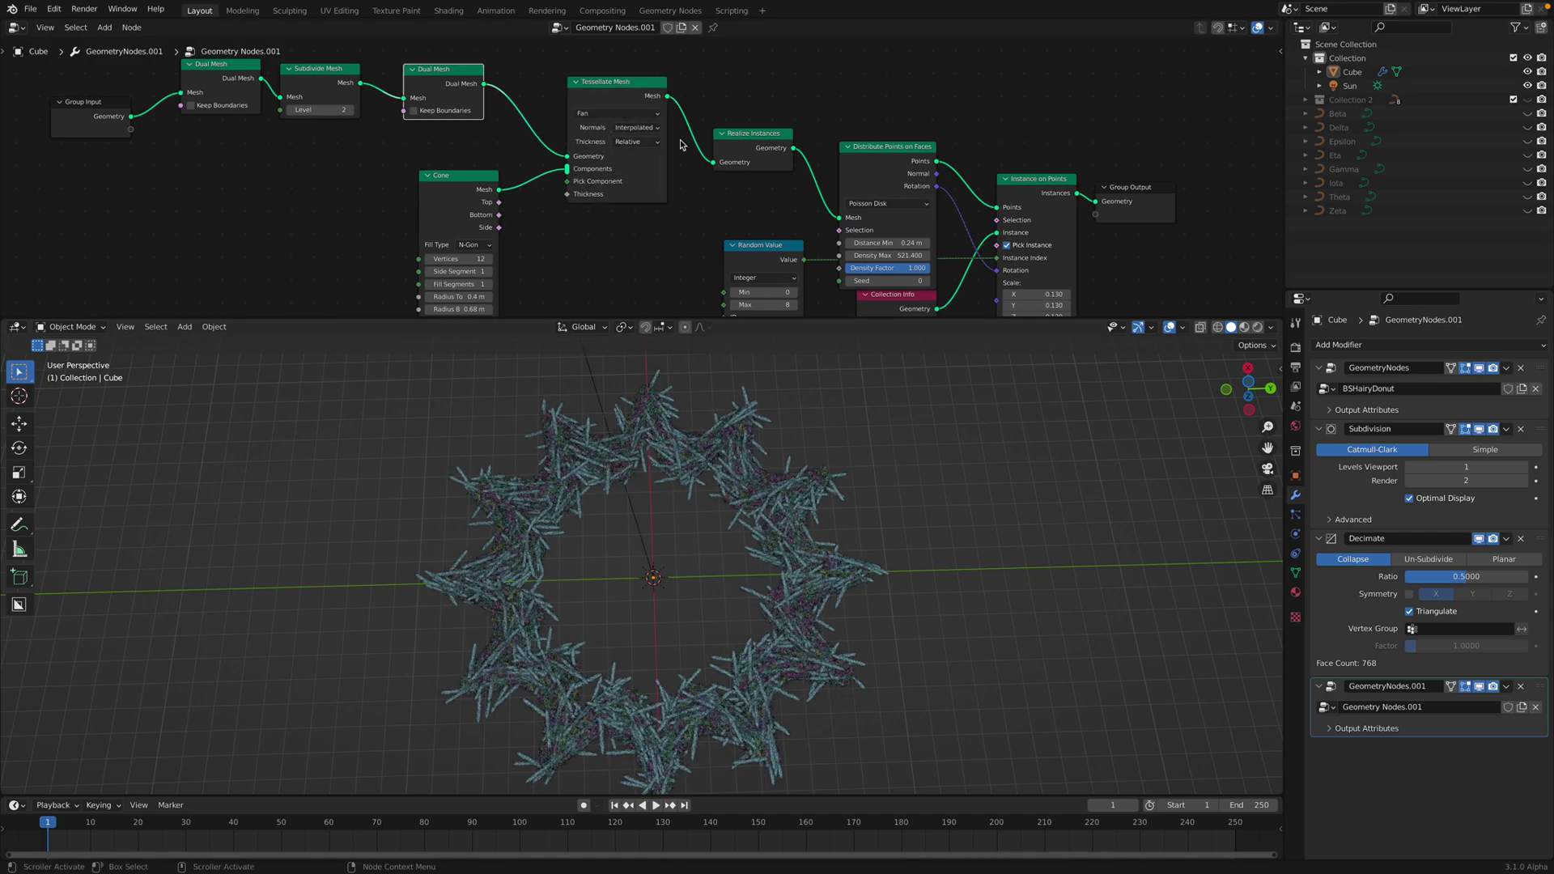
drag(485, 84, 1145, 165)
middle_drag(815, 591, 724, 513)
middle_drag(740, 569, 835, 522)
In the BSHairyDonut tree, set the Star's outer radius to 15 m and the Curve Circle's radius to 3.2 m, and save the file.
click(1548, 372)
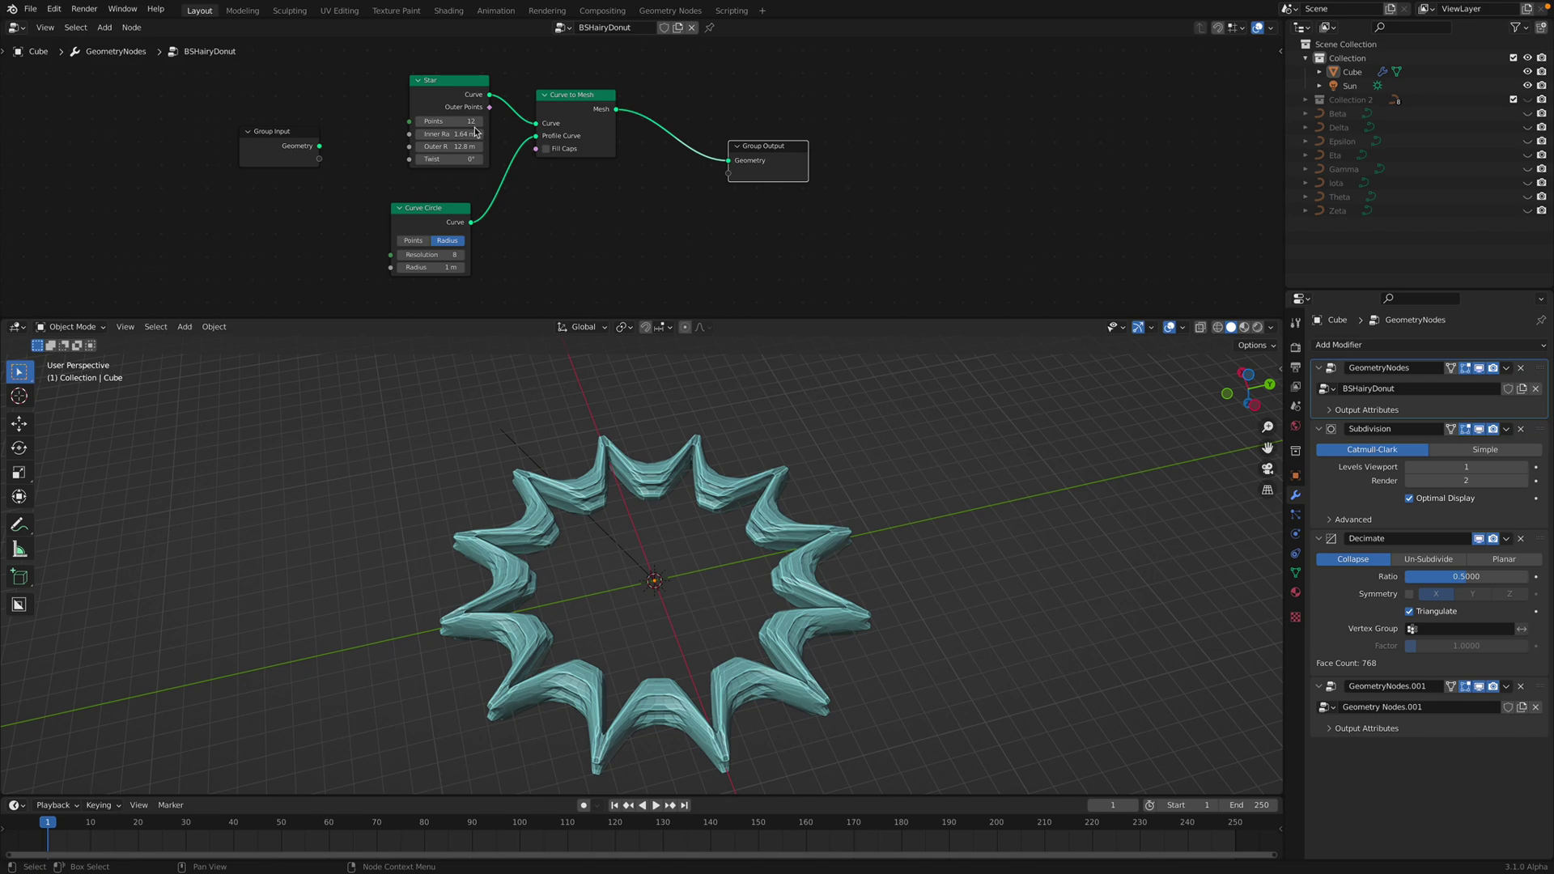
drag(475, 133, 441, 134)
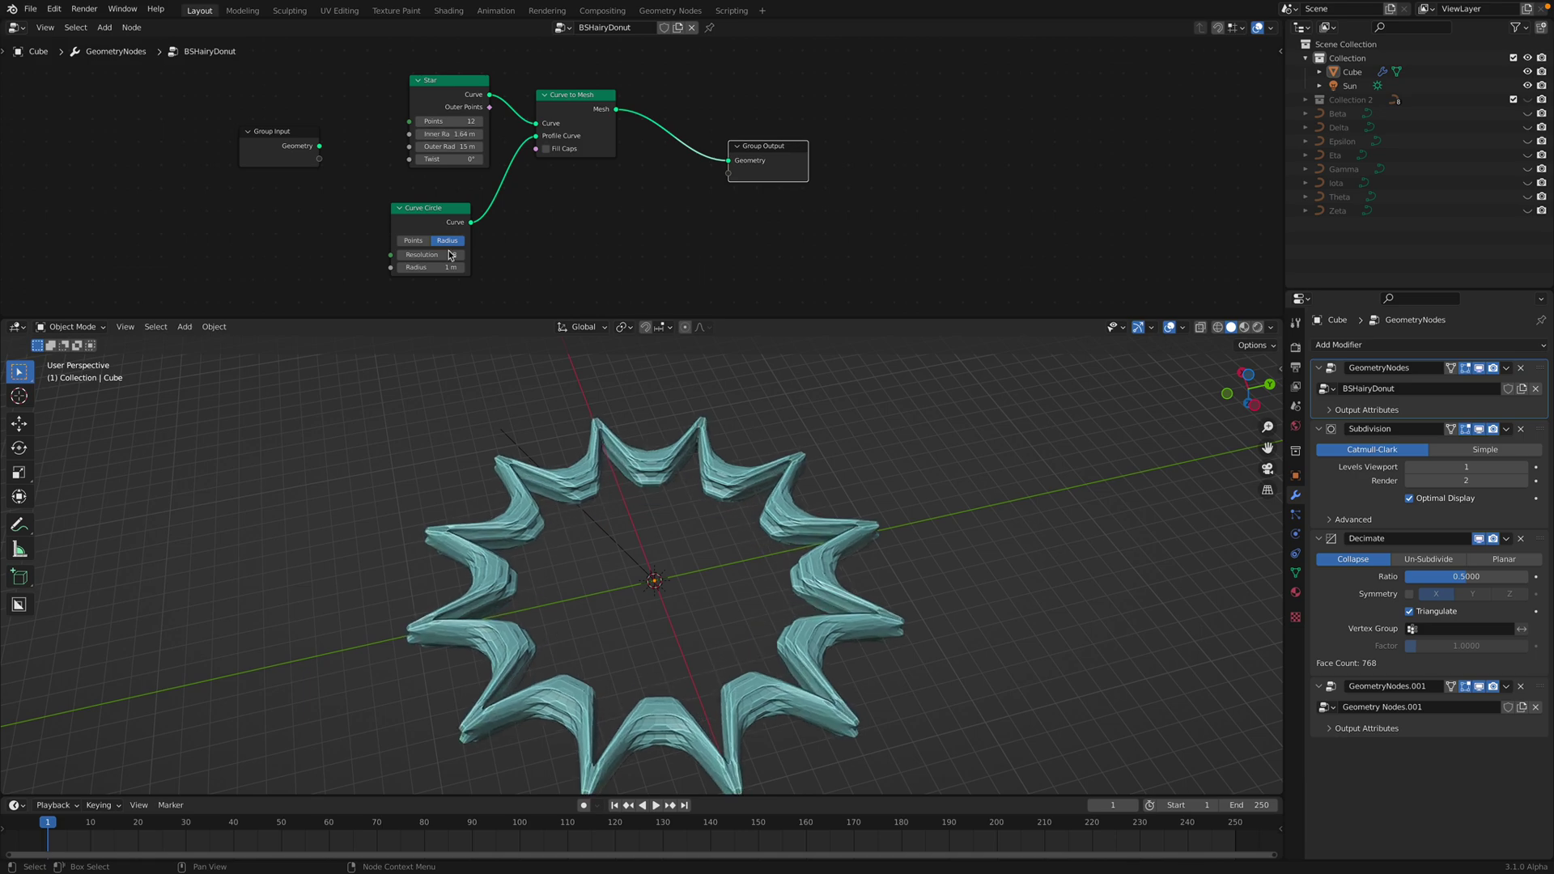
drag(450, 267, 482, 267)
scroll(912, 580, down, 3)
middle_drag(926, 567, 717, 561)
key(ctrl+s)
Set the Decimate ratio to 0.5111 and inspect the thickened donut.
drag(1492, 576, 1495, 576)
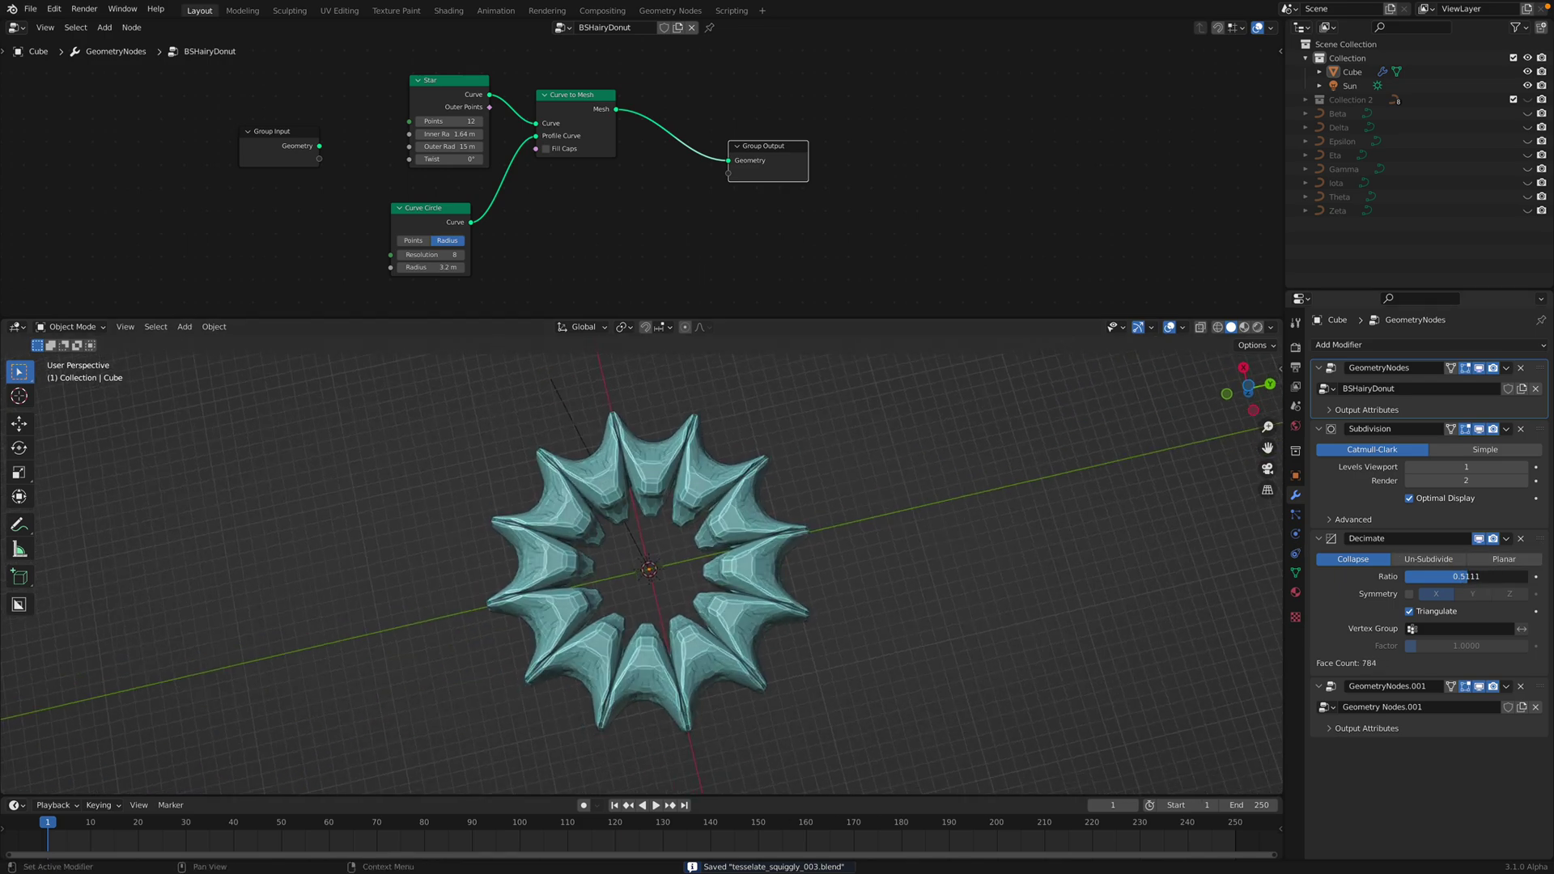
middle_drag(843, 543, 658, 484)
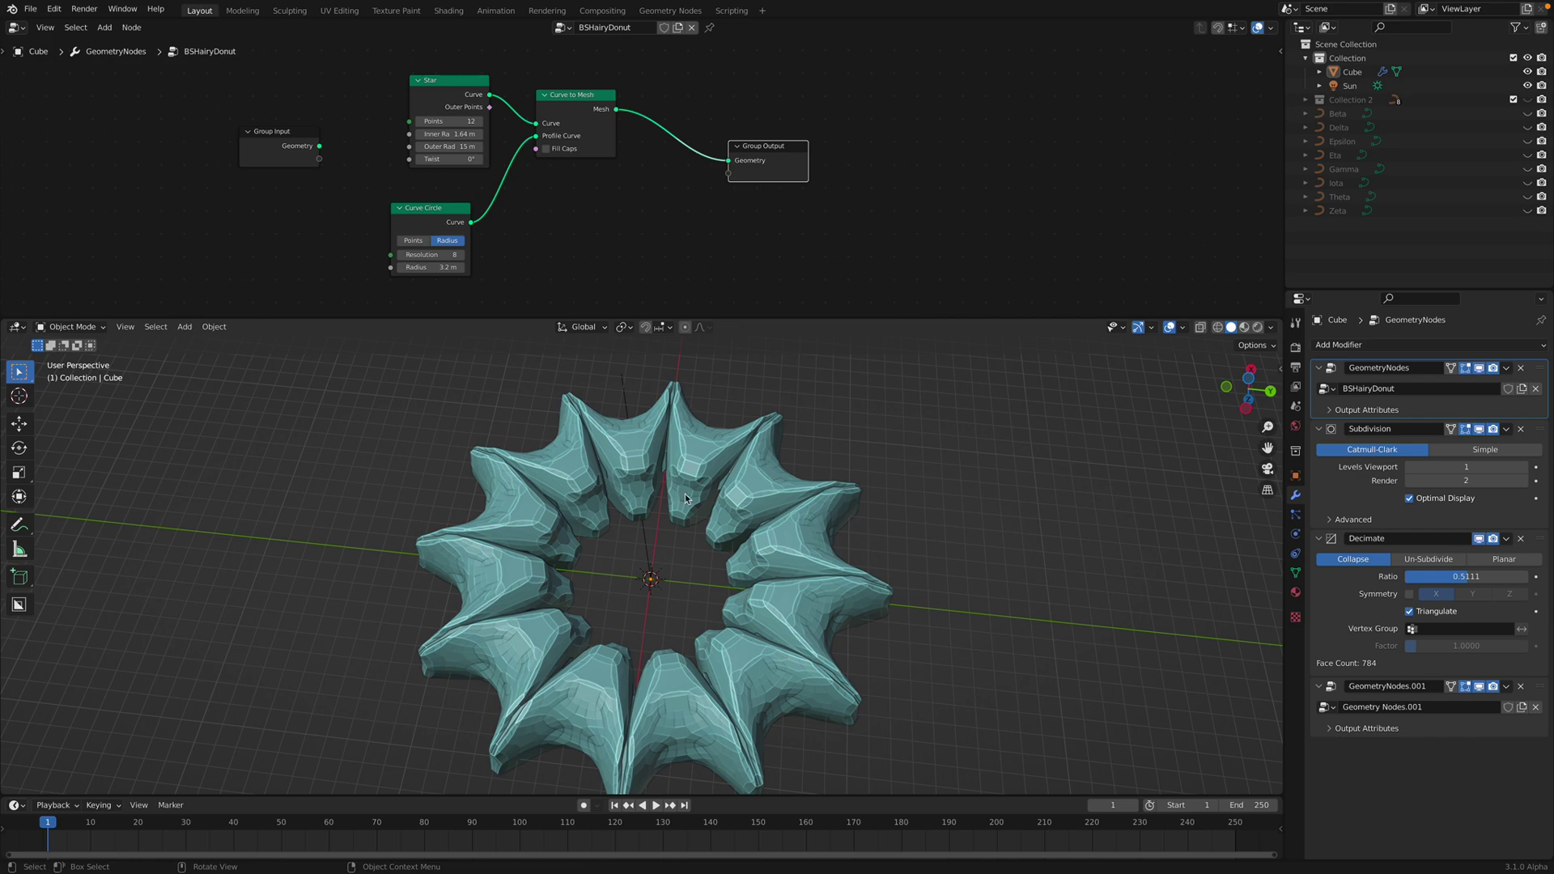
middle_drag(770, 516, 775, 502)
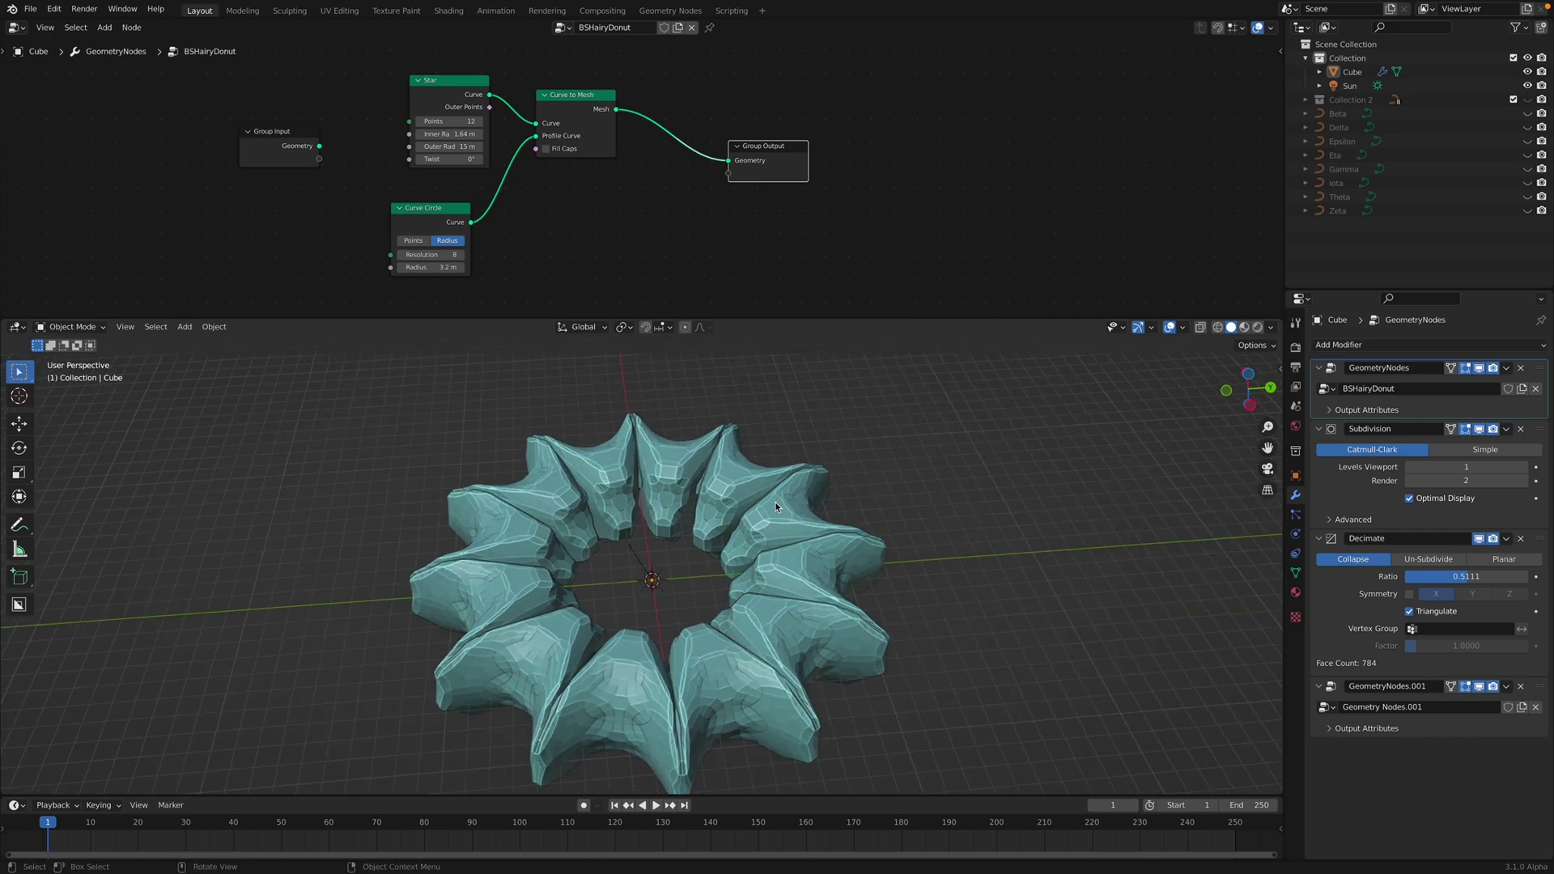
Show the GeometryNodes.001 tree in a taller node editor and move the Collection Info node clear of Distribute Points on Faces.
click(1540, 692)
drag(808, 317, 799, 461)
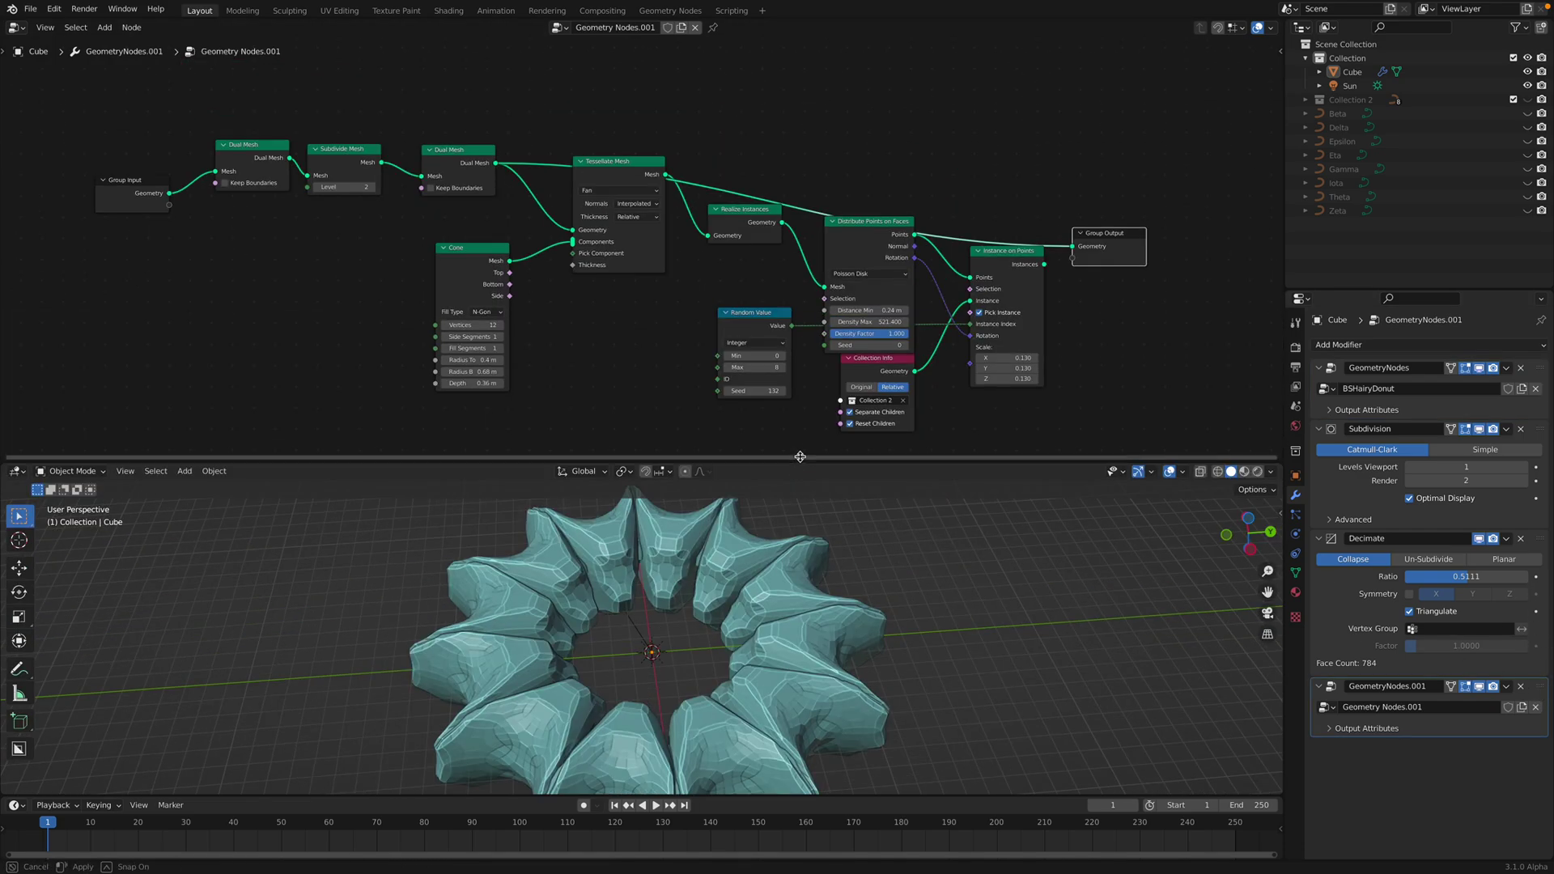
middle_drag(856, 372, 844, 310)
drag(846, 301, 832, 334)
scroll(831, 328, up, 2)
middle_drag(831, 328, 864, 316)
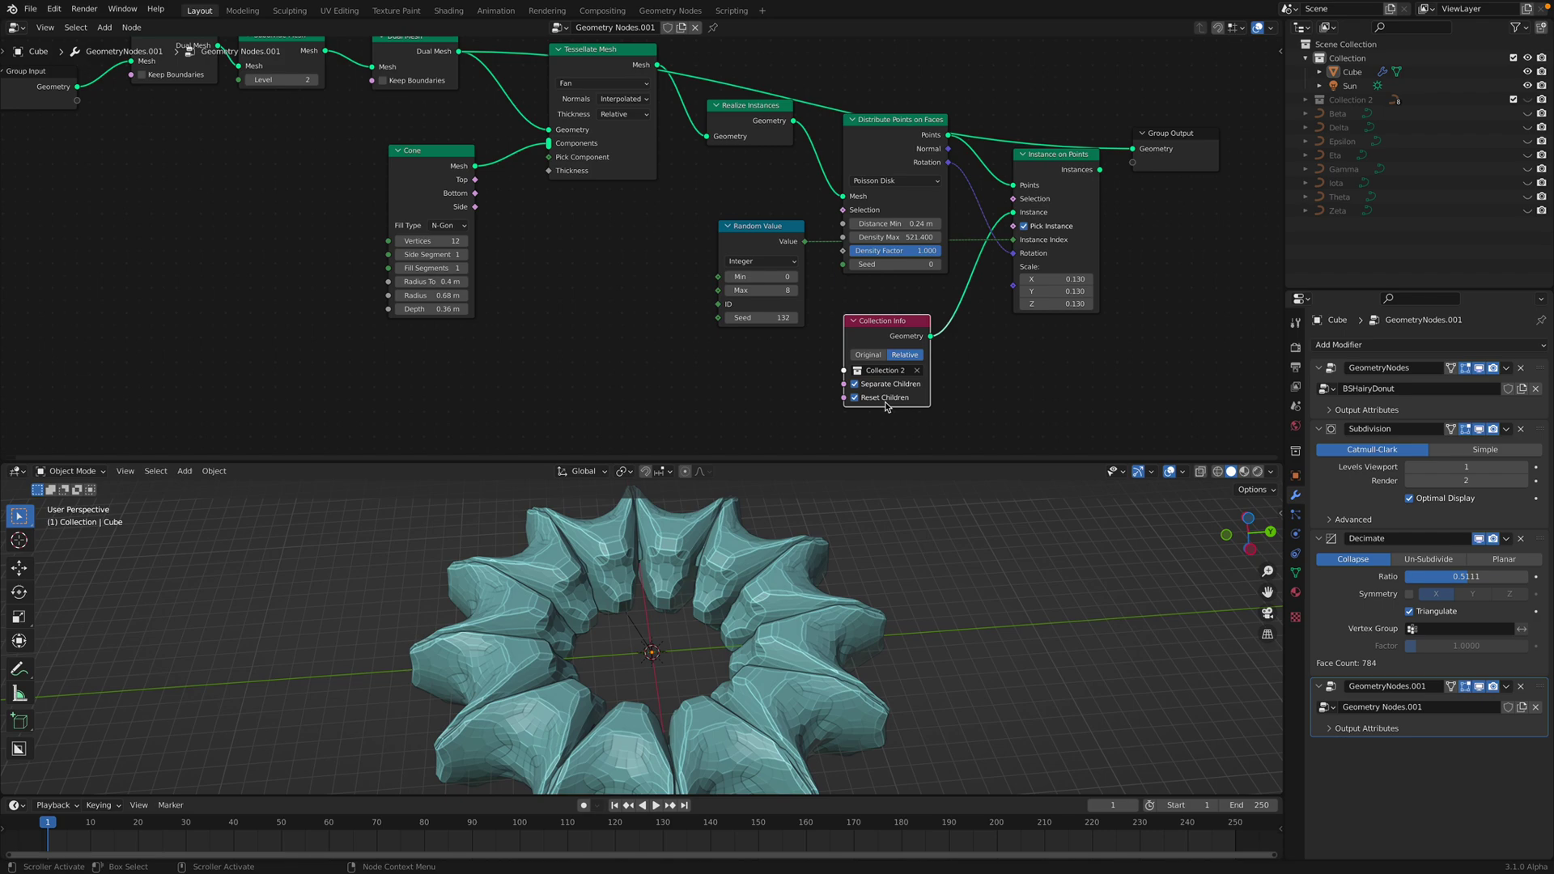
middle_drag(921, 411, 937, 428)
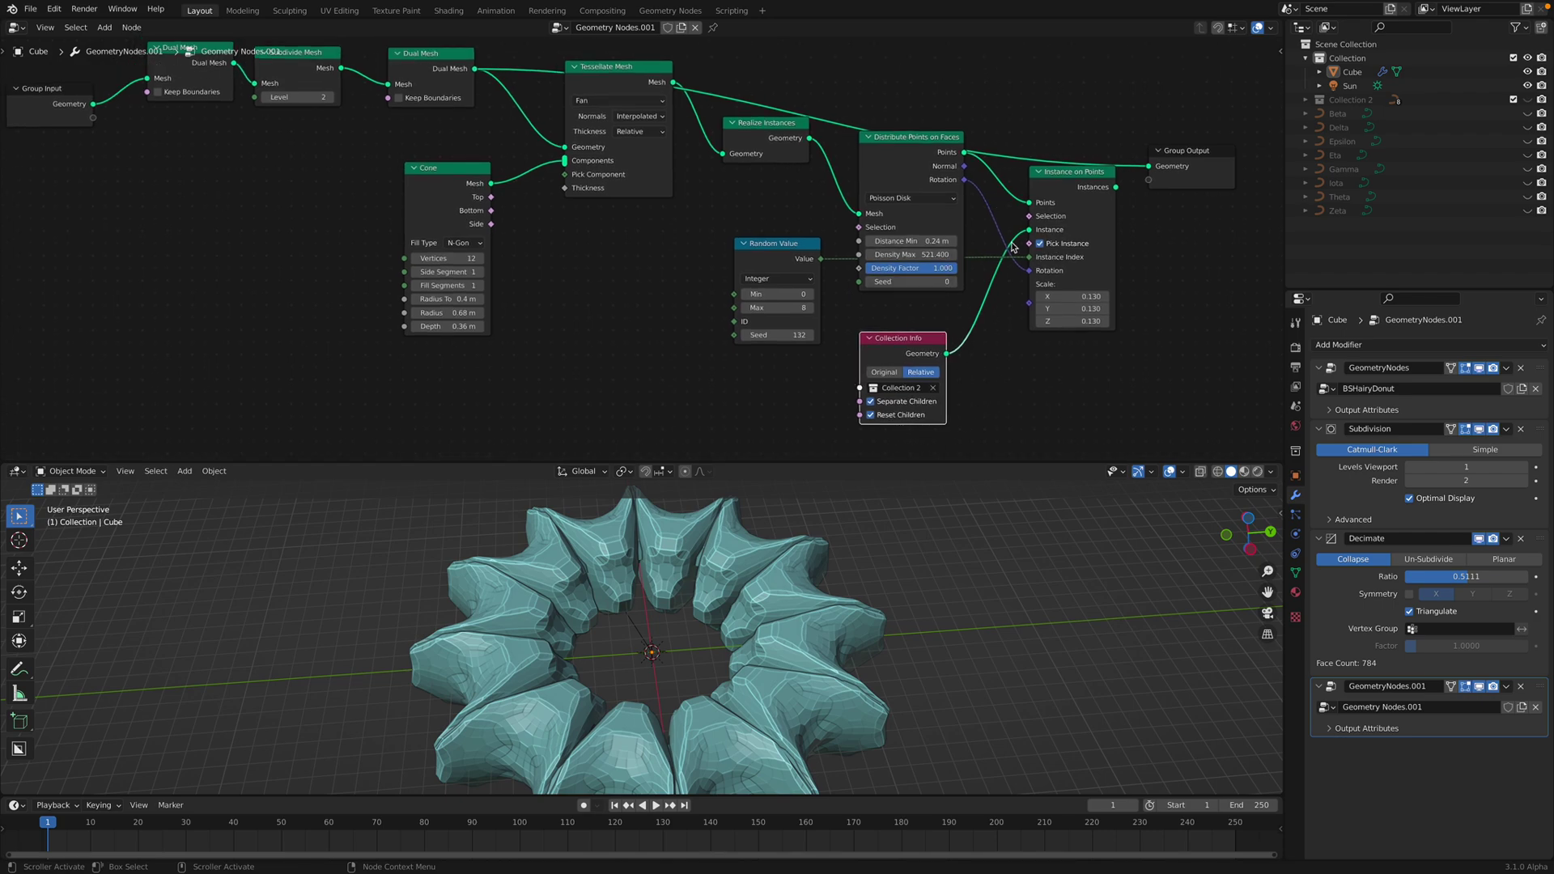
Set the Random Value seed to 178 and link the Instance on Points output back to Group Output.
drag(775, 335, 813, 334)
middle_drag(1034, 192, 1025, 217)
mouse_move(1054, 200)
mouse_down()
mouse_move(1050, 215)
mouse_move(1125, 203)
mouse_move(1066, 175)
mouse_up()
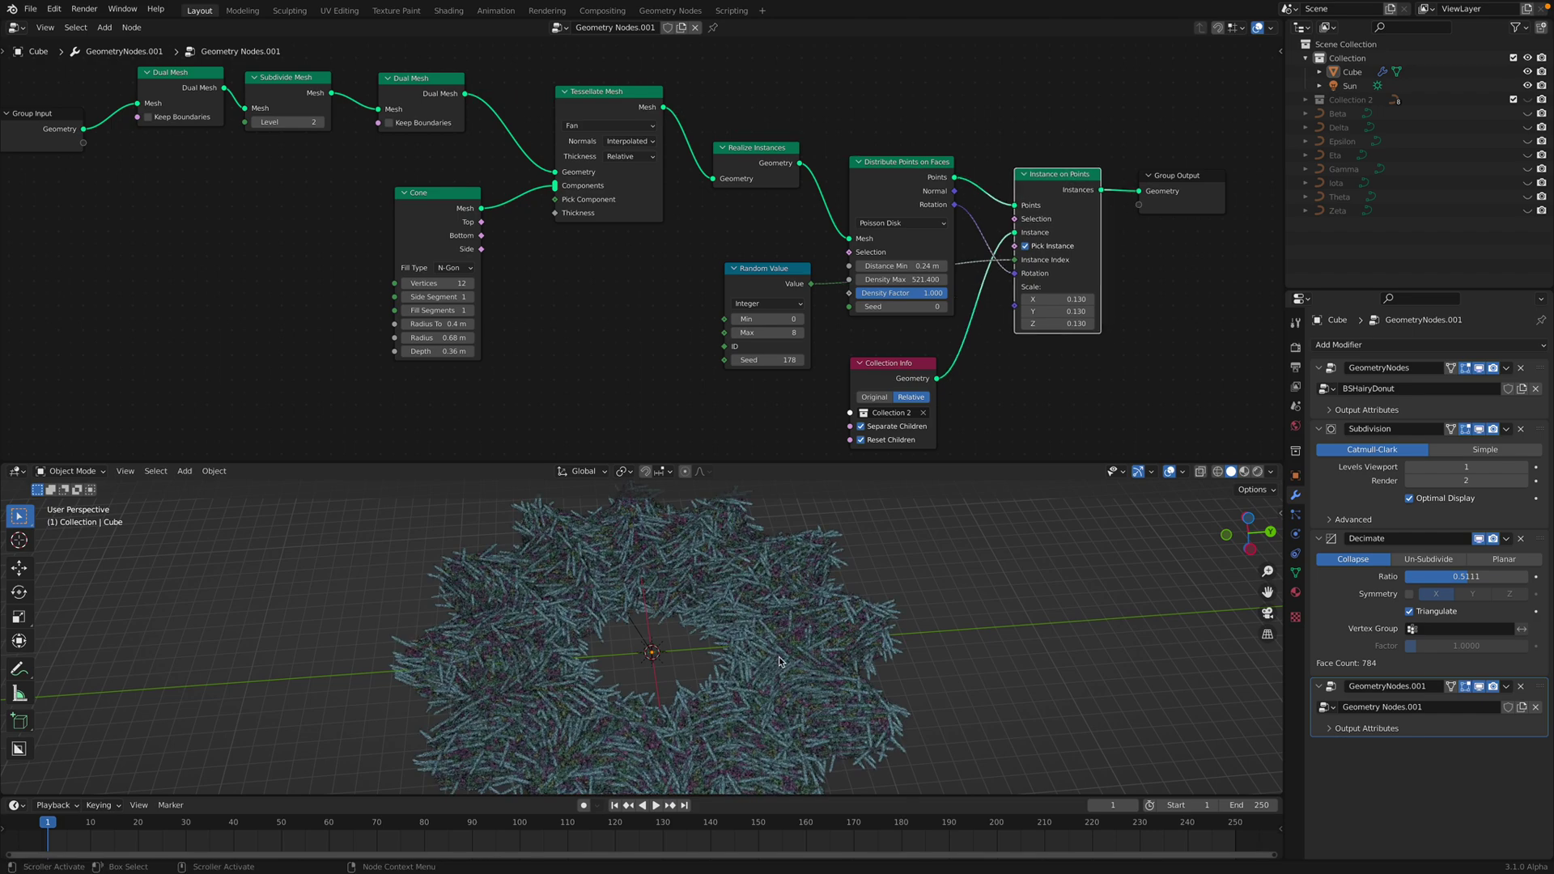
middle_drag(780, 661, 816, 617)
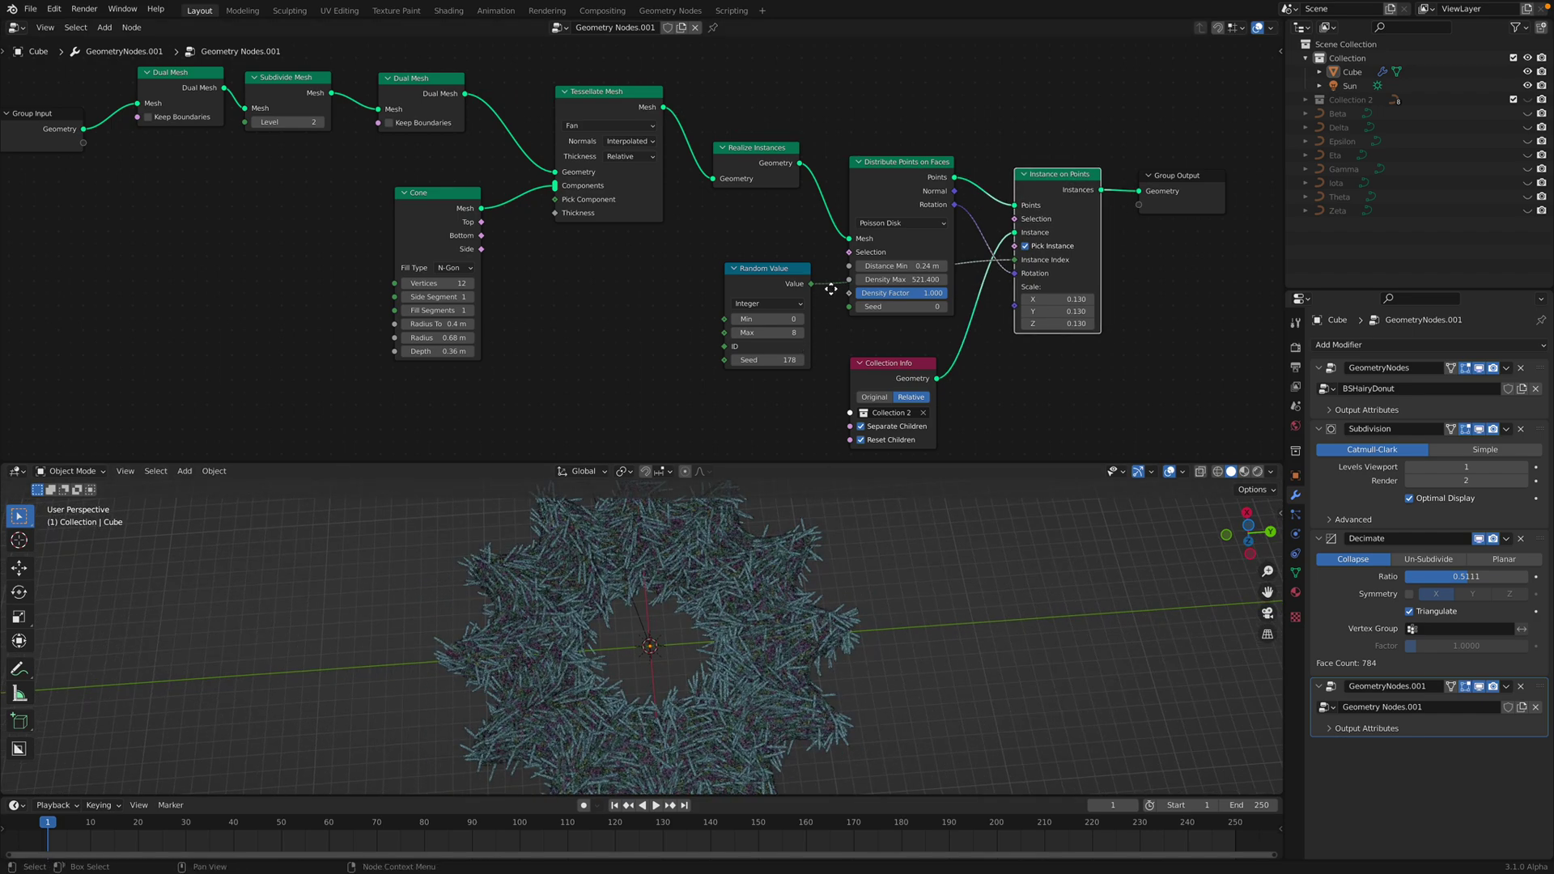
Try Random Value seeds of 12 and 5.
middle_drag(809, 359, 832, 297)
click(794, 298)
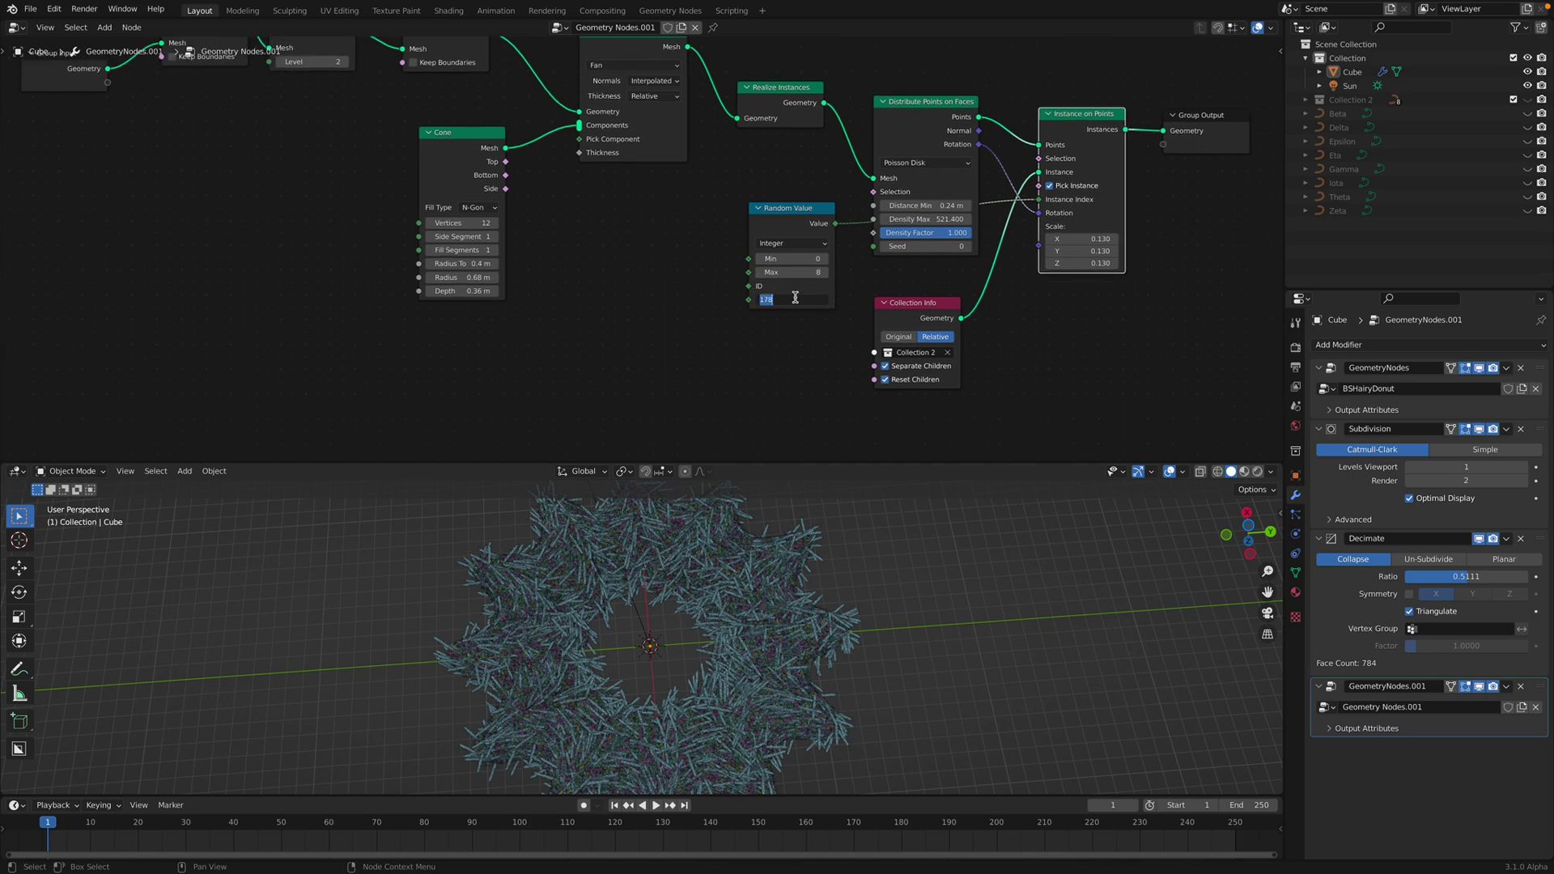
text(12)
key(Return)
click(802, 300)
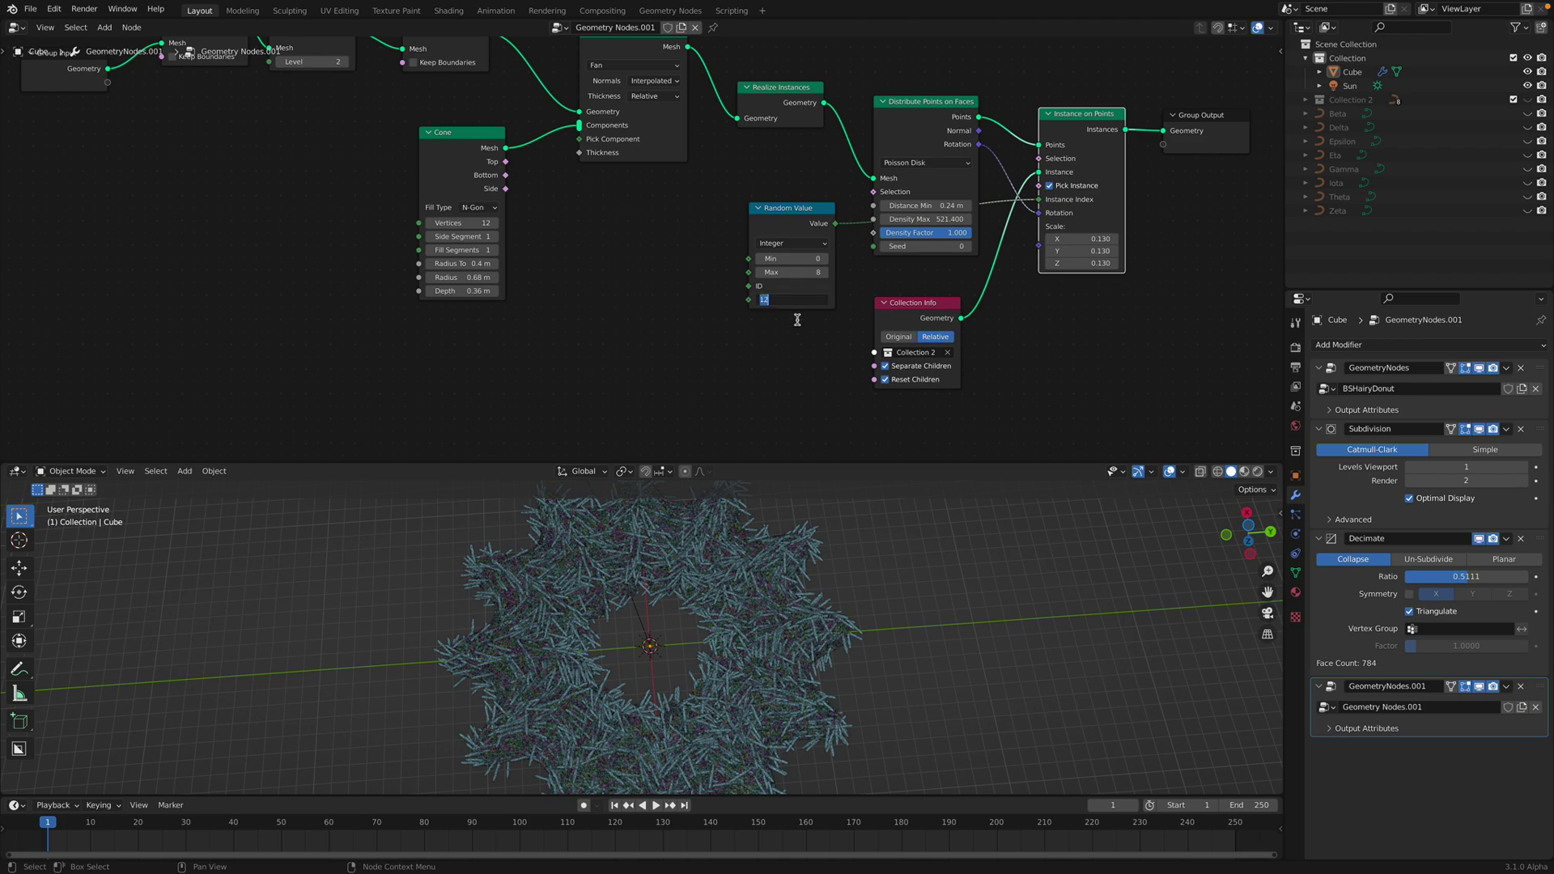
text(5)
key(Return)
Try 4 vertices on the Cone node and set the count to 8.
middle_drag(652, 288, 531, 284)
click(505, 275)
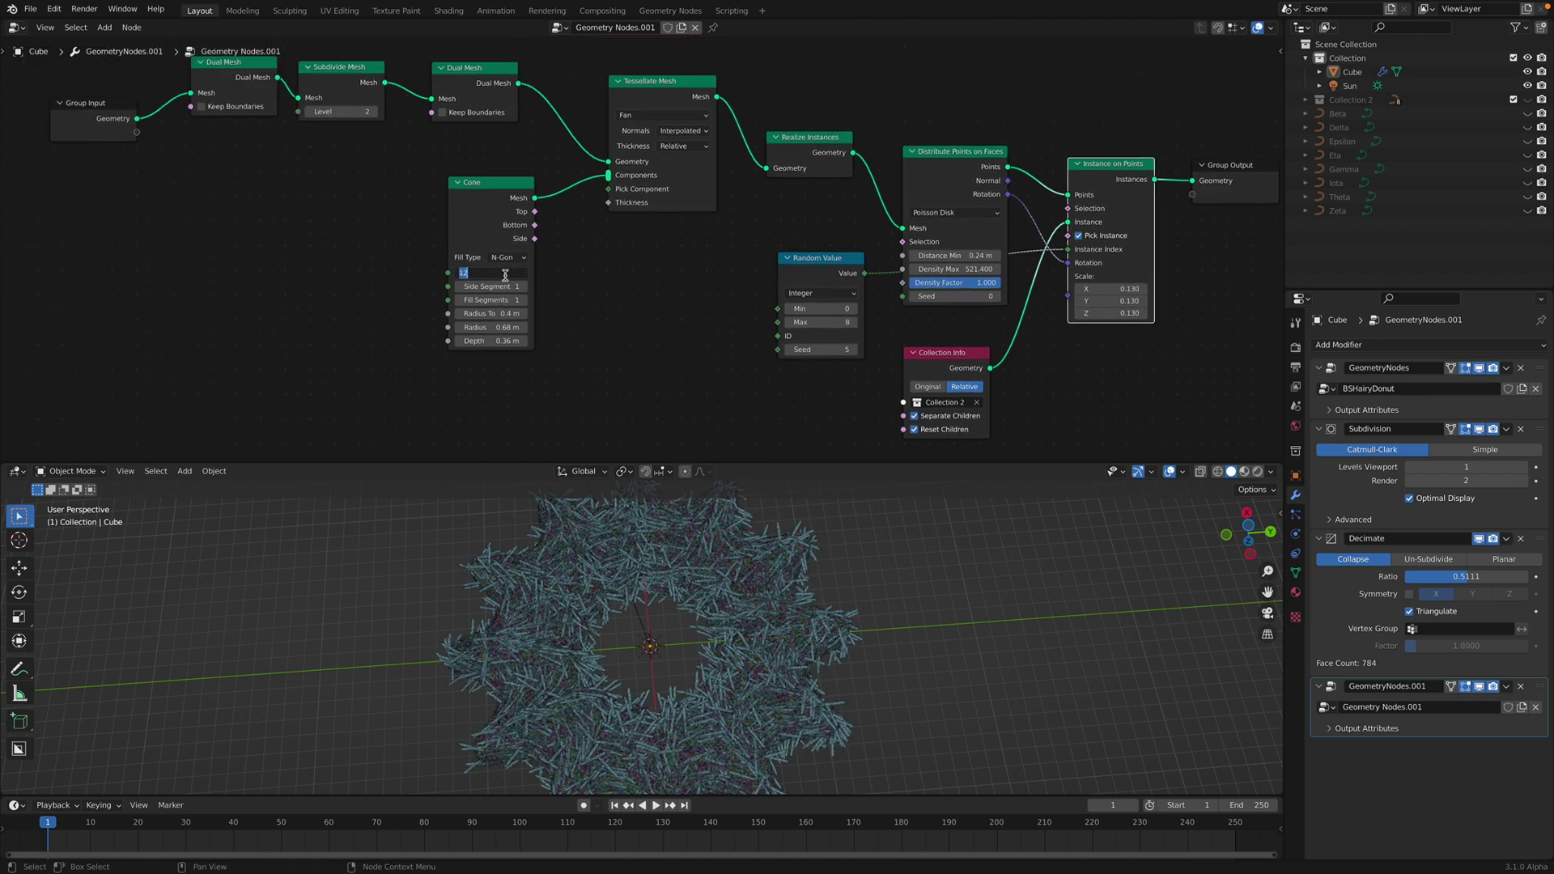
key(Return)
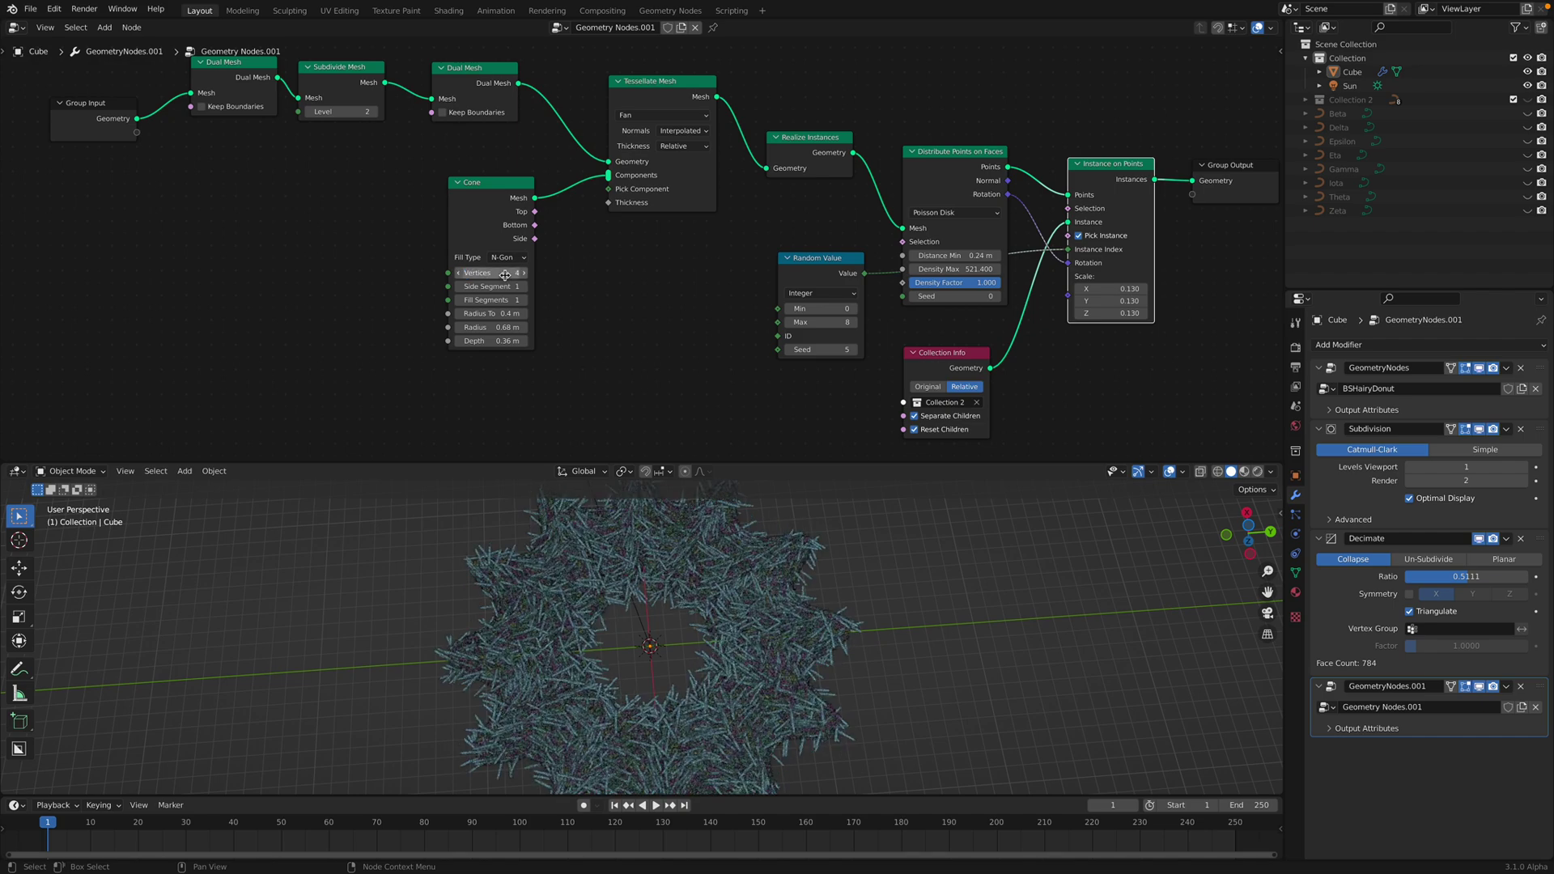
click(505, 276)
key(Return)
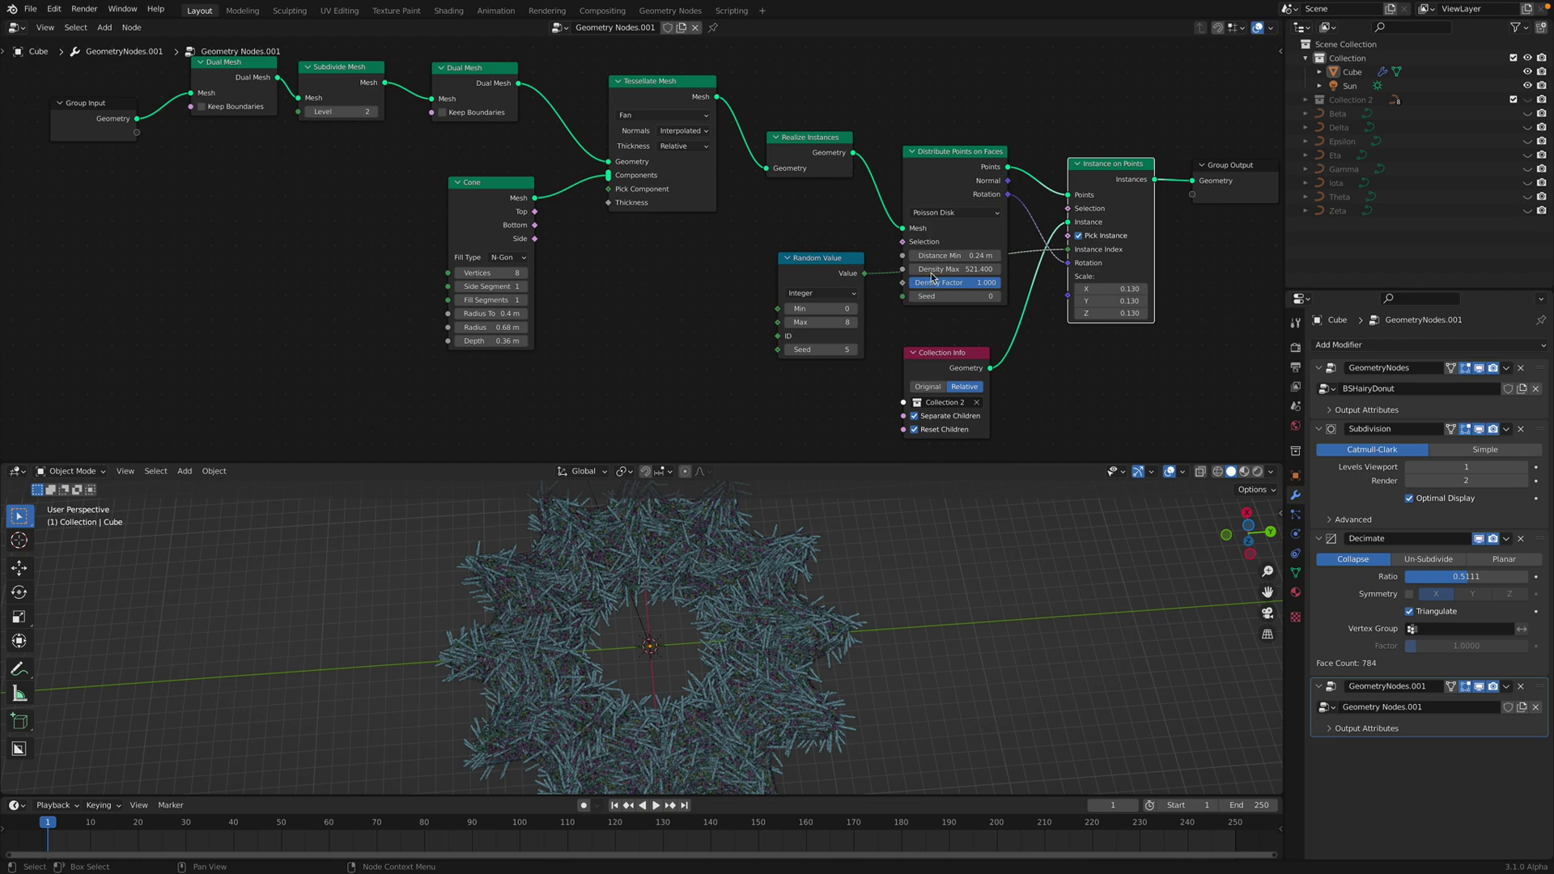
Set the Density Max of the Distribute Points on Faces node to 100.
click(936, 270)
text(100)
key(Return)
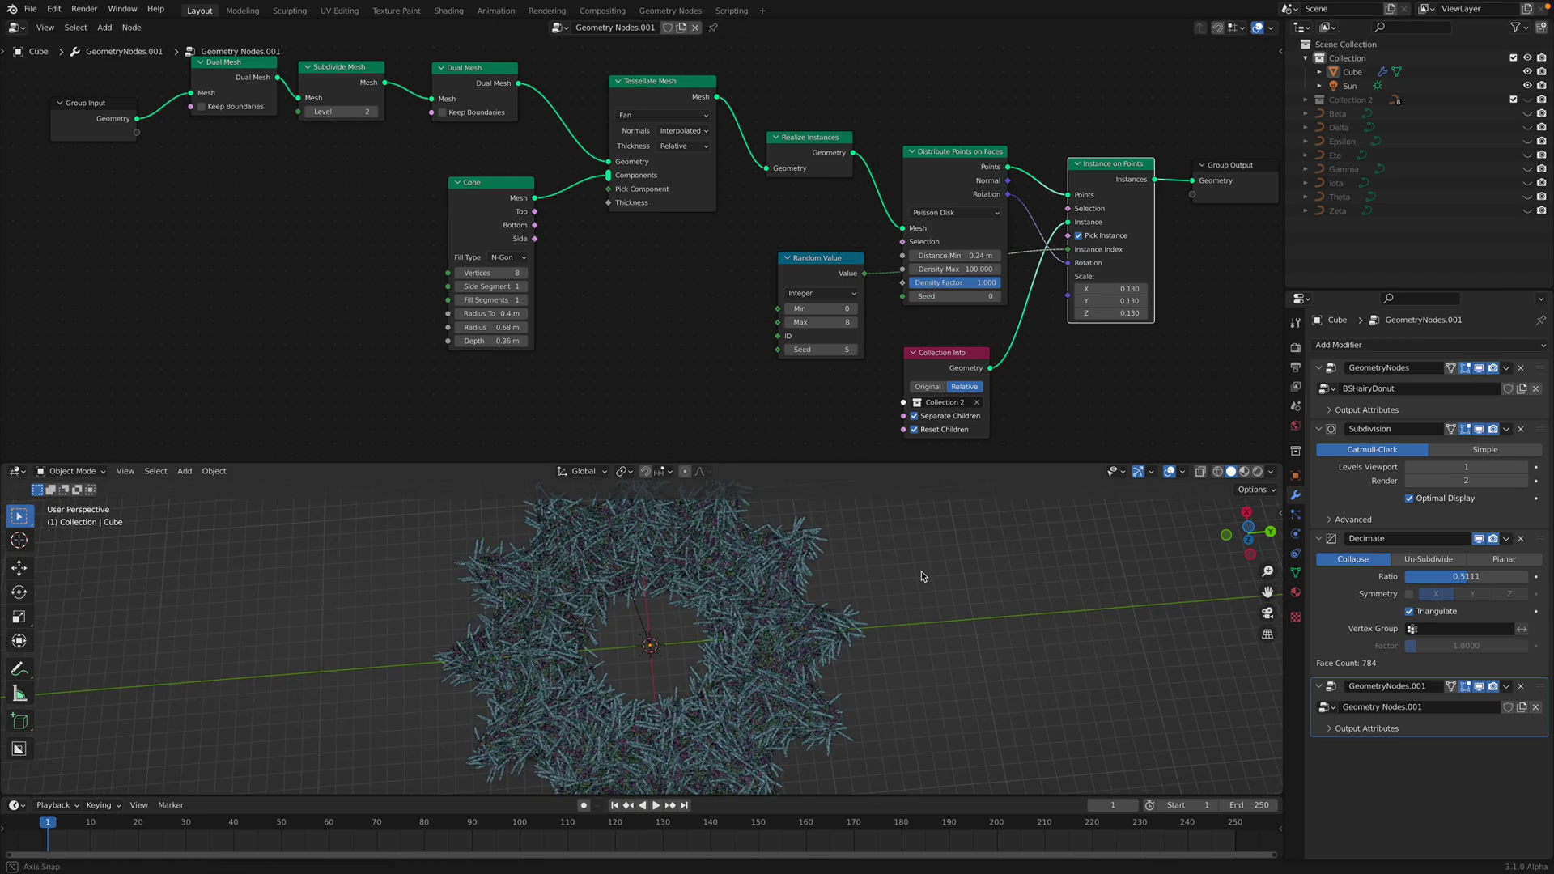
Switch the Distribute Points on Faces method to Random and set its density to 4.4.
click(960, 215)
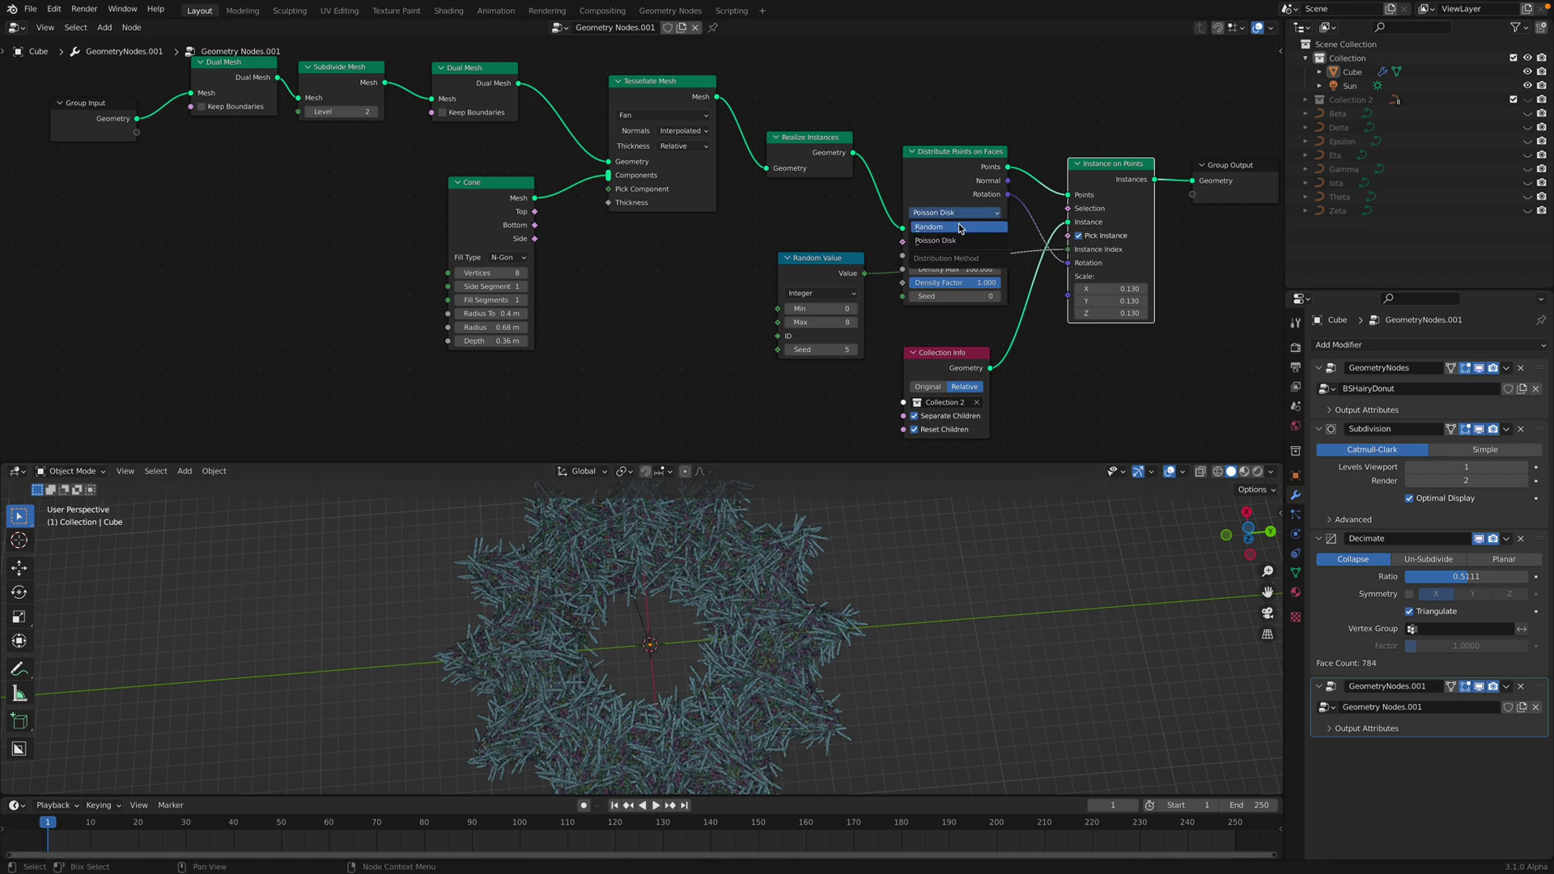
click(960, 227)
click(950, 256)
text(1)
key(Return)
drag(951, 258, 988, 257)
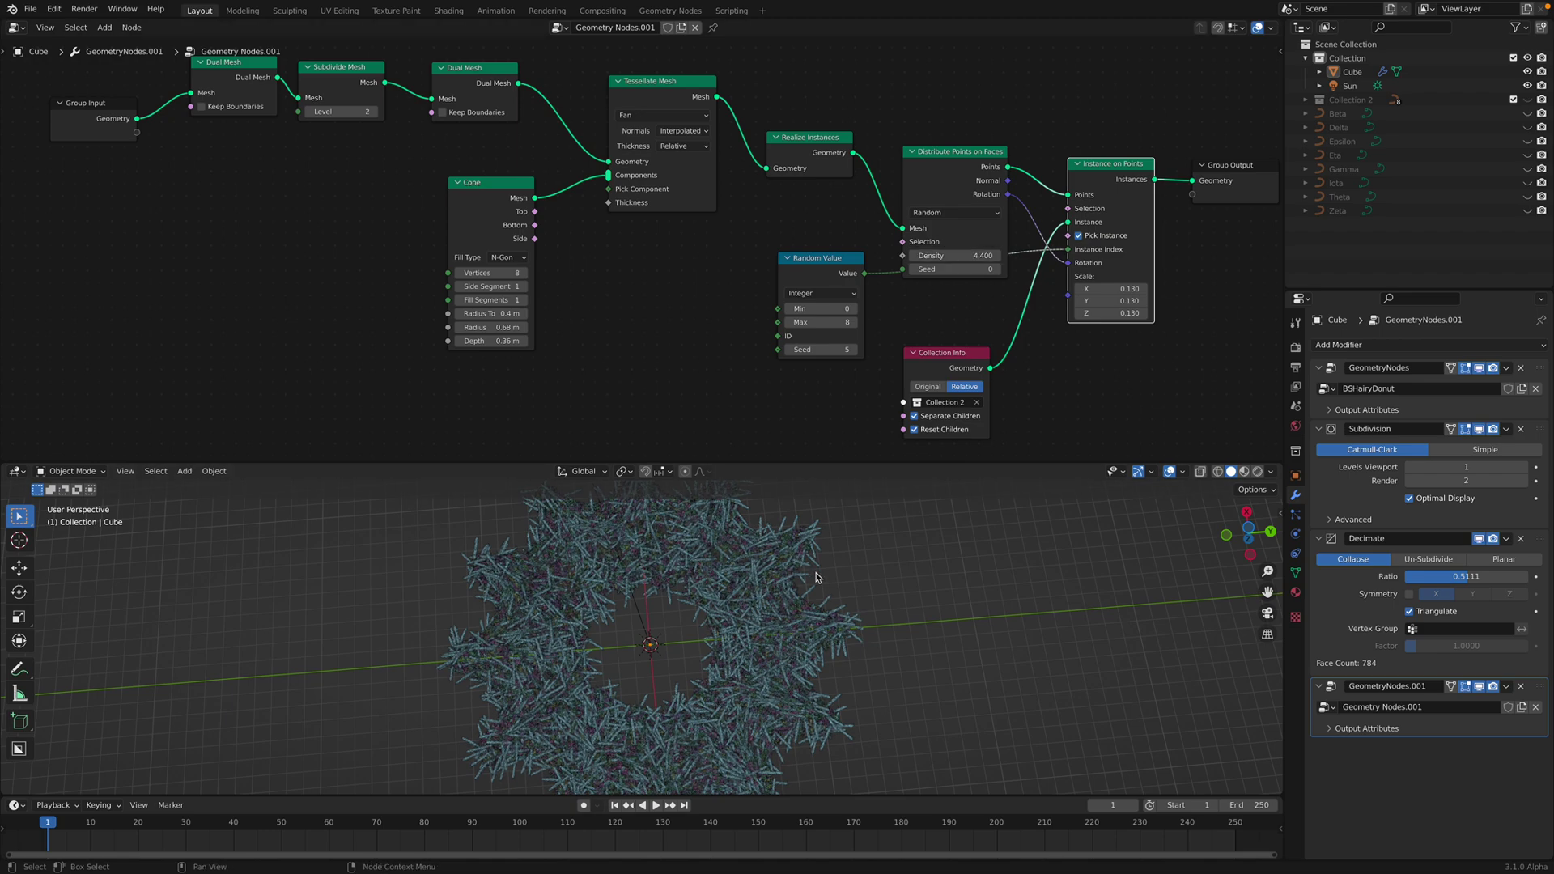
middle_drag(818, 578, 765, 584)
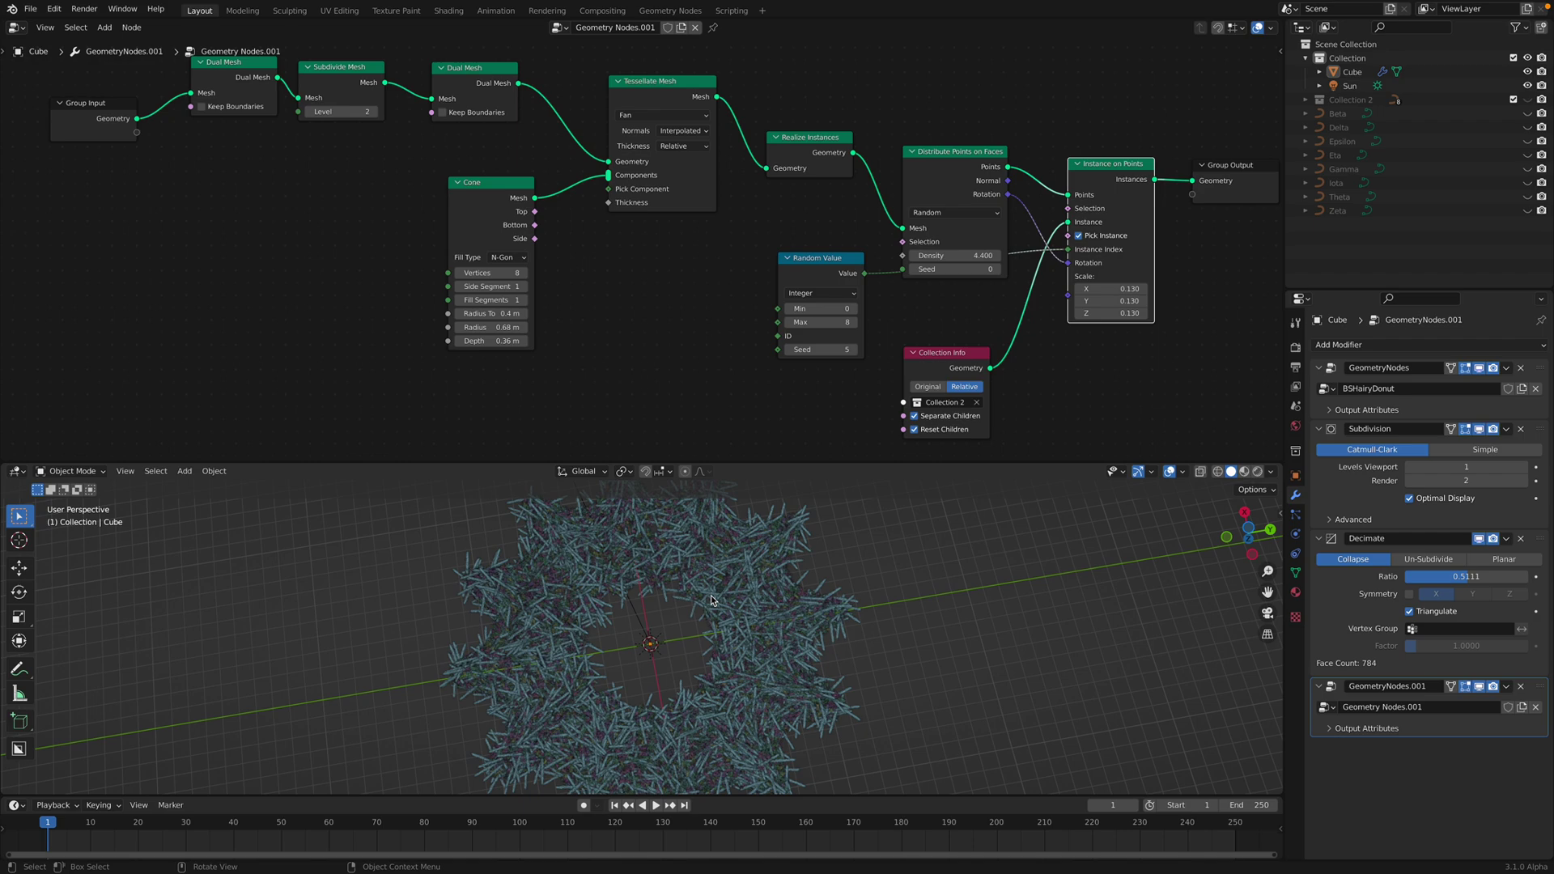
Set the Random Value seed to 73 and the Tessellate Mesh fill mode to Quad.
drag(821, 349, 858, 349)
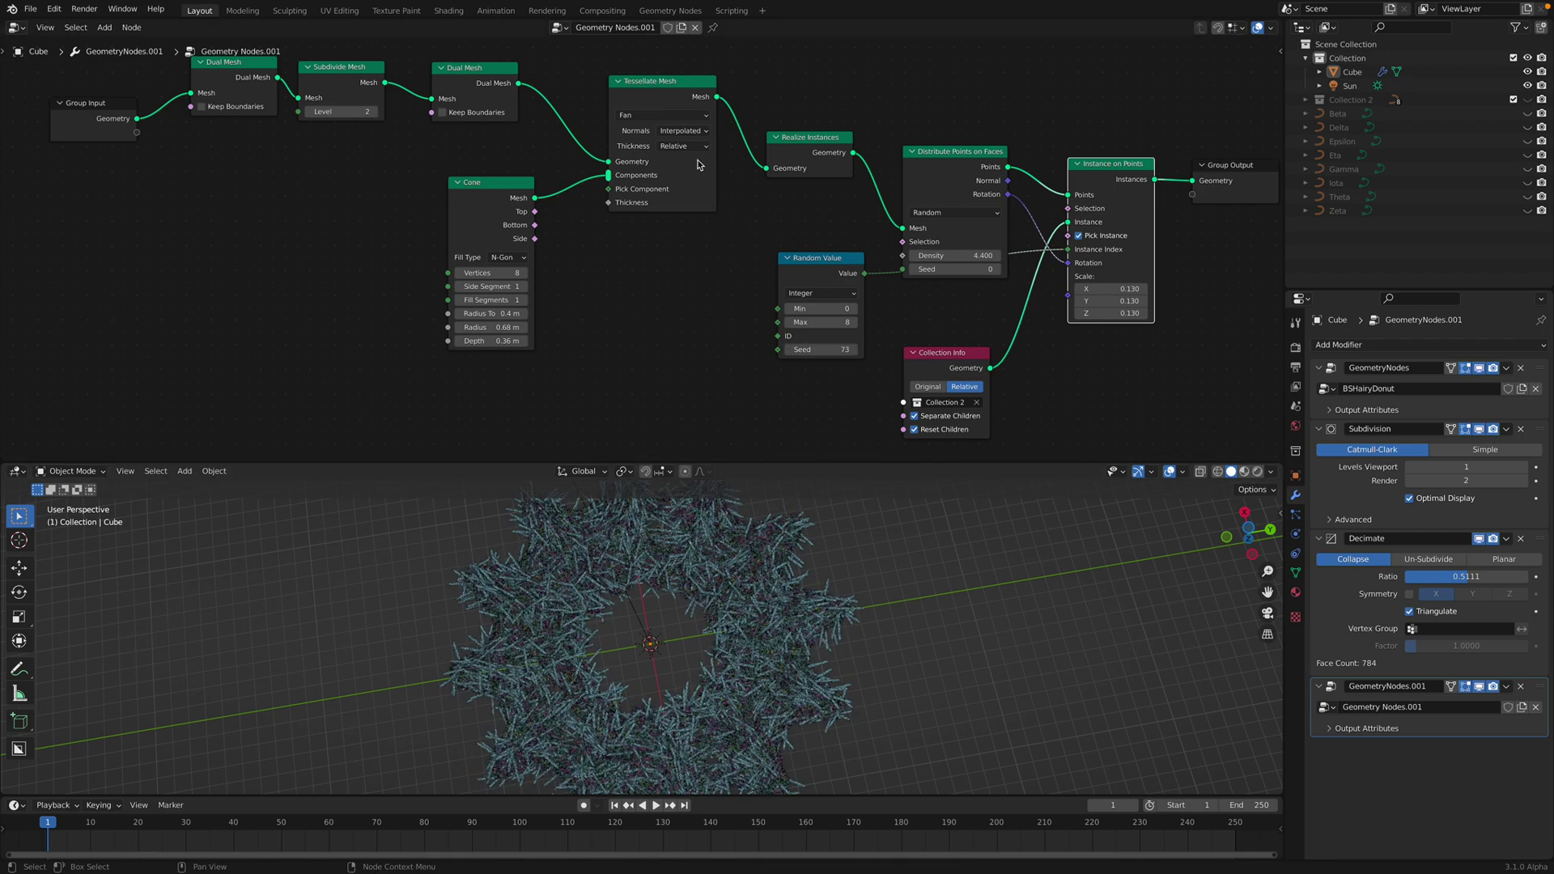
click(640, 118)
click(645, 131)
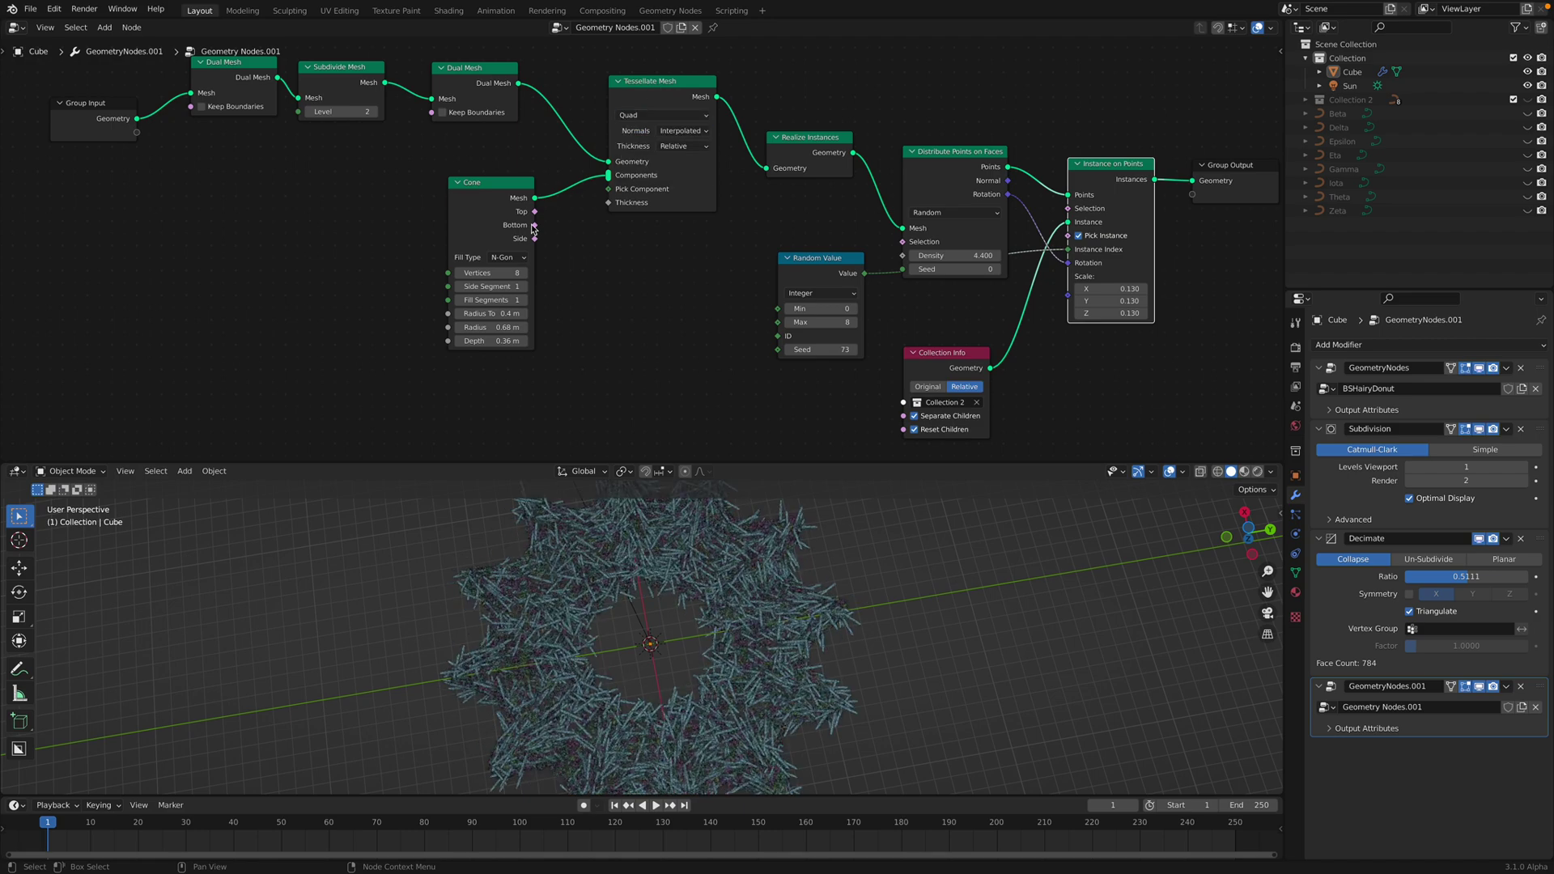
Rearrange the Cone and Tessellate Mesh nodes and adjust the Cone's radii.
middle_drag(379, 313, 515, 366)
scroll(393, 308, up, 2)
drag(583, 248, 538, 254)
drag(718, 149, 676, 125)
drag(552, 261, 574, 247)
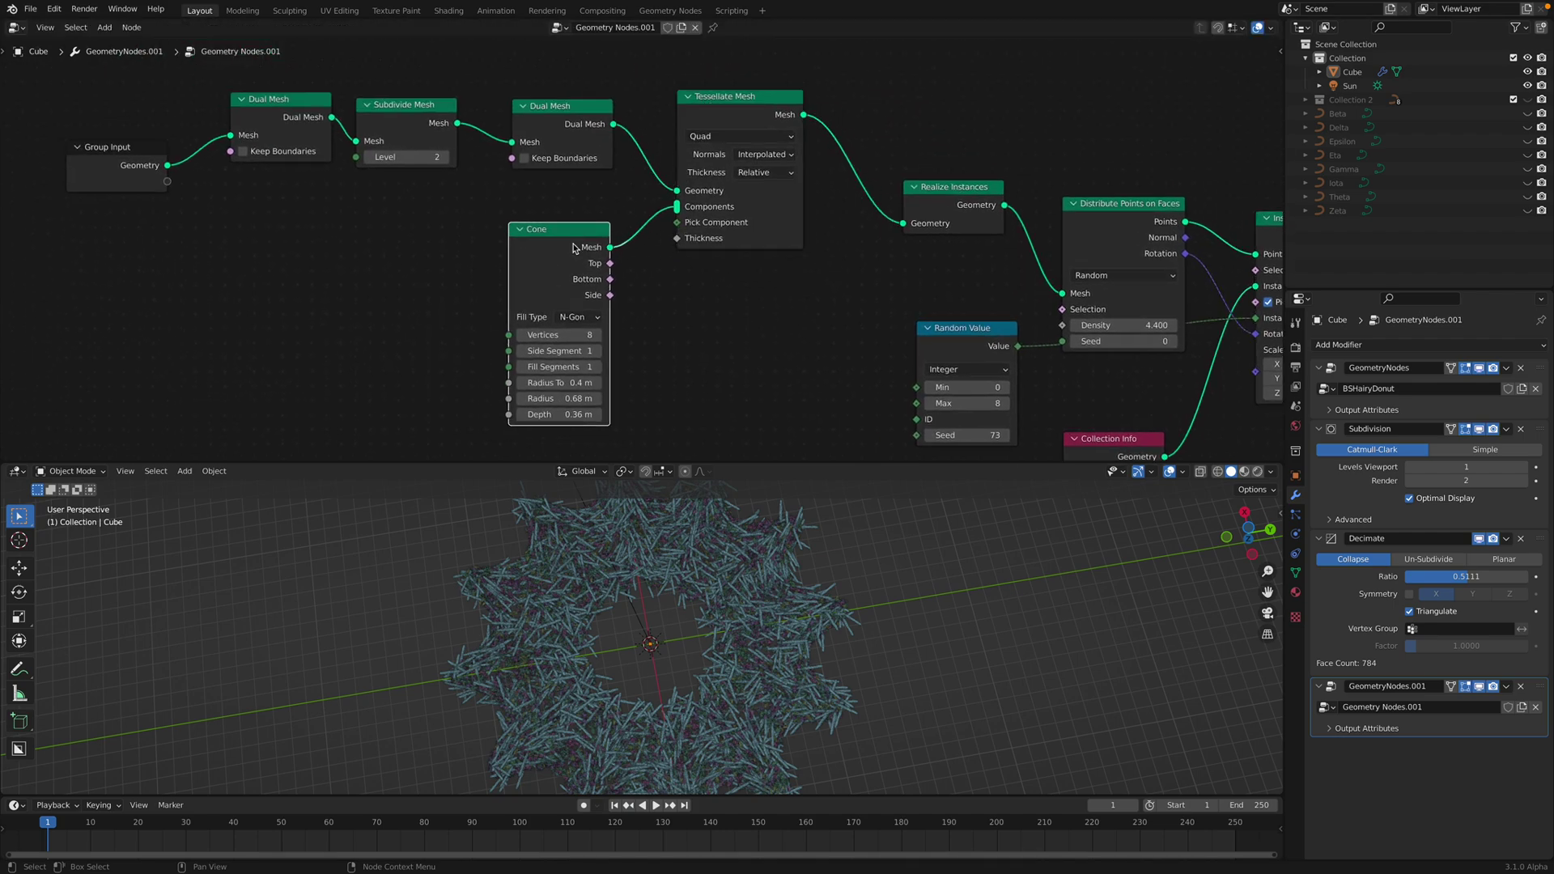
mouse_move(559, 383)
mouse_down()
mouse_move(615, 383)
mouse_move(579, 383)
mouse_move(569, 400)
mouse_up()
scroll(645, 371, down, 1)
Link the Tessellate Mesh output directly to Group Output to preview the tessellated cones.
middle_drag(645, 371, 565, 354)
middle_drag(707, 210, 570, 204)
scroll(570, 204, down, 1)
drag(550, 154, 1125, 174)
middle_drag(903, 608, 726, 623)
Set the Cone's top radius to 0.92 m, bottom radius to 0.78 m and depth to 1.2 m, and save the file.
middle_drag(495, 279, 521, 280)
scroll(389, 336, up, 1)
middle_drag(386, 340, 374, 318)
drag(356, 349, 426, 373)
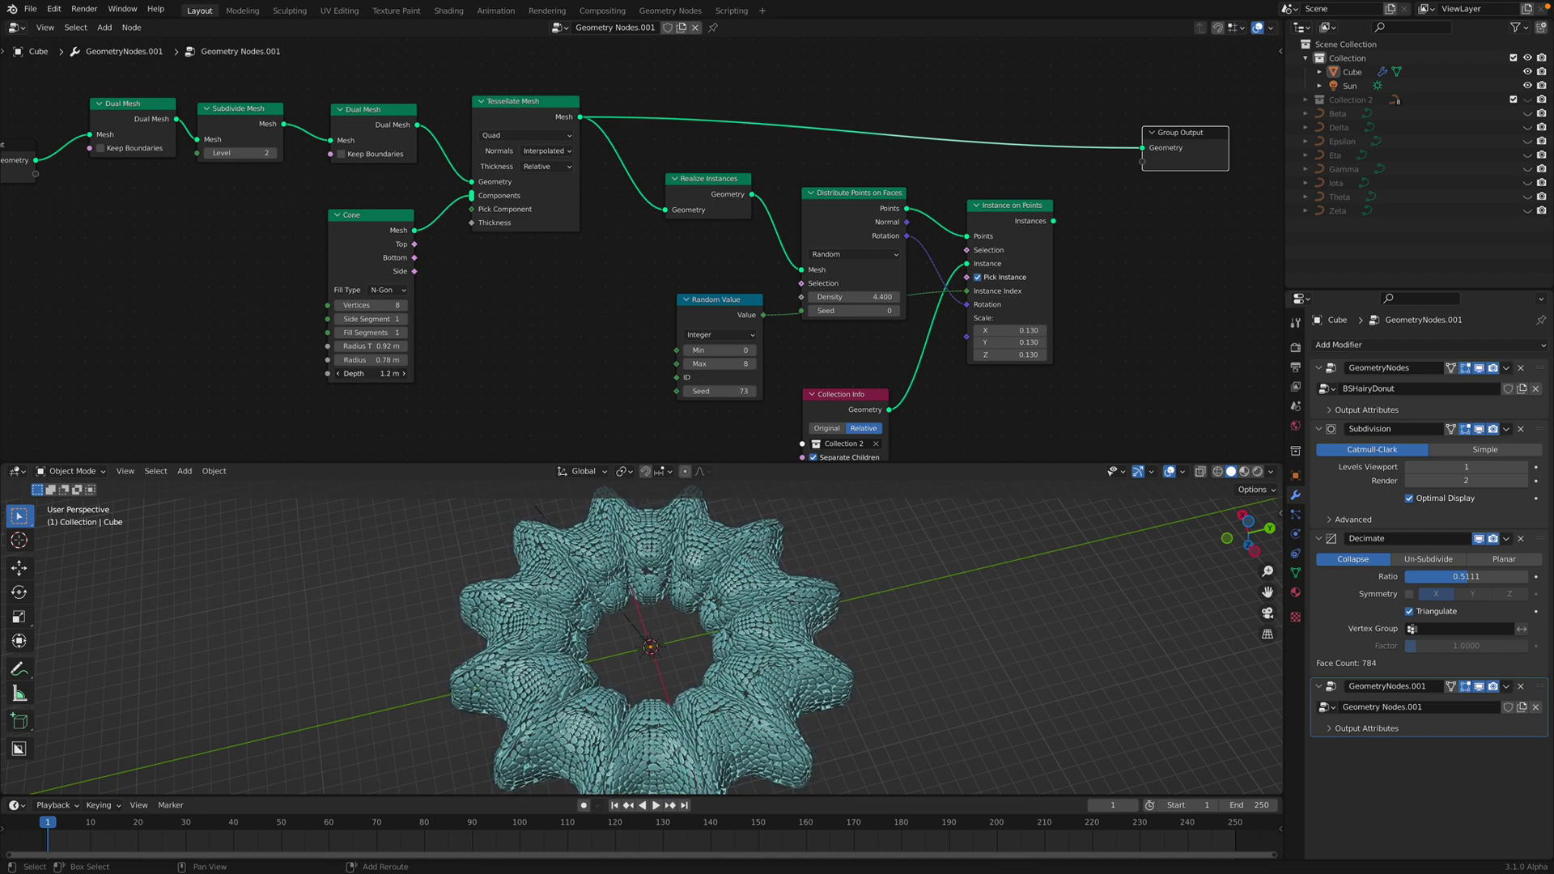
key(ctrl+s)
Set the Cone's top radius to 0.26 m for pointed scales, save the file and inspect the donut.
middle_drag(615, 599, 697, 606)
middle_drag(340, 323, 347, 312)
drag(364, 334, 316, 334)
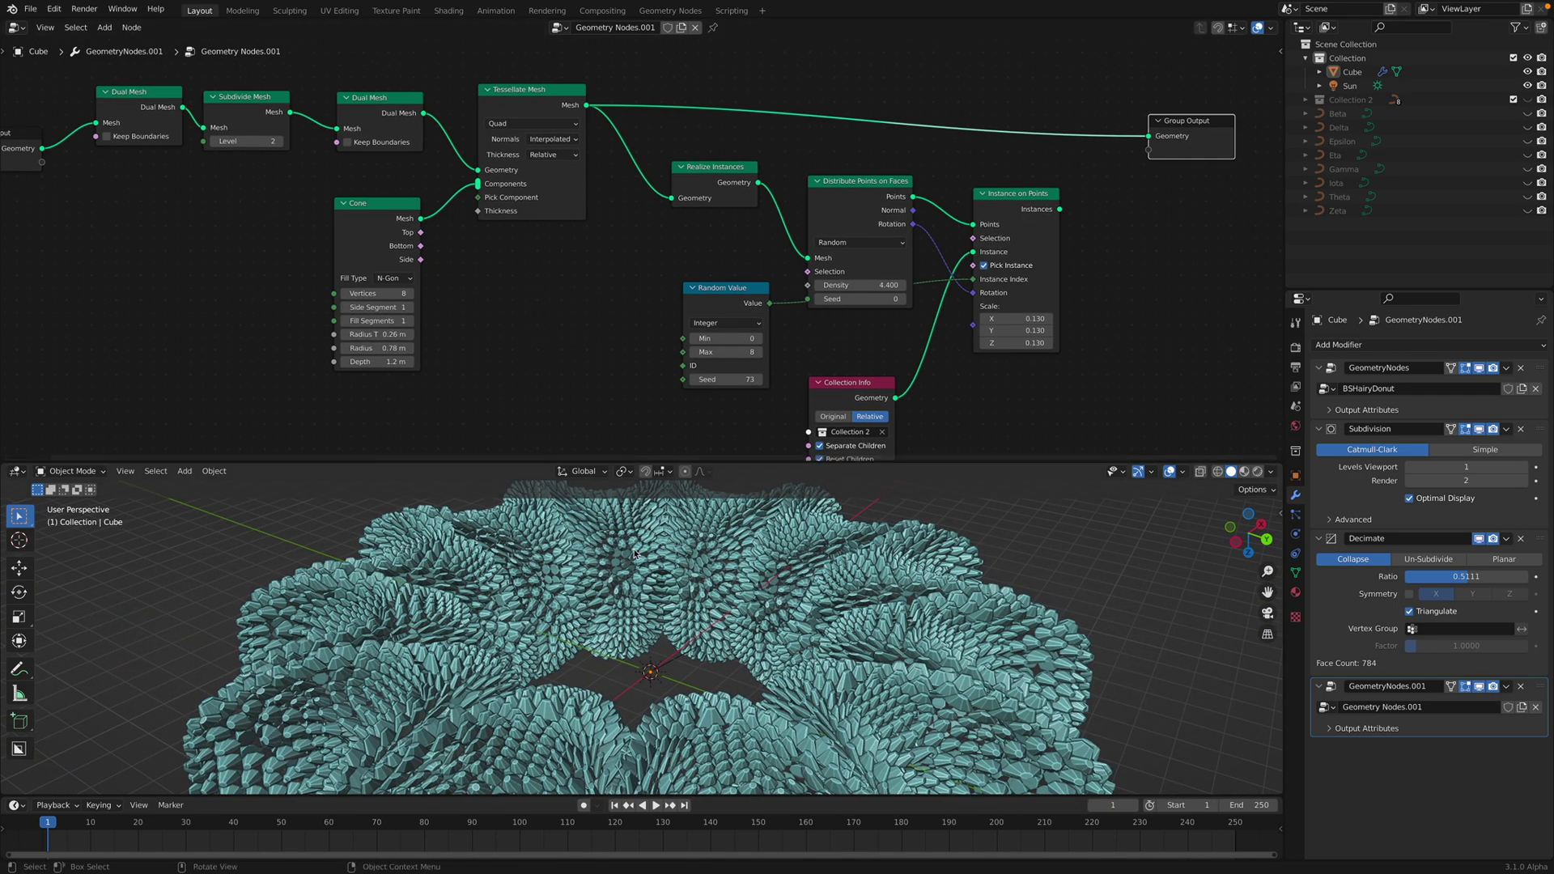
scroll(728, 624, down, 3)
key(ctrl+s)
middle_drag(749, 631, 751, 620)
middle_drag(736, 644, 748, 643)
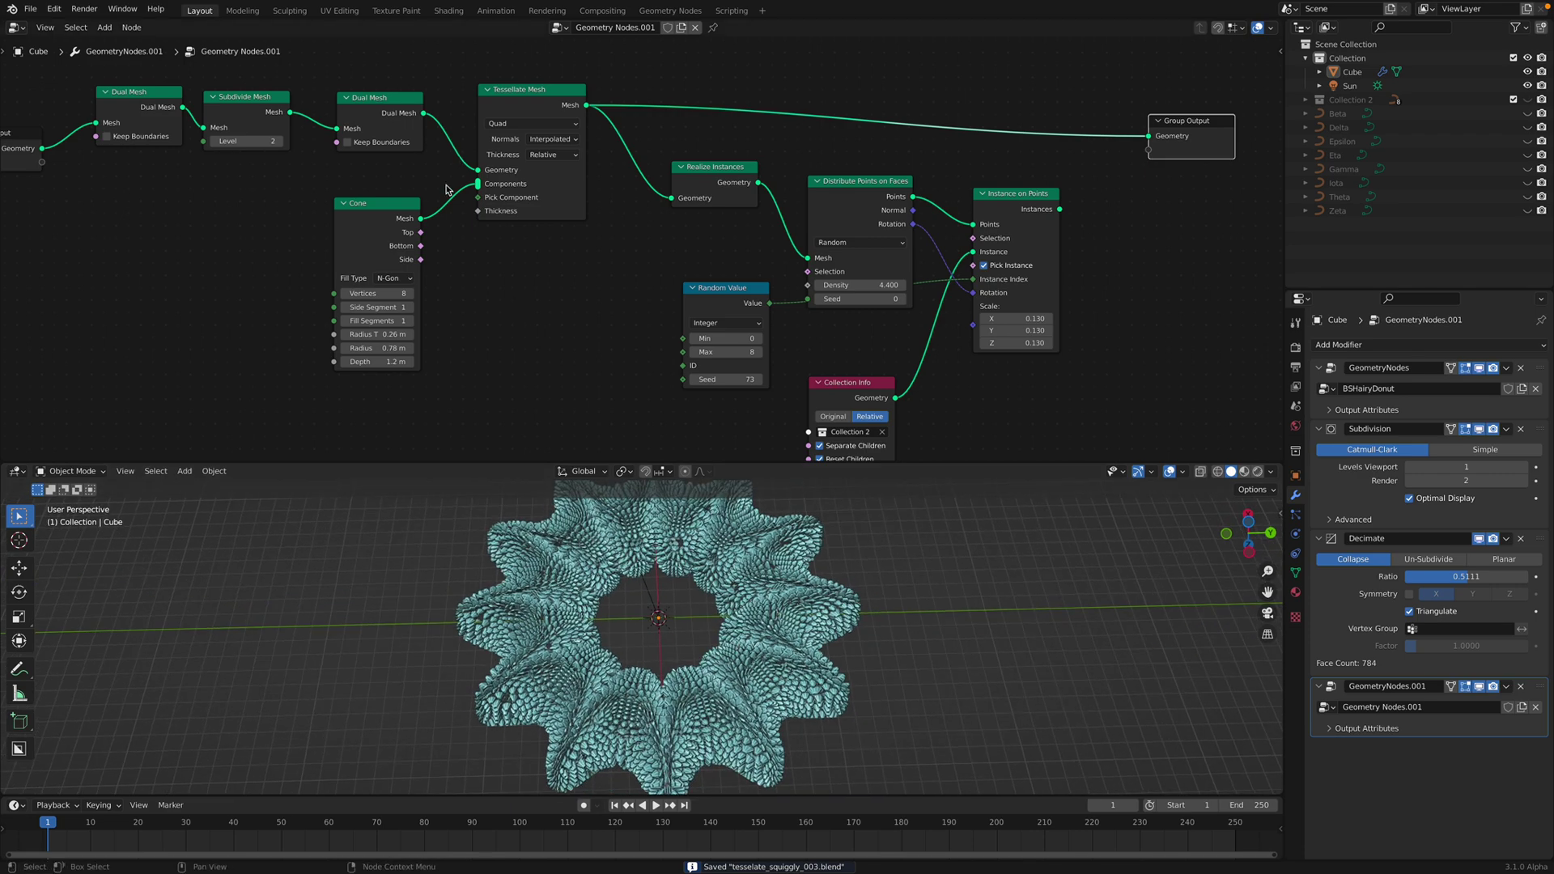
Reposition the Tessellate Mesh and Instance on Points nodes and link the Instances output to Group Output.
drag(516, 98, 540, 93)
middle_drag(783, 166, 661, 162)
drag(890, 190, 910, 189)
middle_drag(720, 406, 833, 382)
scroll(832, 383, down, 1)
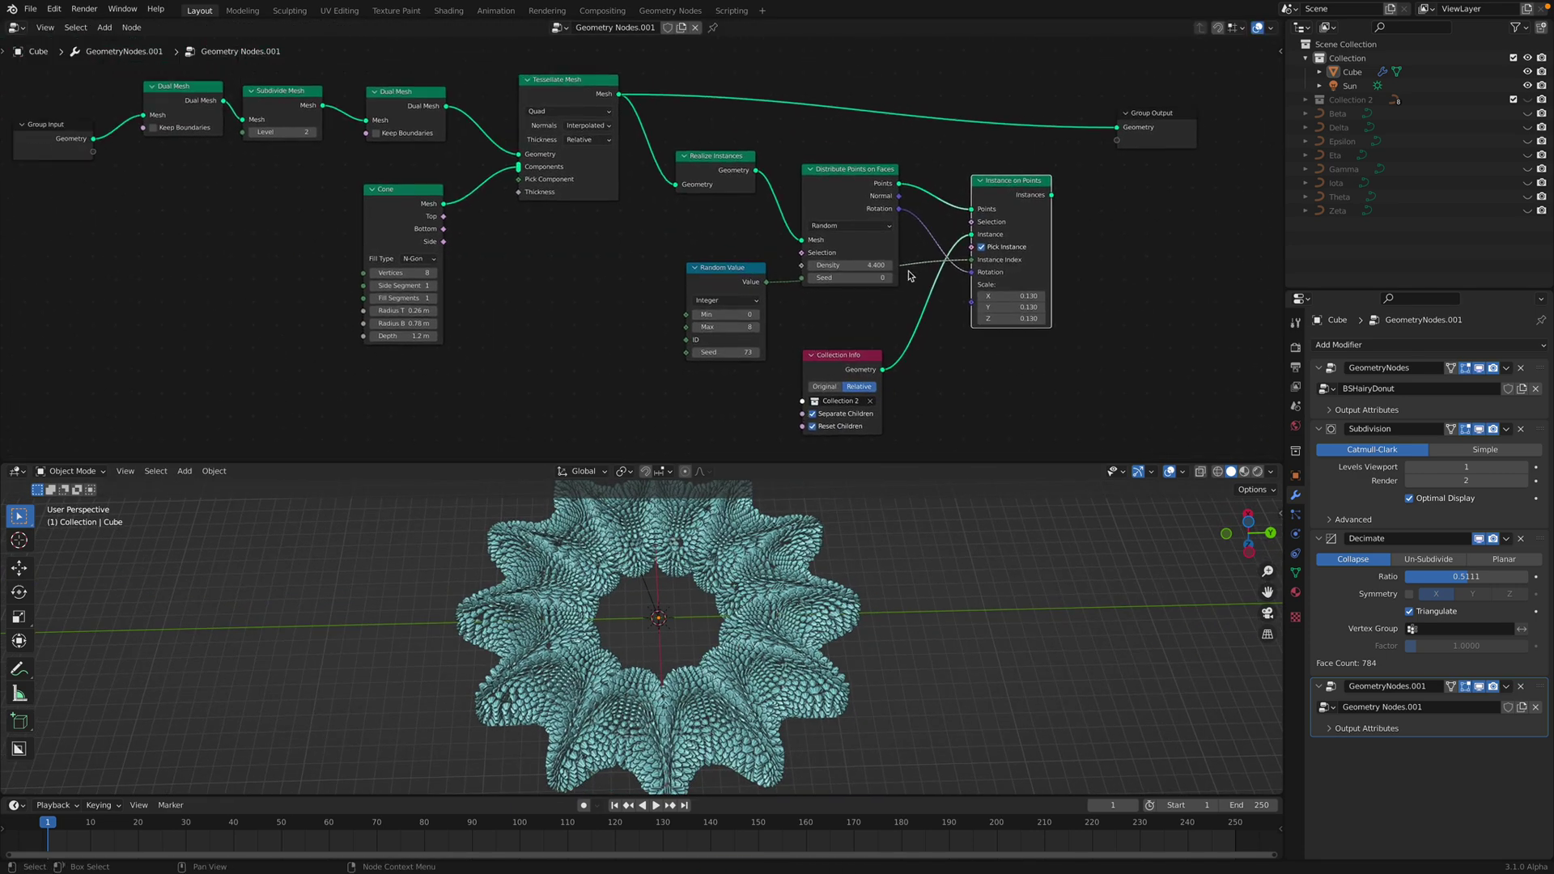
drag(1051, 195, 1117, 127)
middle_drag(733, 314, 718, 315)
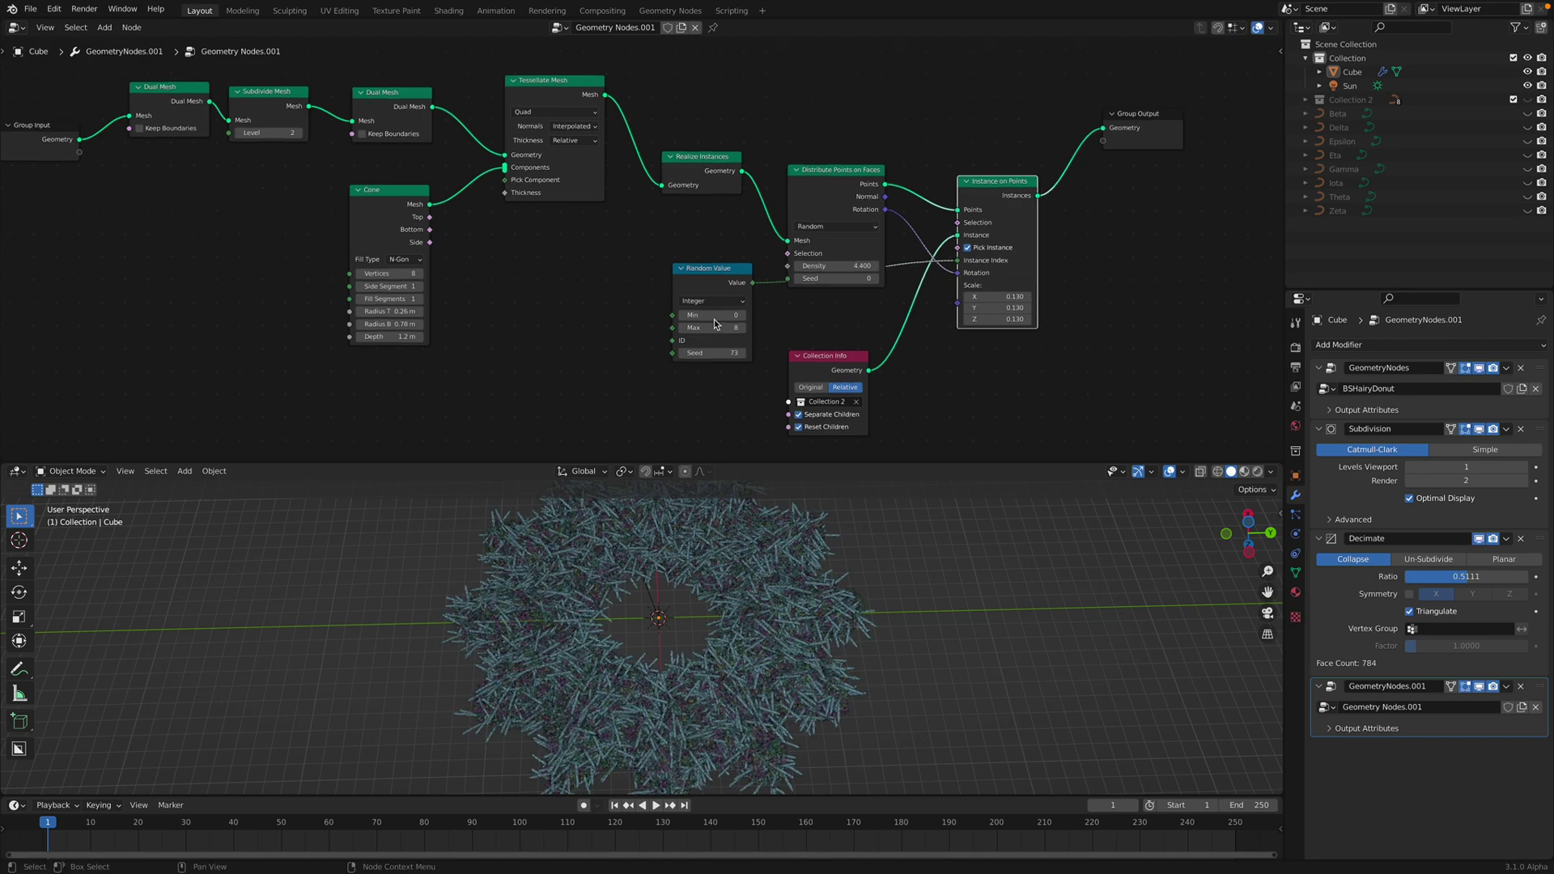
Tidy the Cone, Tessellate Mesh, Realize Instances and Distribute Points on Faces nodes and save the file.
mouse_move(414, 213)
mouse_down()
mouse_move(384, 210)
mouse_move(406, 192)
mouse_up()
key(ctrl+s)
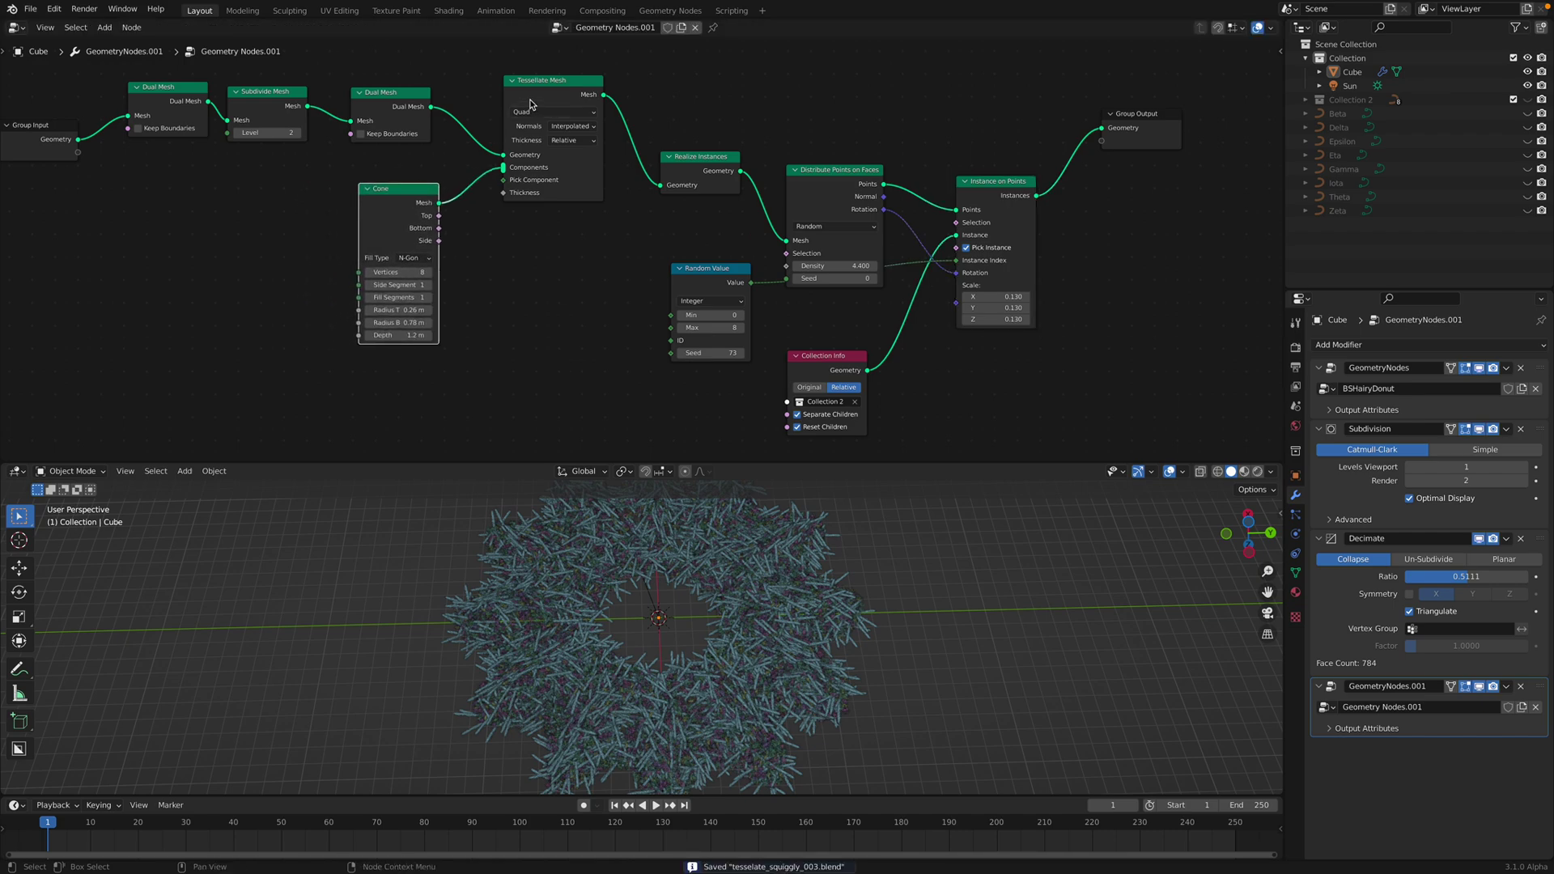
drag(581, 88, 562, 93)
middle_drag(536, 102, 580, 106)
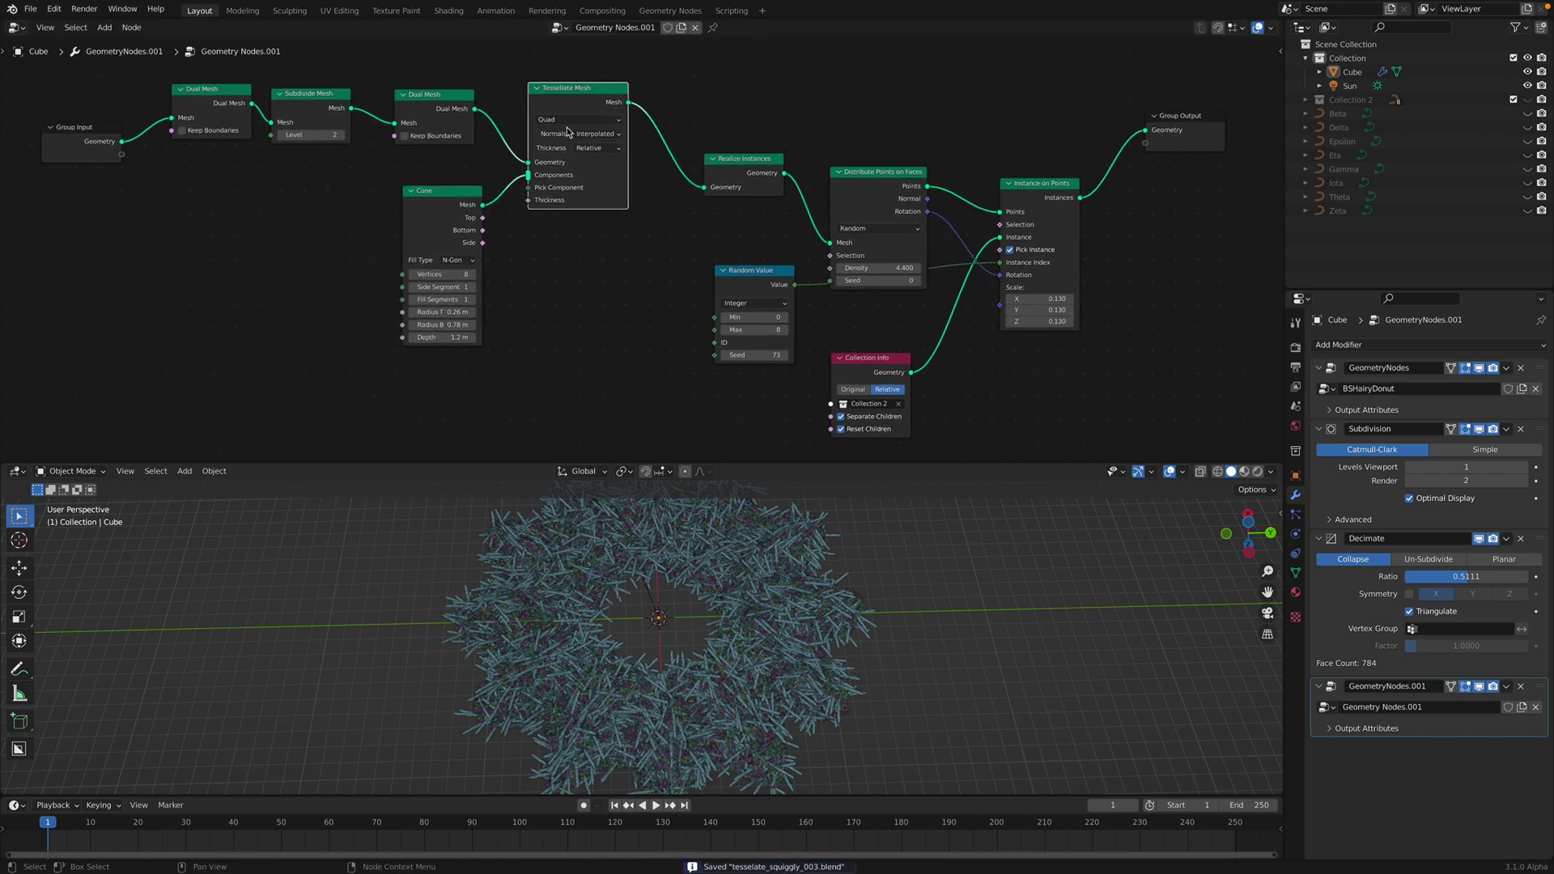
drag(723, 167, 711, 160)
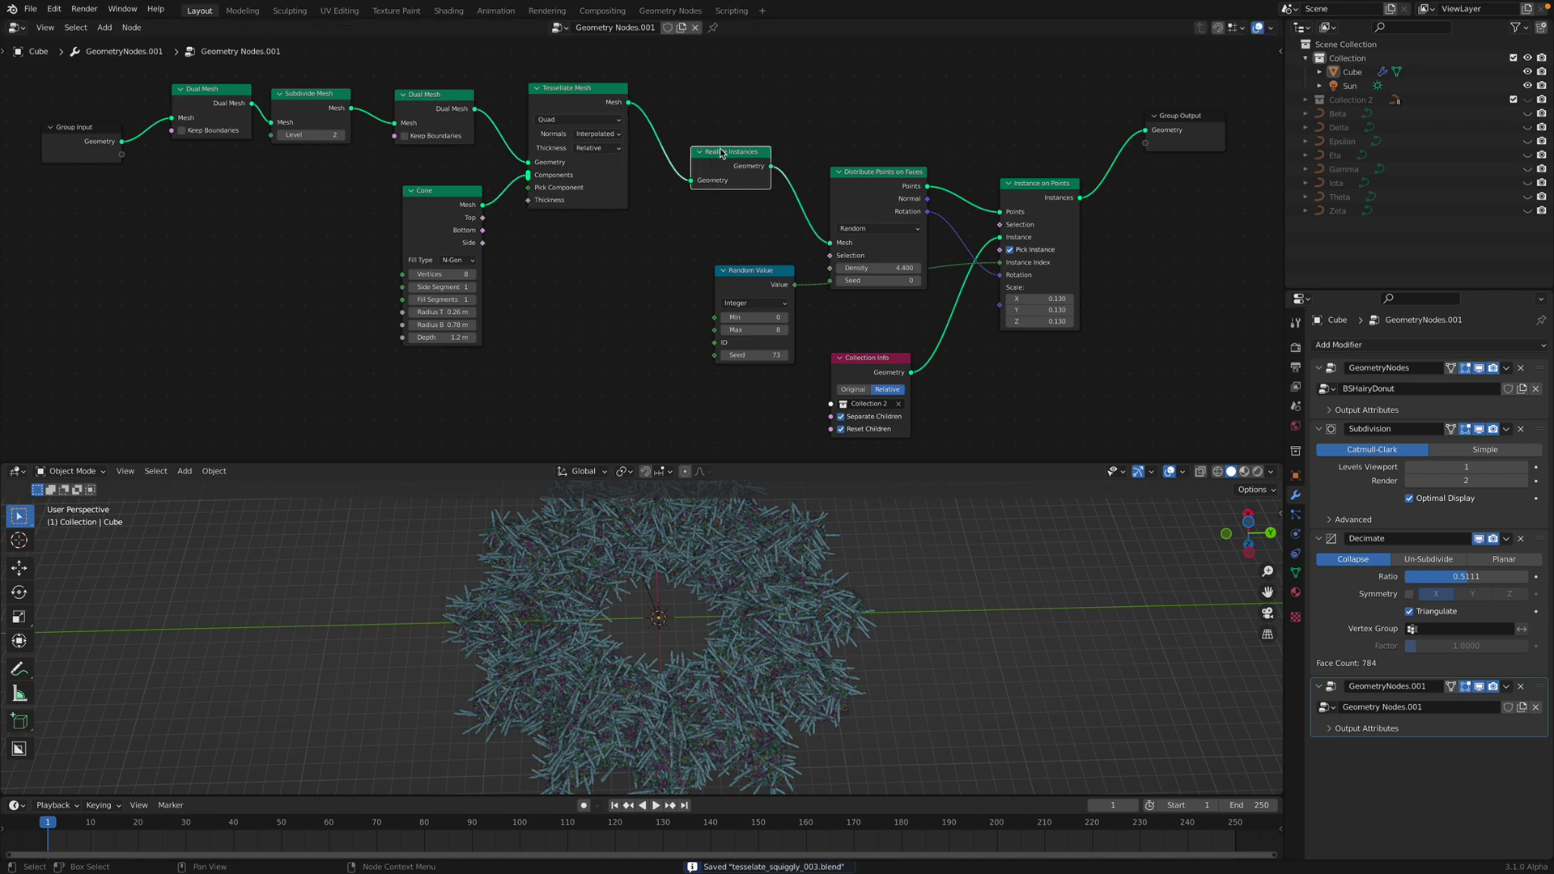
drag(863, 195, 863, 121)
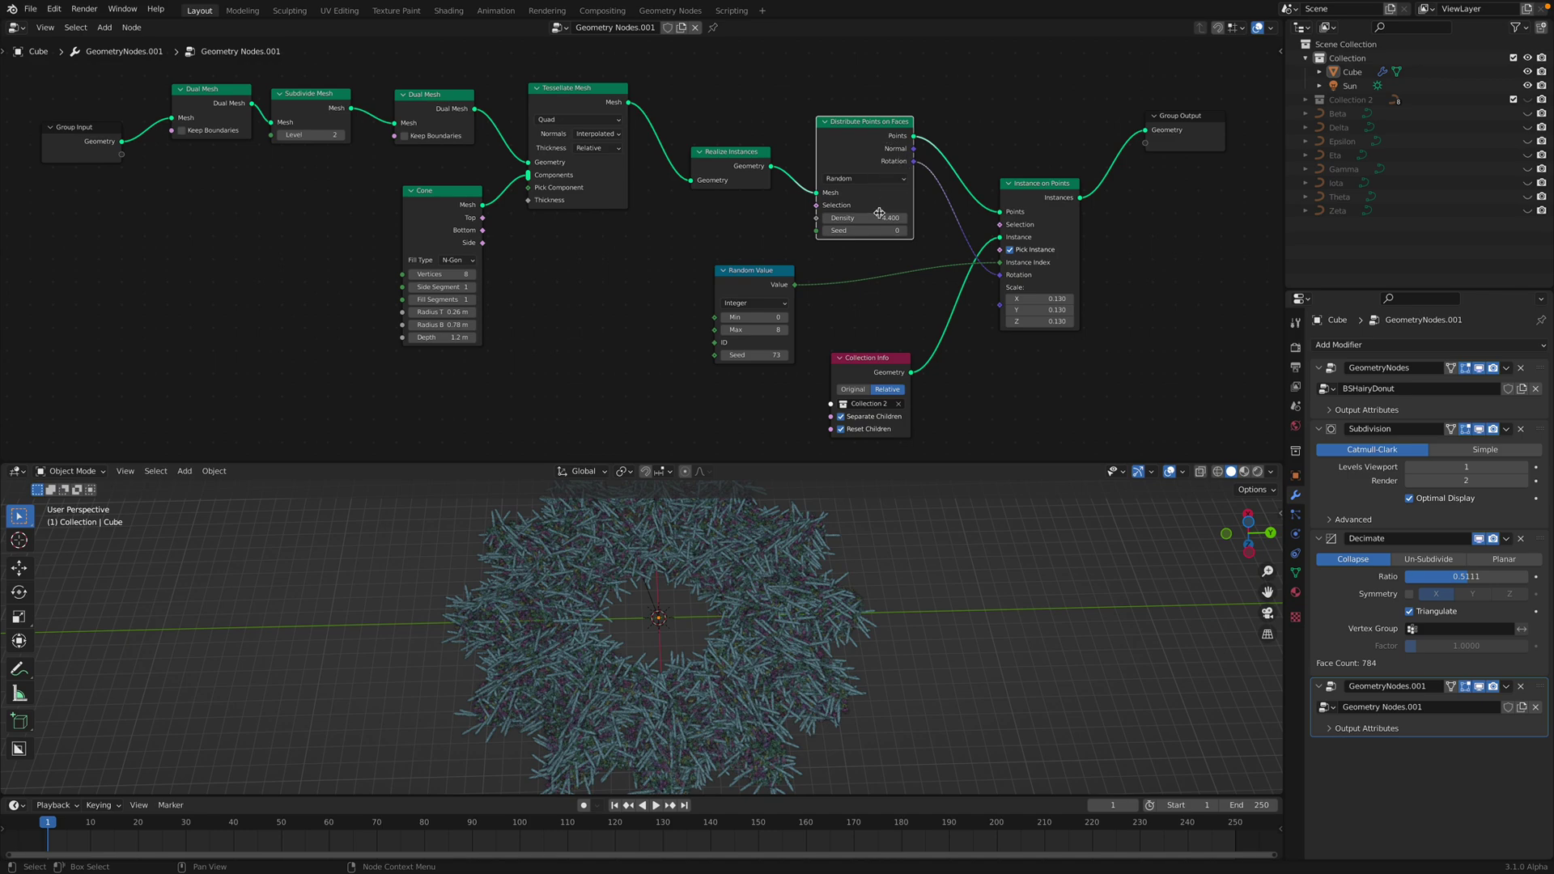
Set the Distribute Points on Faces seed to 146 and save the file.
drag(870, 231, 900, 231)
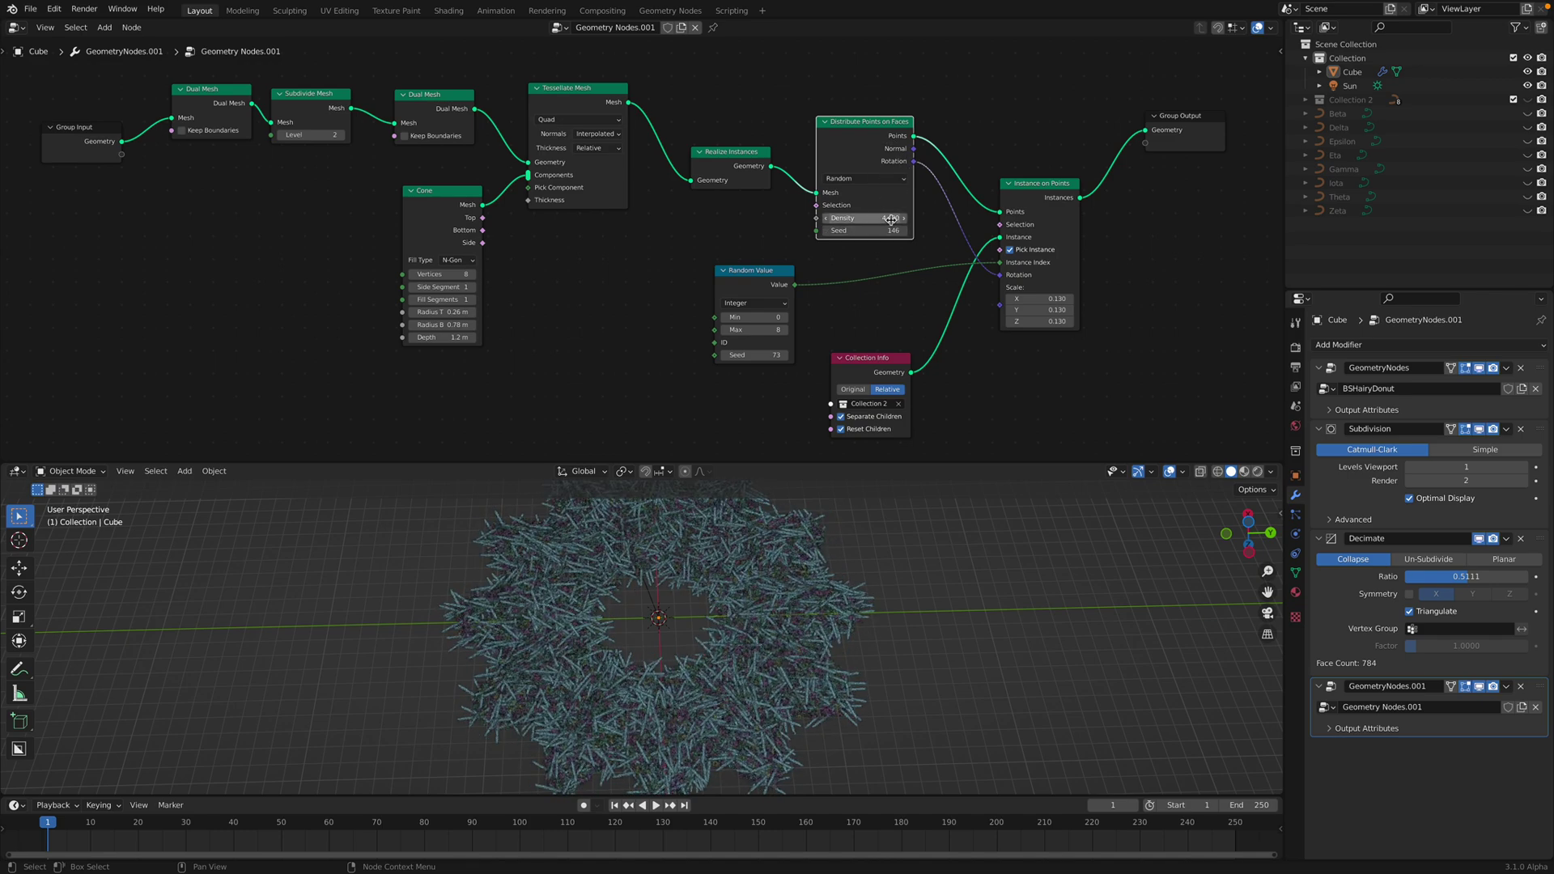
key(ctrl+s)
Duplicate the Instance on Points, Random Value and Collection Info nodes and place the copies above the main node chain.
scroll(820, 227, down, 3)
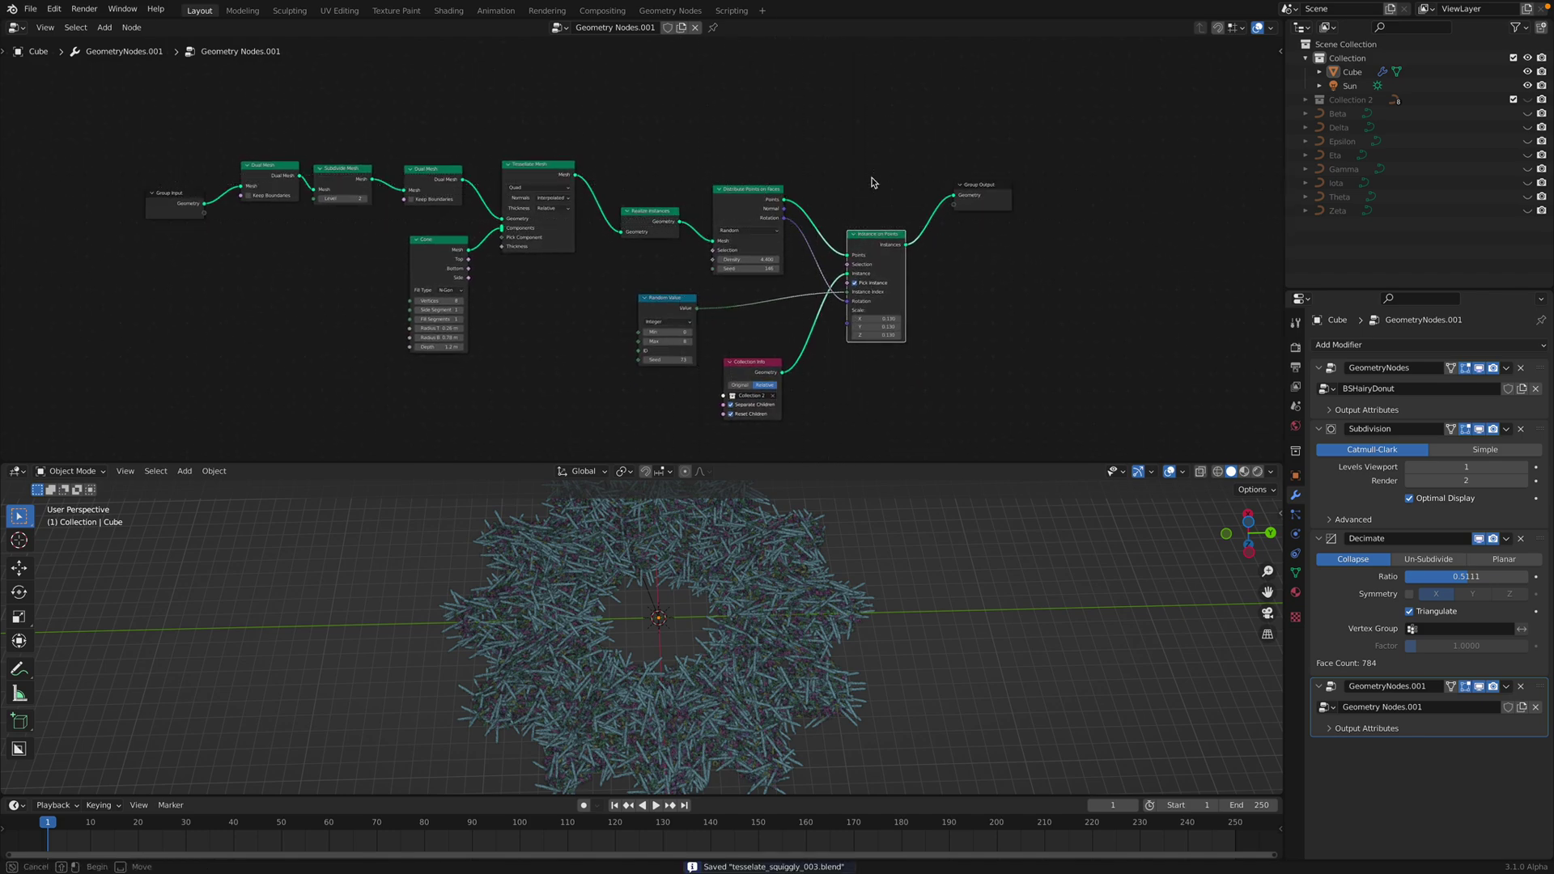
shift+click(678, 309)
shift+click(748, 364)
middle_drag(847, 306, 839, 374)
key(shift+d)
click(795, 125)
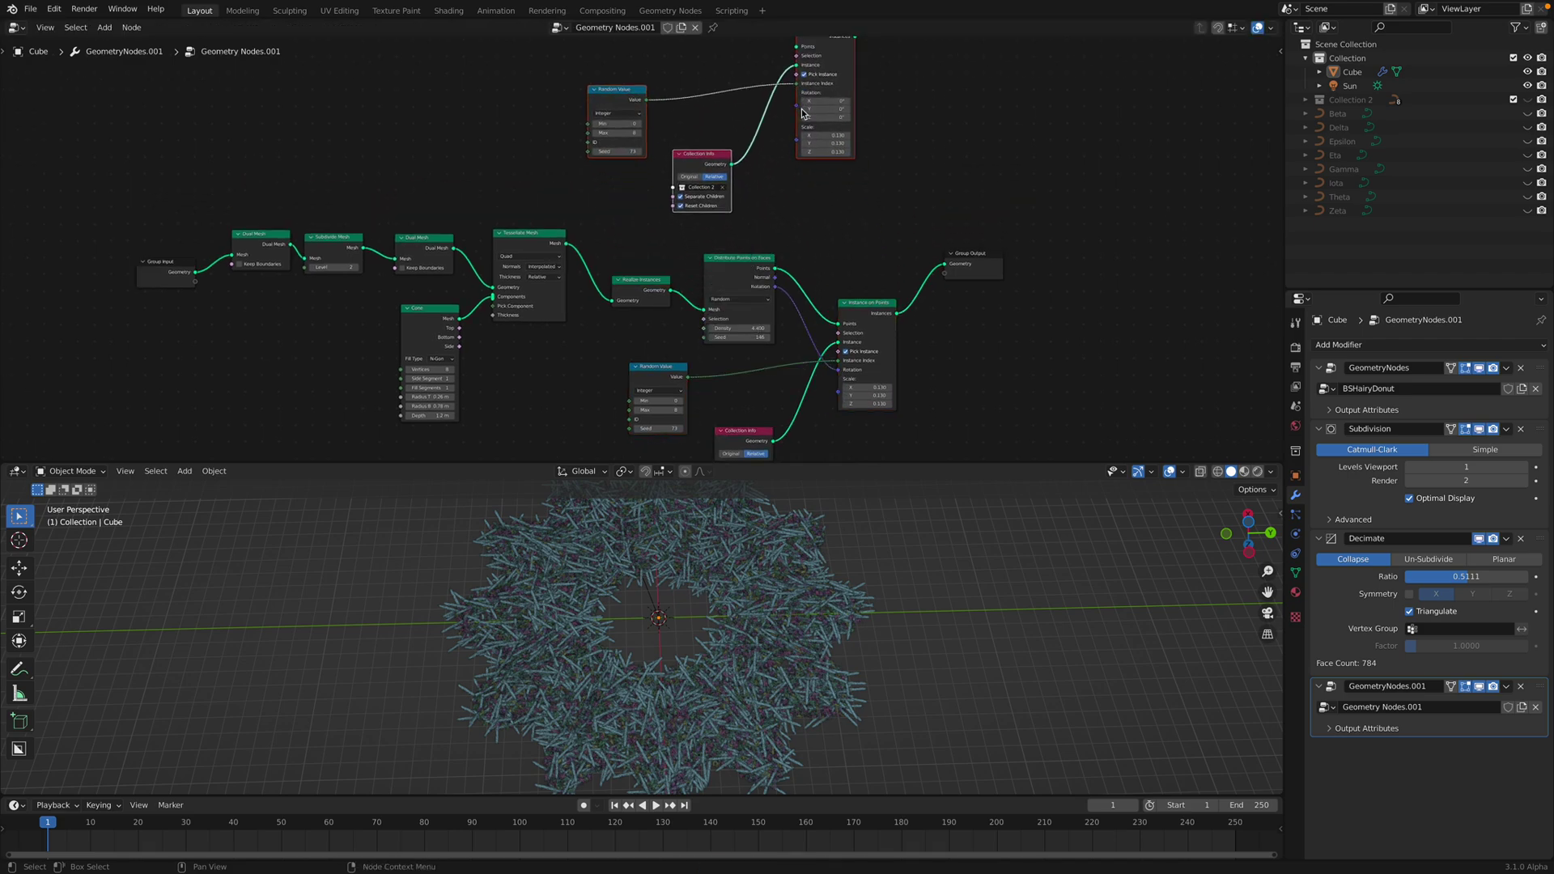
scroll(793, 130, down, 1)
drag(703, 180, 719, 170)
click(601, 68)
Replace the duplicated Instance on Points node with a new Tessellate Mesh node.
middle_drag(478, 266, 468, 279)
drag(458, 280, 722, 85)
click(531, 100)
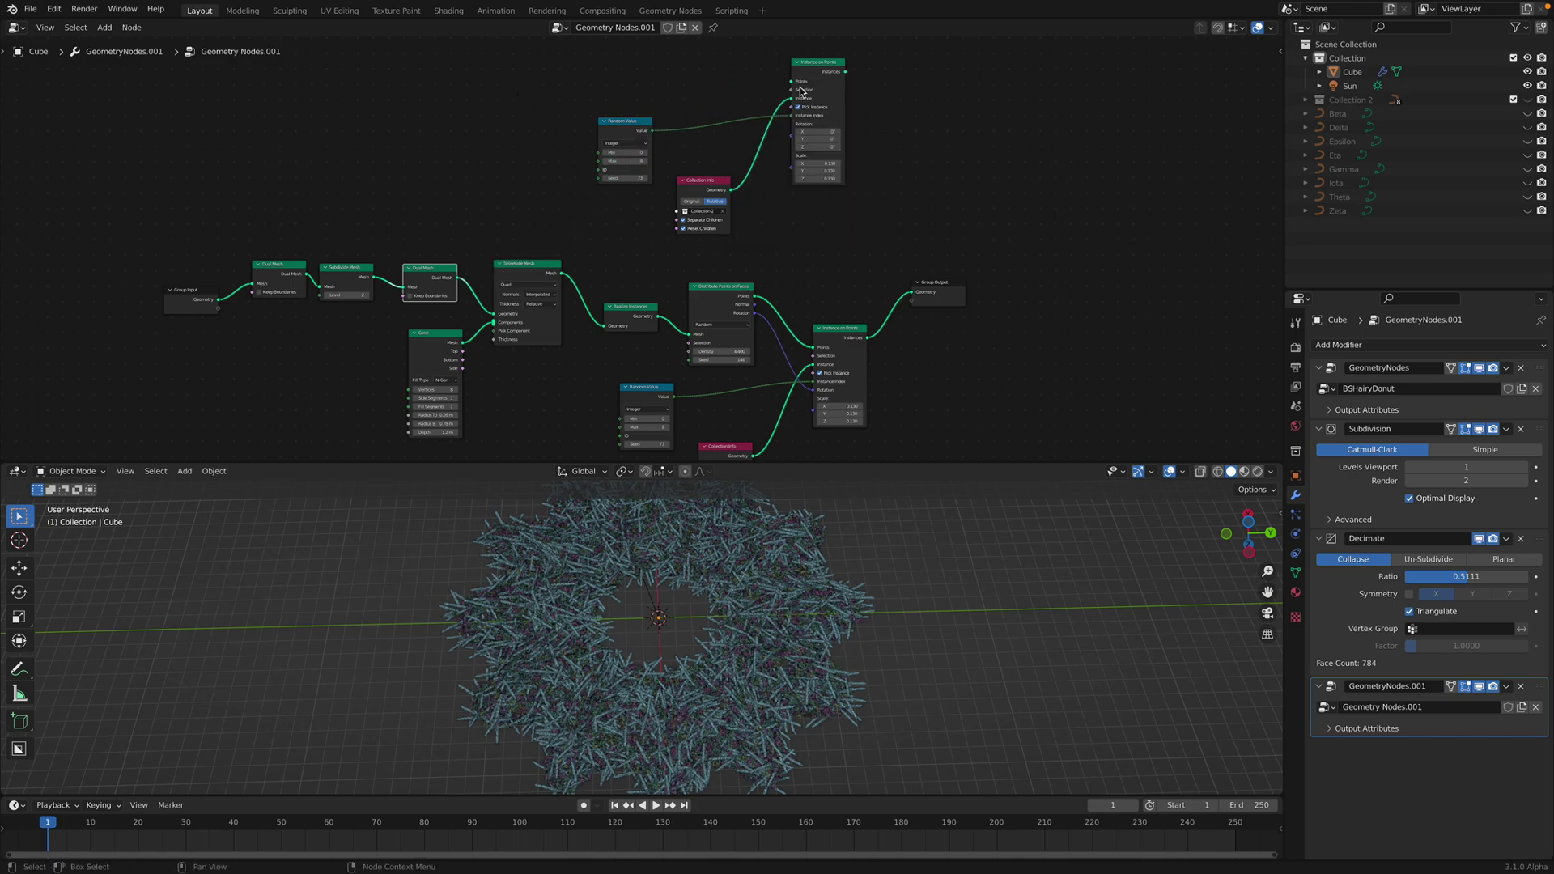
click(809, 66)
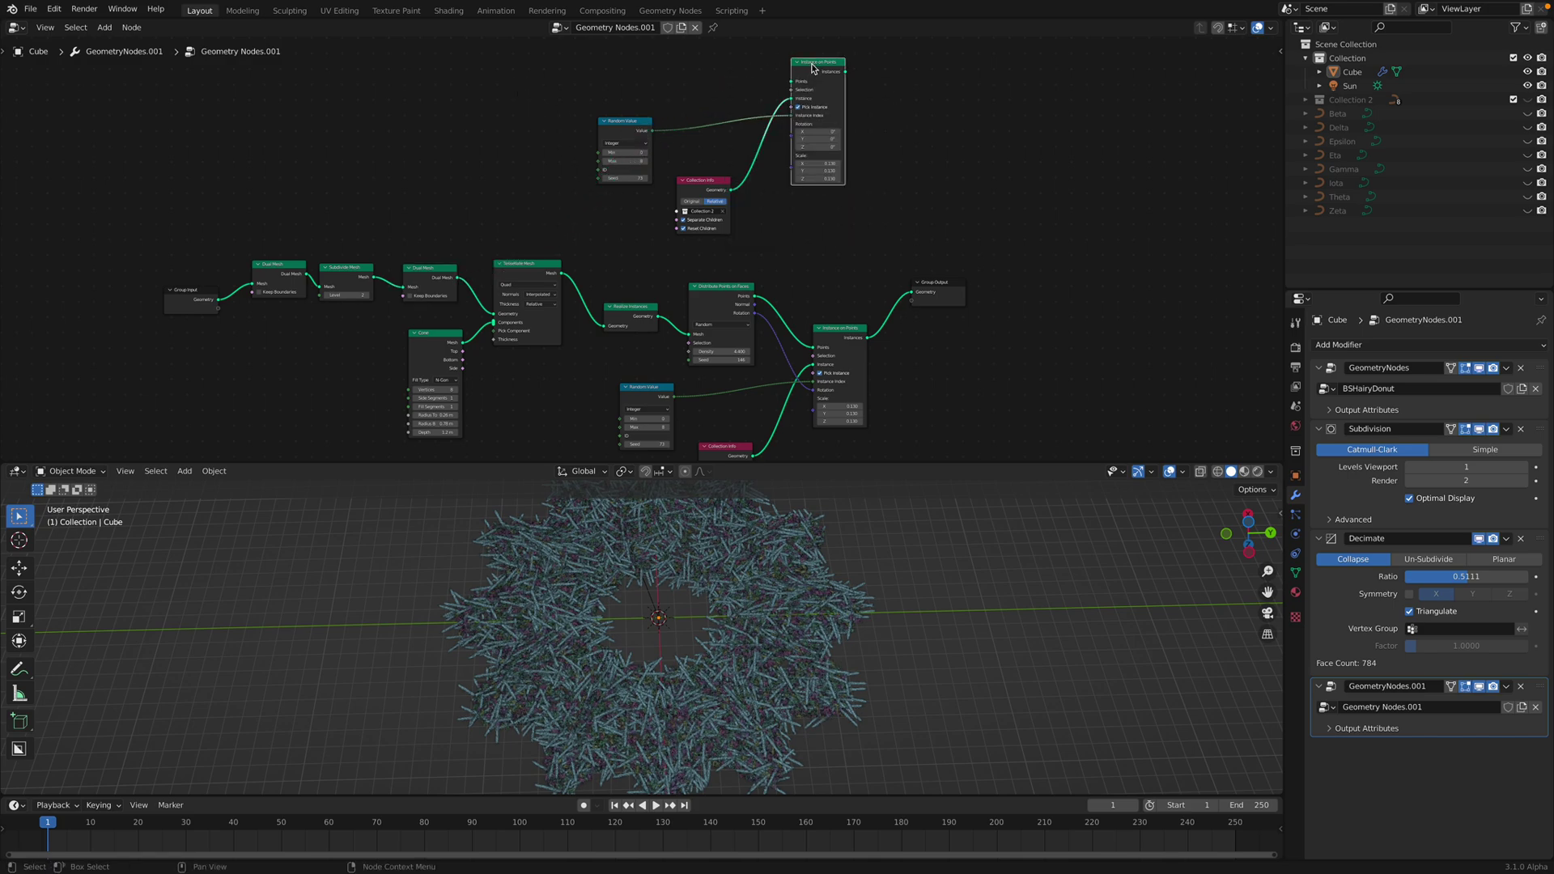
key(x)
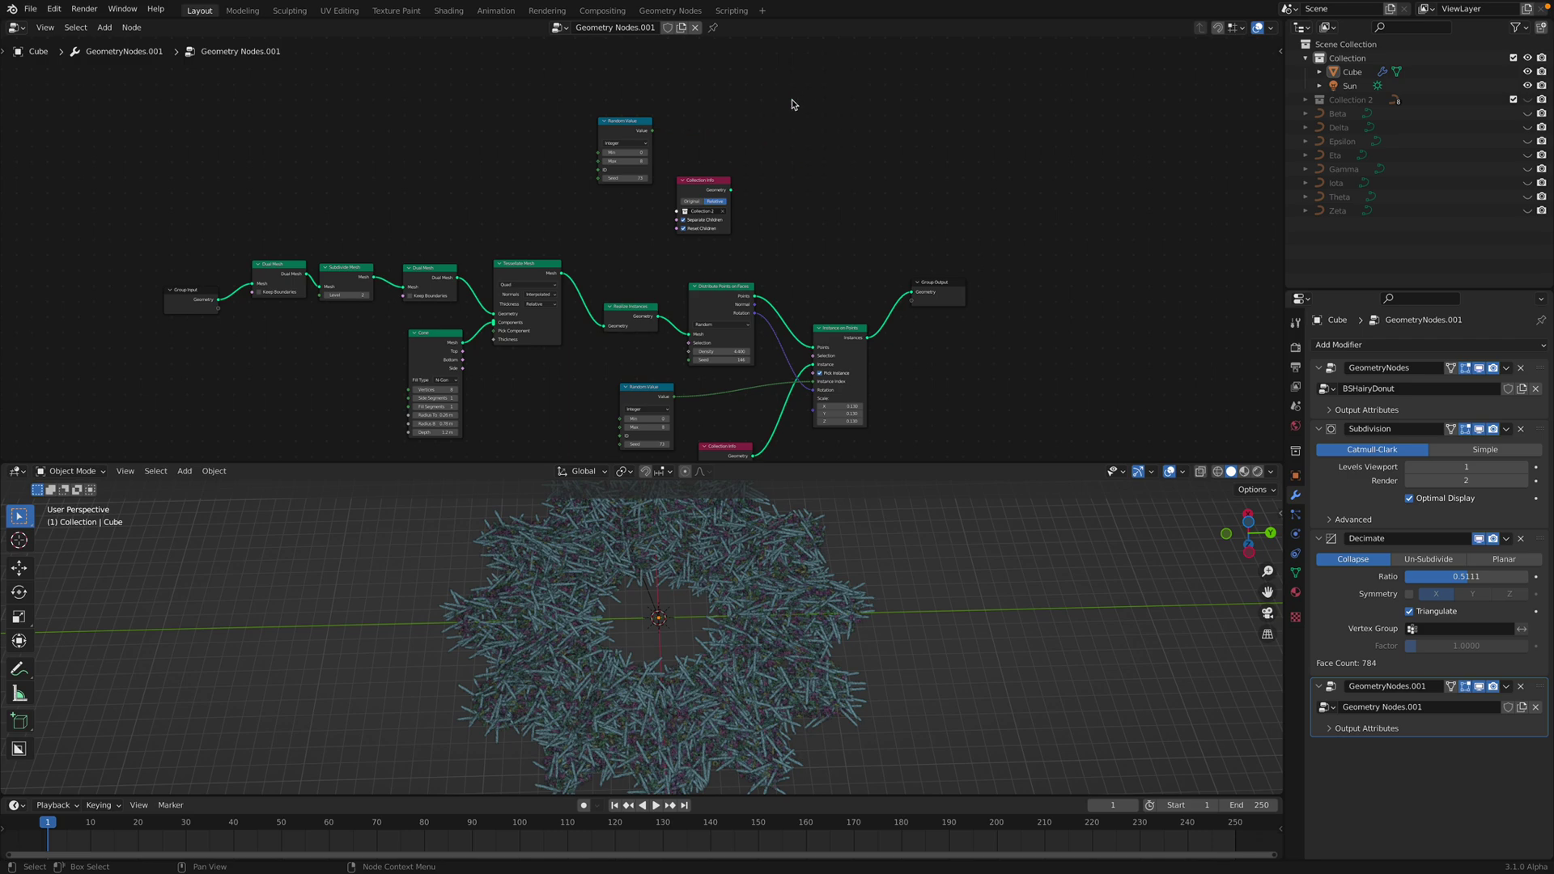
key(shift+a)
text(tess)
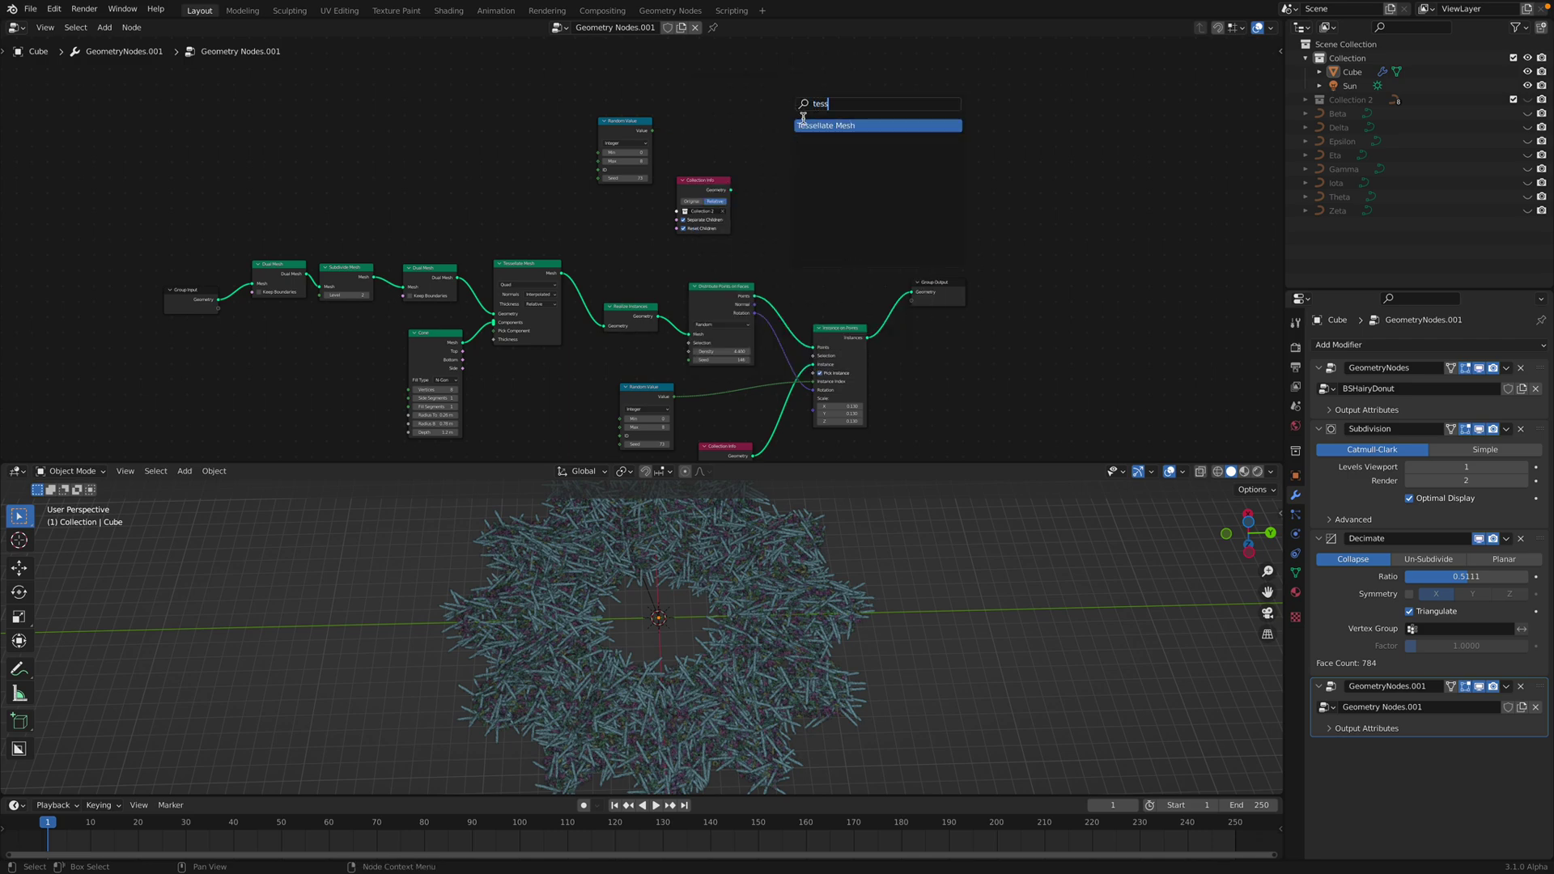
key(Return)
click(799, 113)
scroll(777, 174, up, 1)
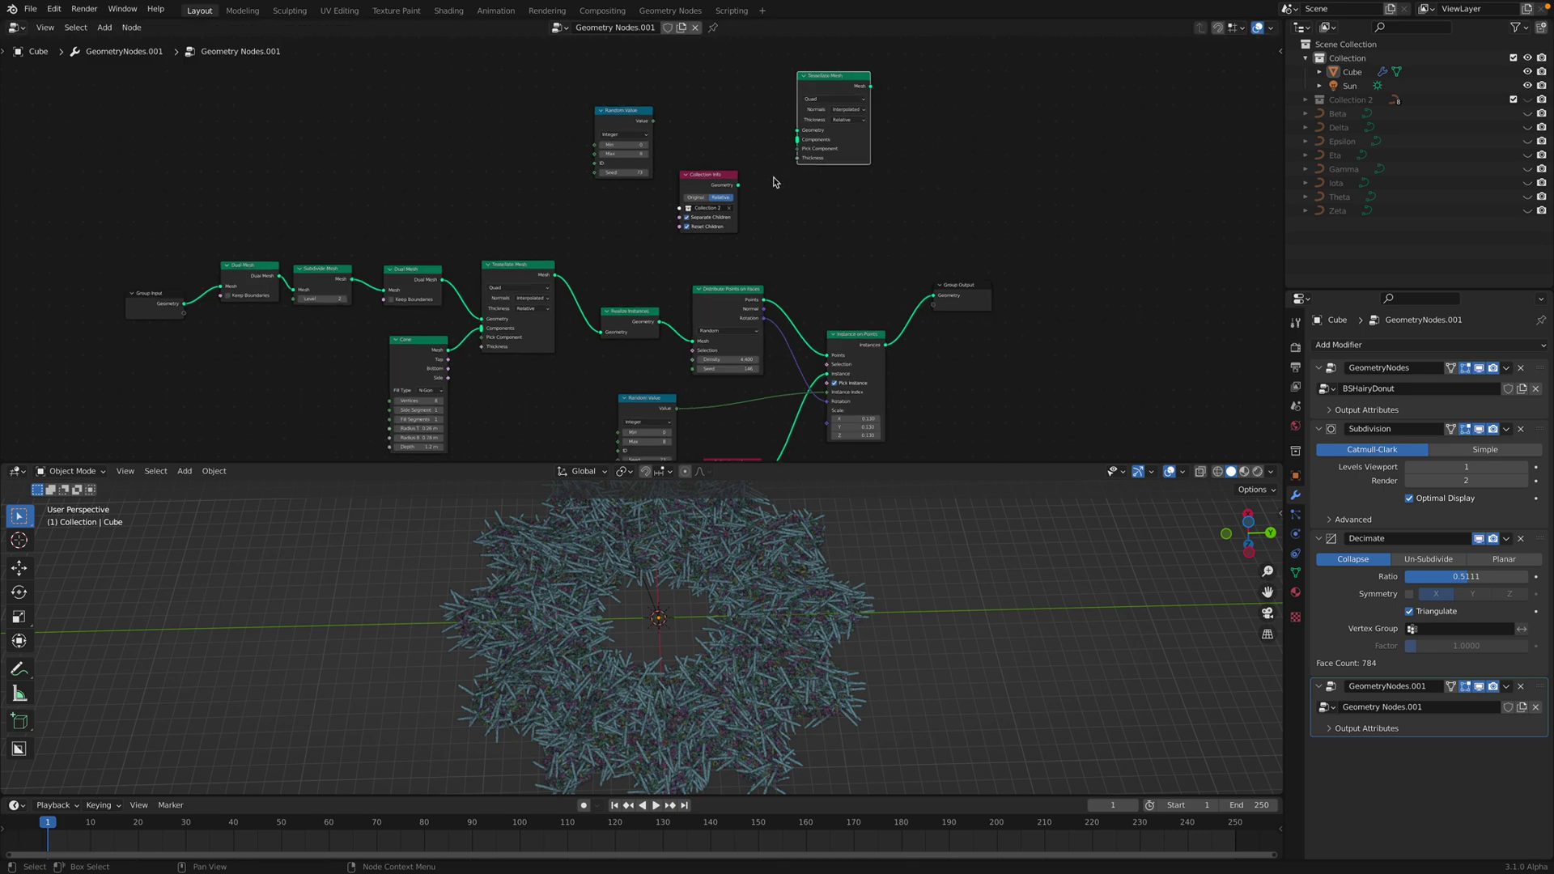
Link the last Dual Mesh and the copied Collection Info through the new Tessellate Mesh's Geometry and Components inputs to Group Output.
click(617, 113)
drag(441, 281, 797, 131)
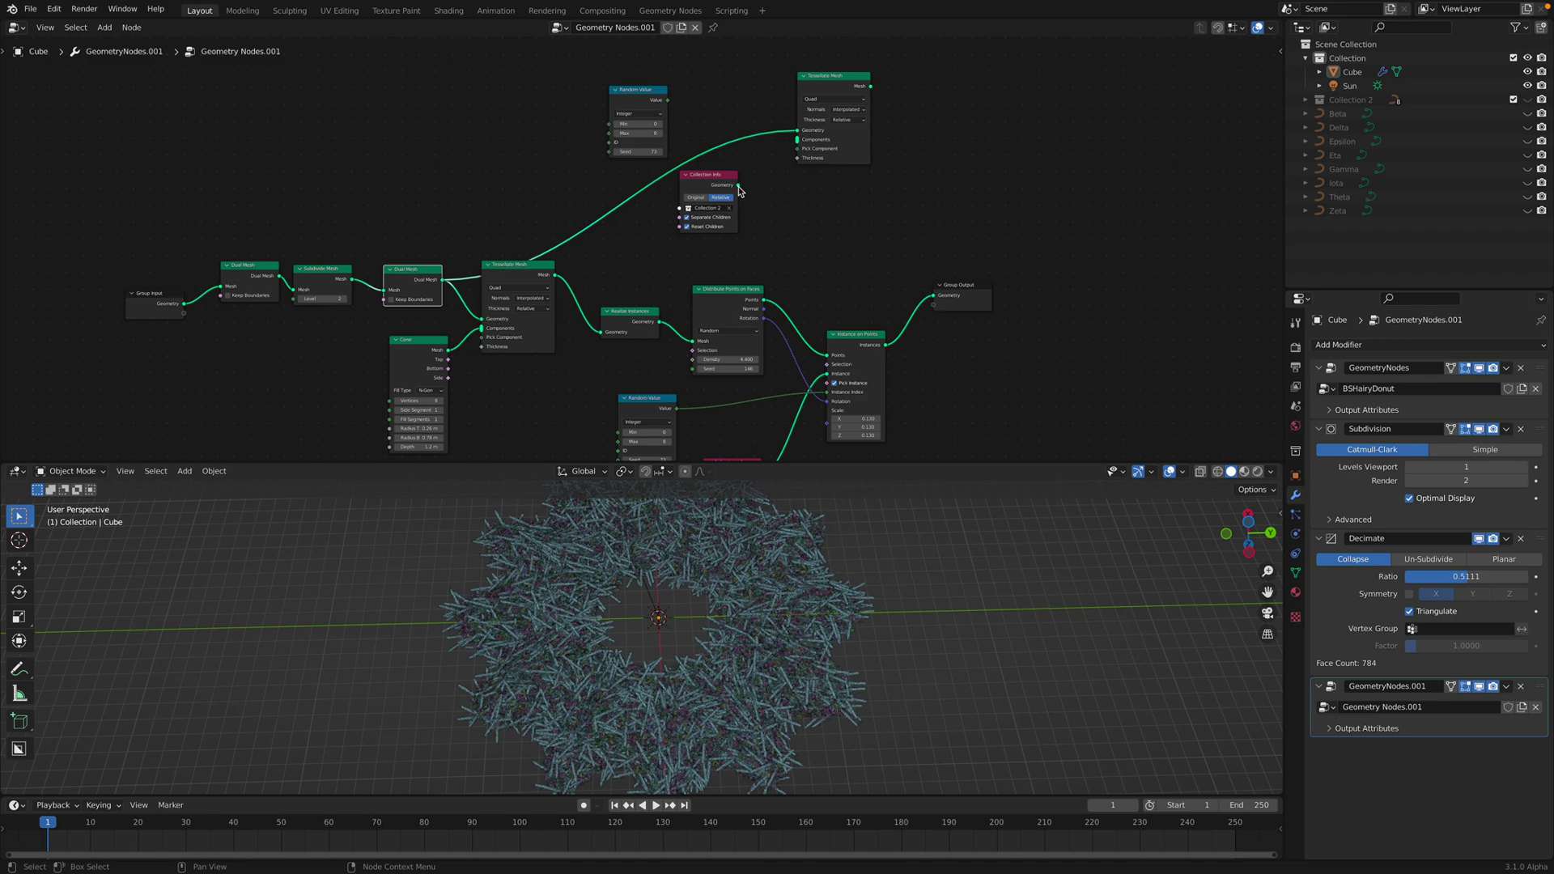
drag(738, 185, 801, 140)
drag(870, 86, 935, 296)
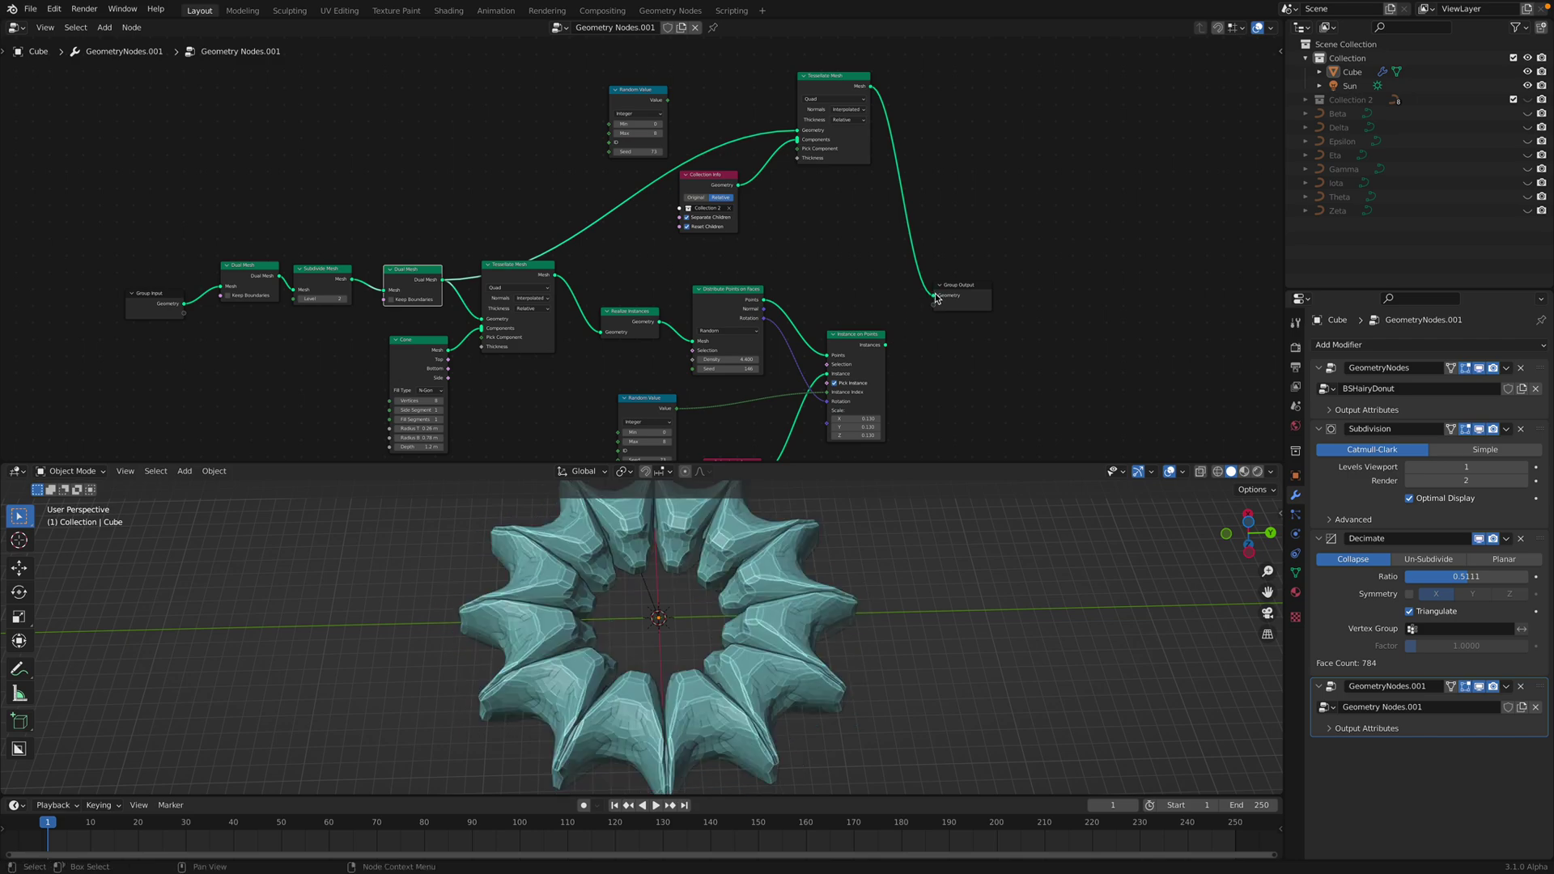
drag(917, 462, 918, 357)
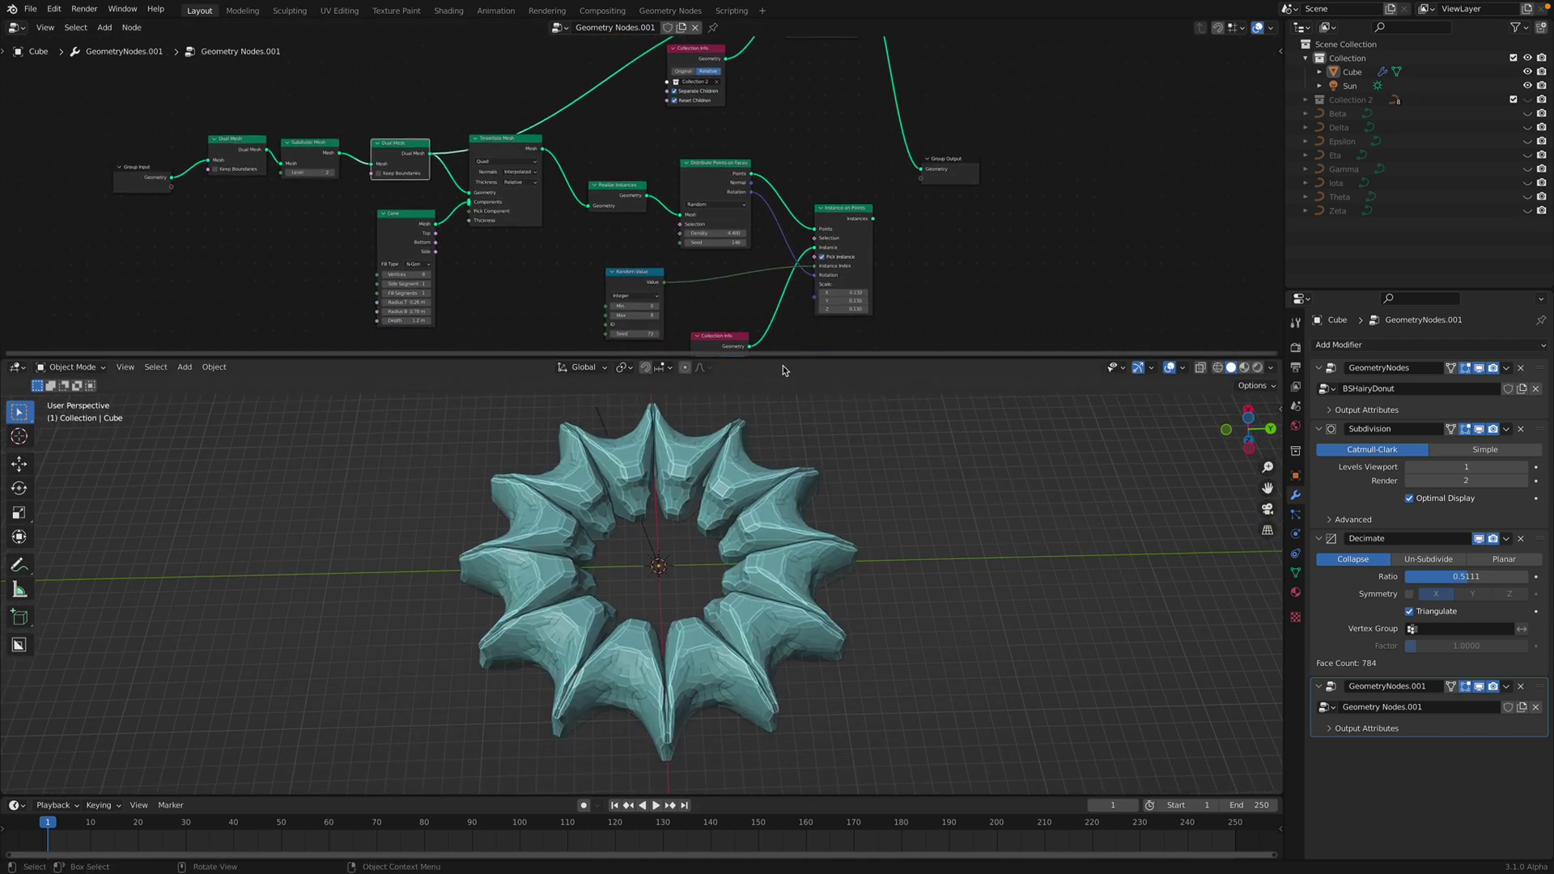
drag(784, 358, 790, 468)
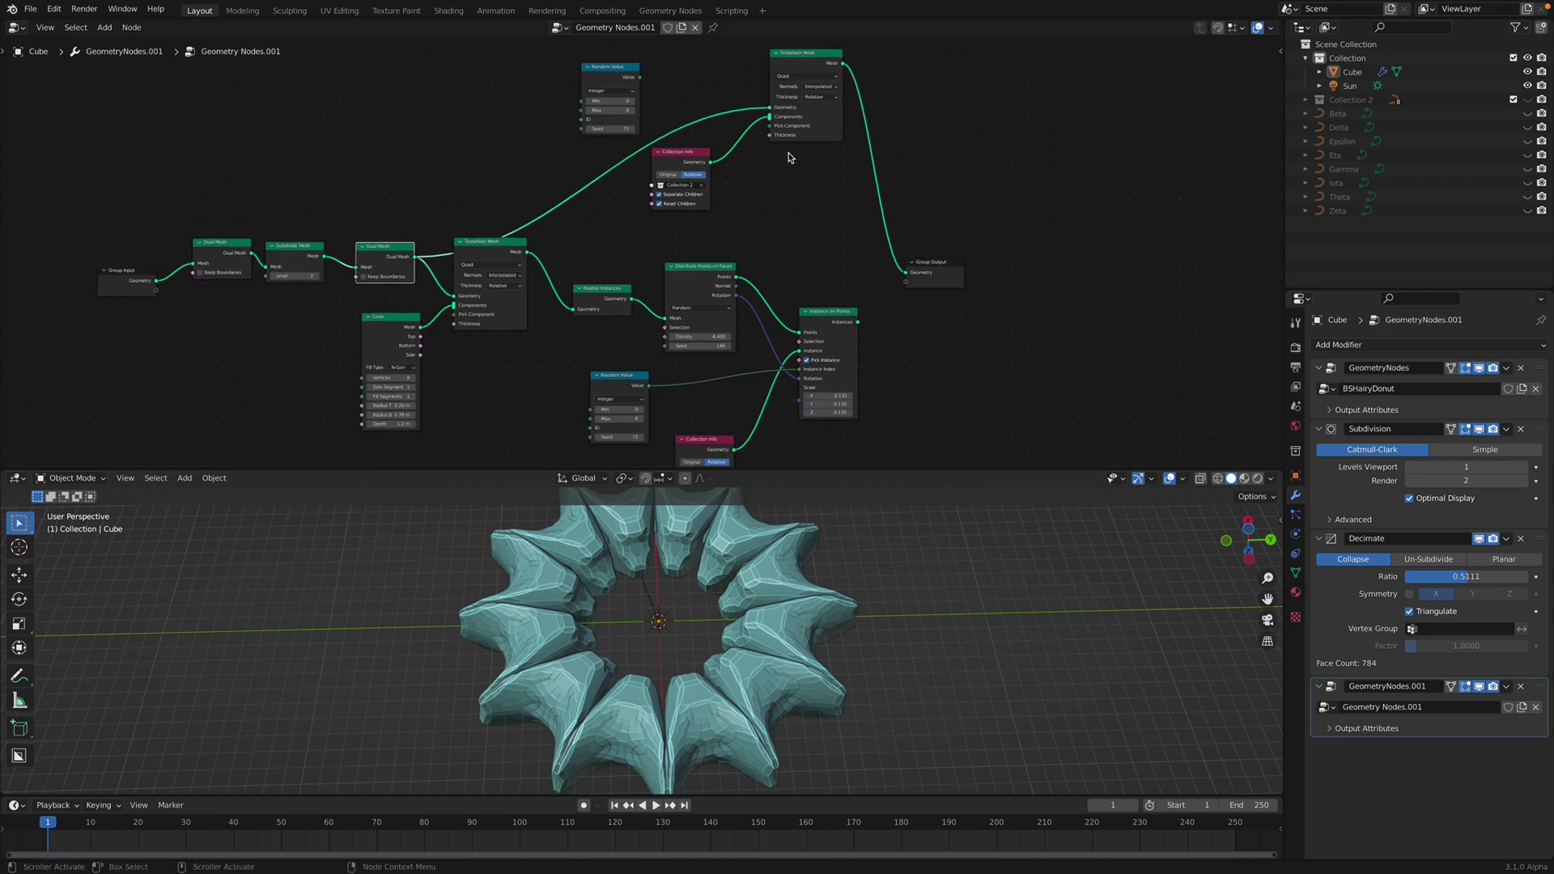
Reposition the Group Output, copied Collection Info and new Tessellate Mesh nodes.
middle_drag(740, 159, 741, 215)
scroll(741, 215, up, 2)
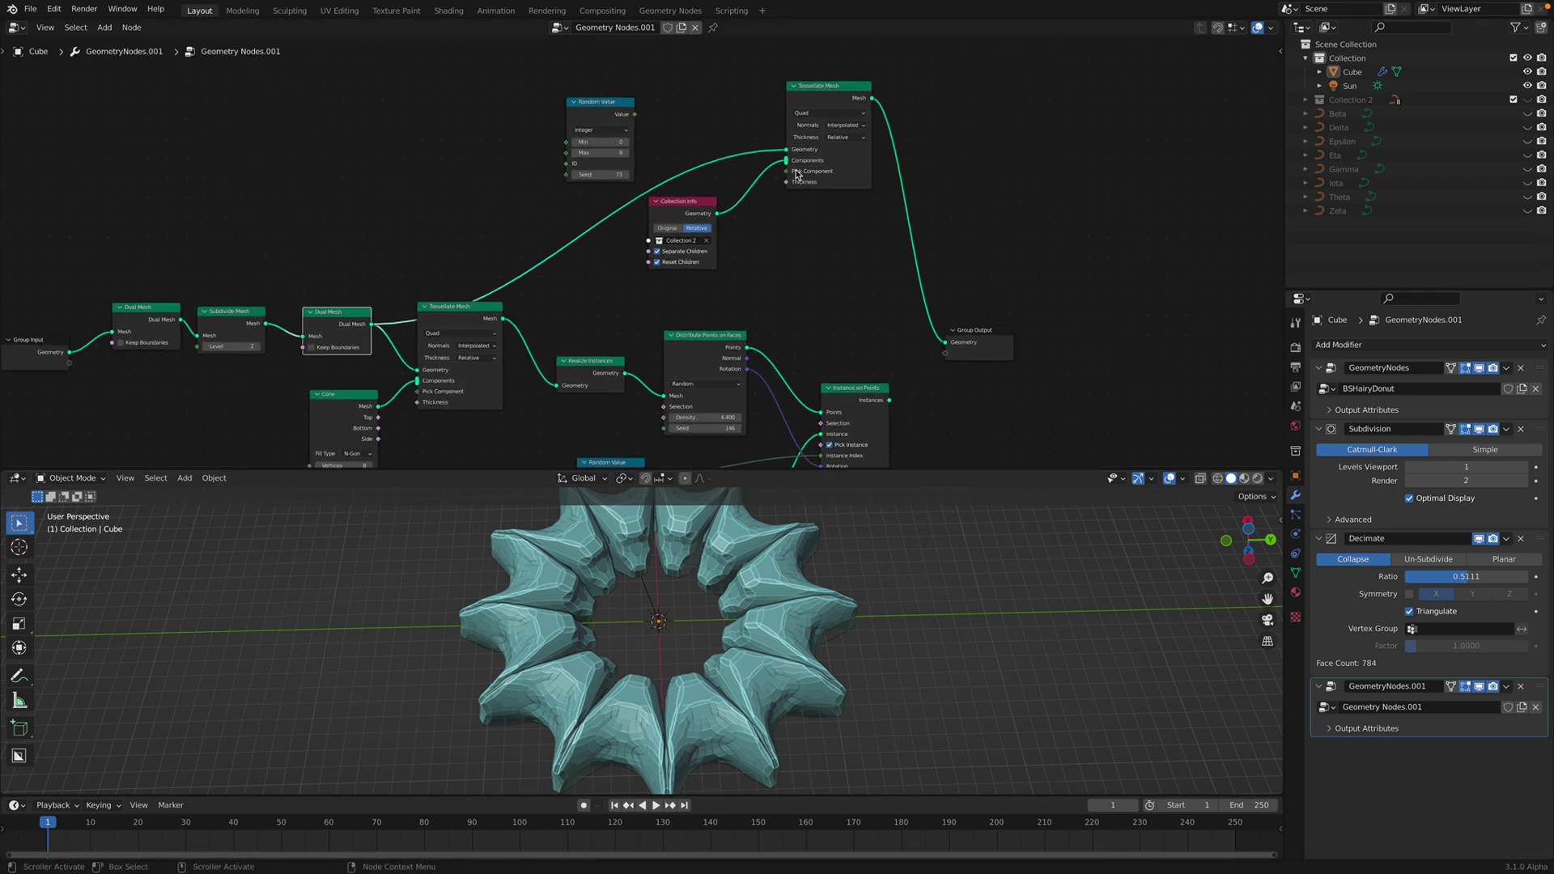
middle_drag(780, 644, 806, 568)
drag(976, 341, 1000, 292)
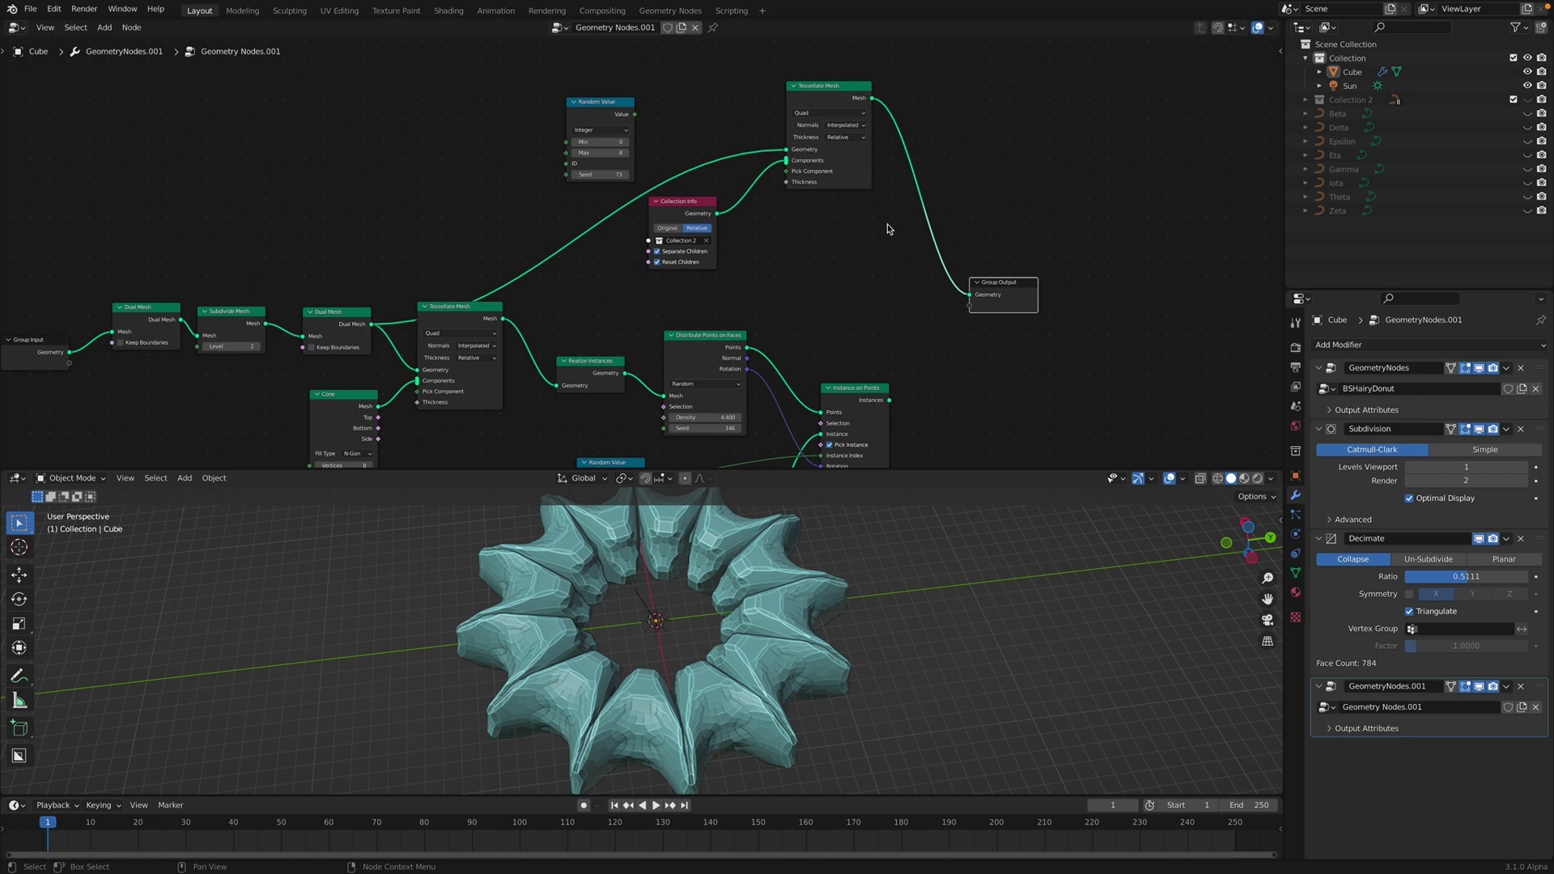
scroll(783, 199, up, 1)
drag(684, 194, 705, 211)
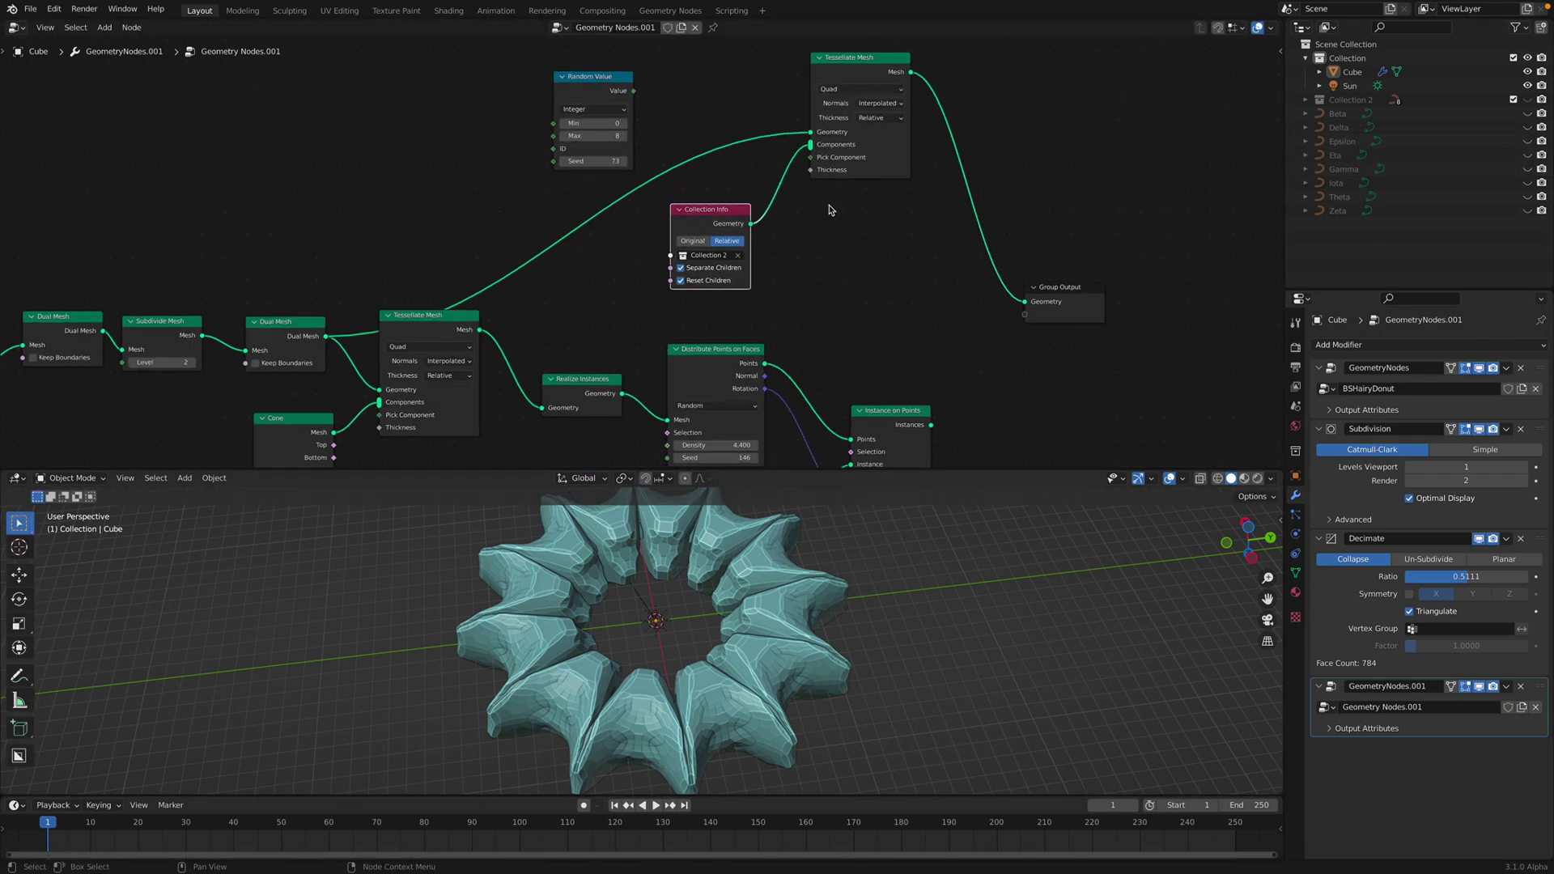
drag(826, 83, 831, 100)
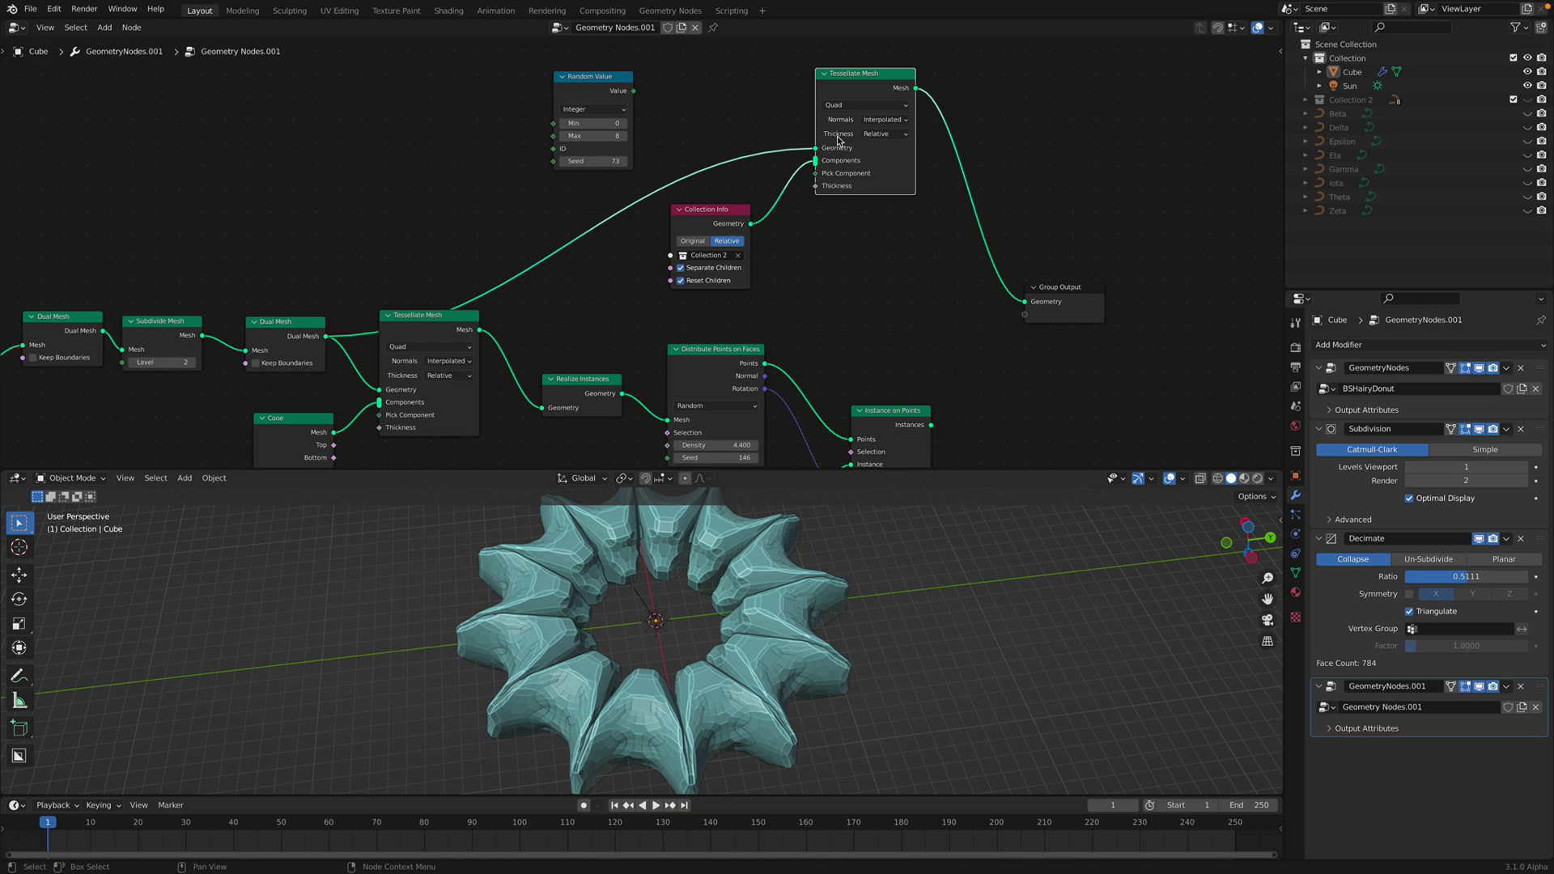
middle_drag(874, 179, 876, 162)
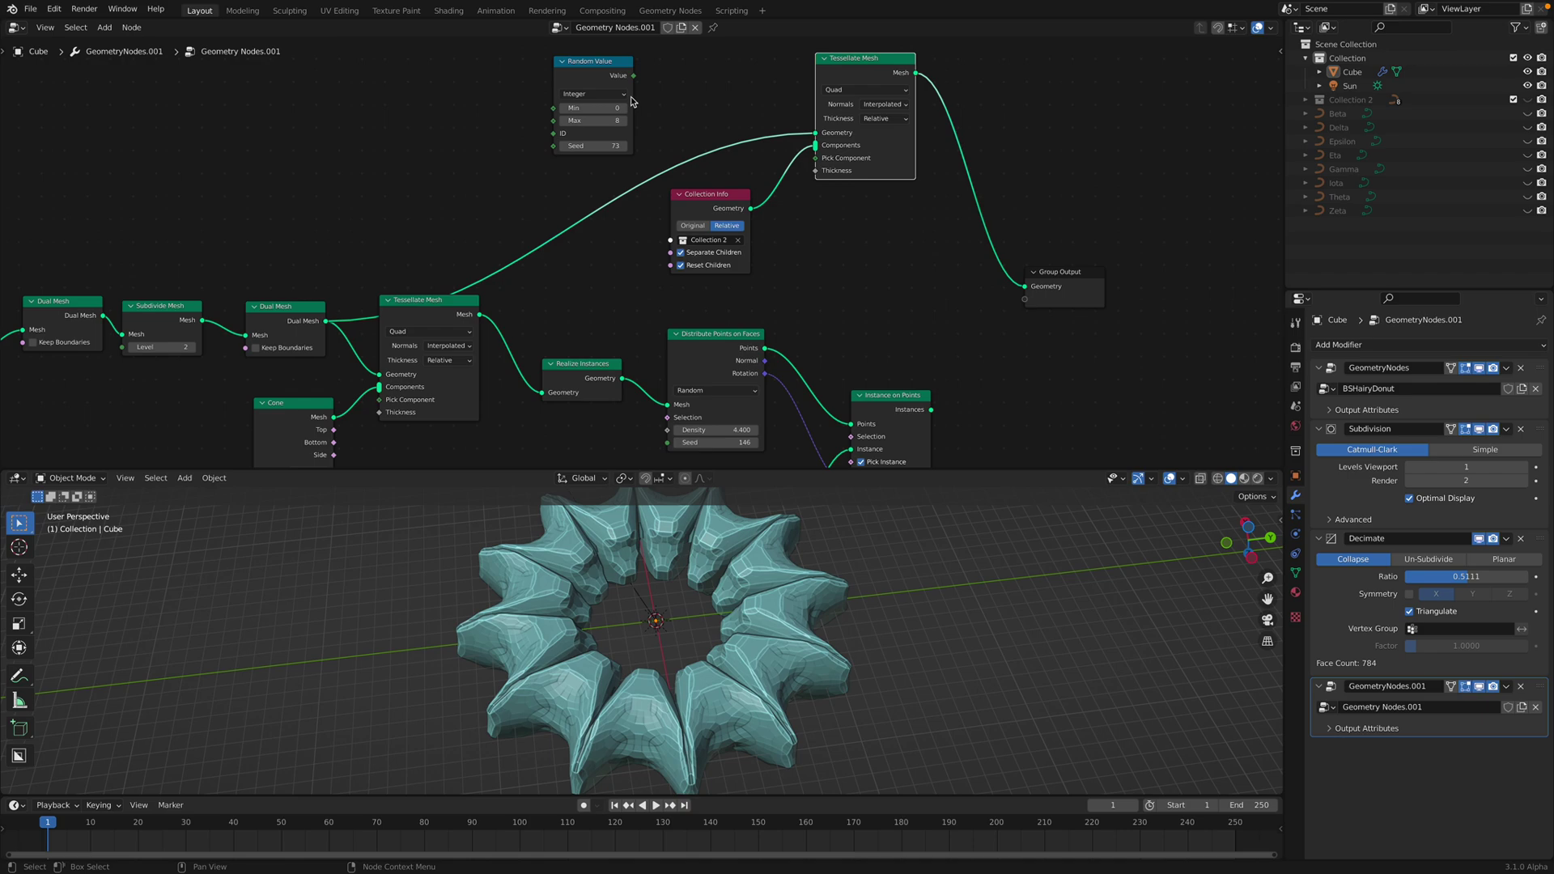
Link the Instance on Points output back to Group Output and remove the extra Tessellate Mesh node.
middle_drag(790, 235, 769, 237)
scroll(769, 237, down, 1)
drag(899, 354, 983, 247)
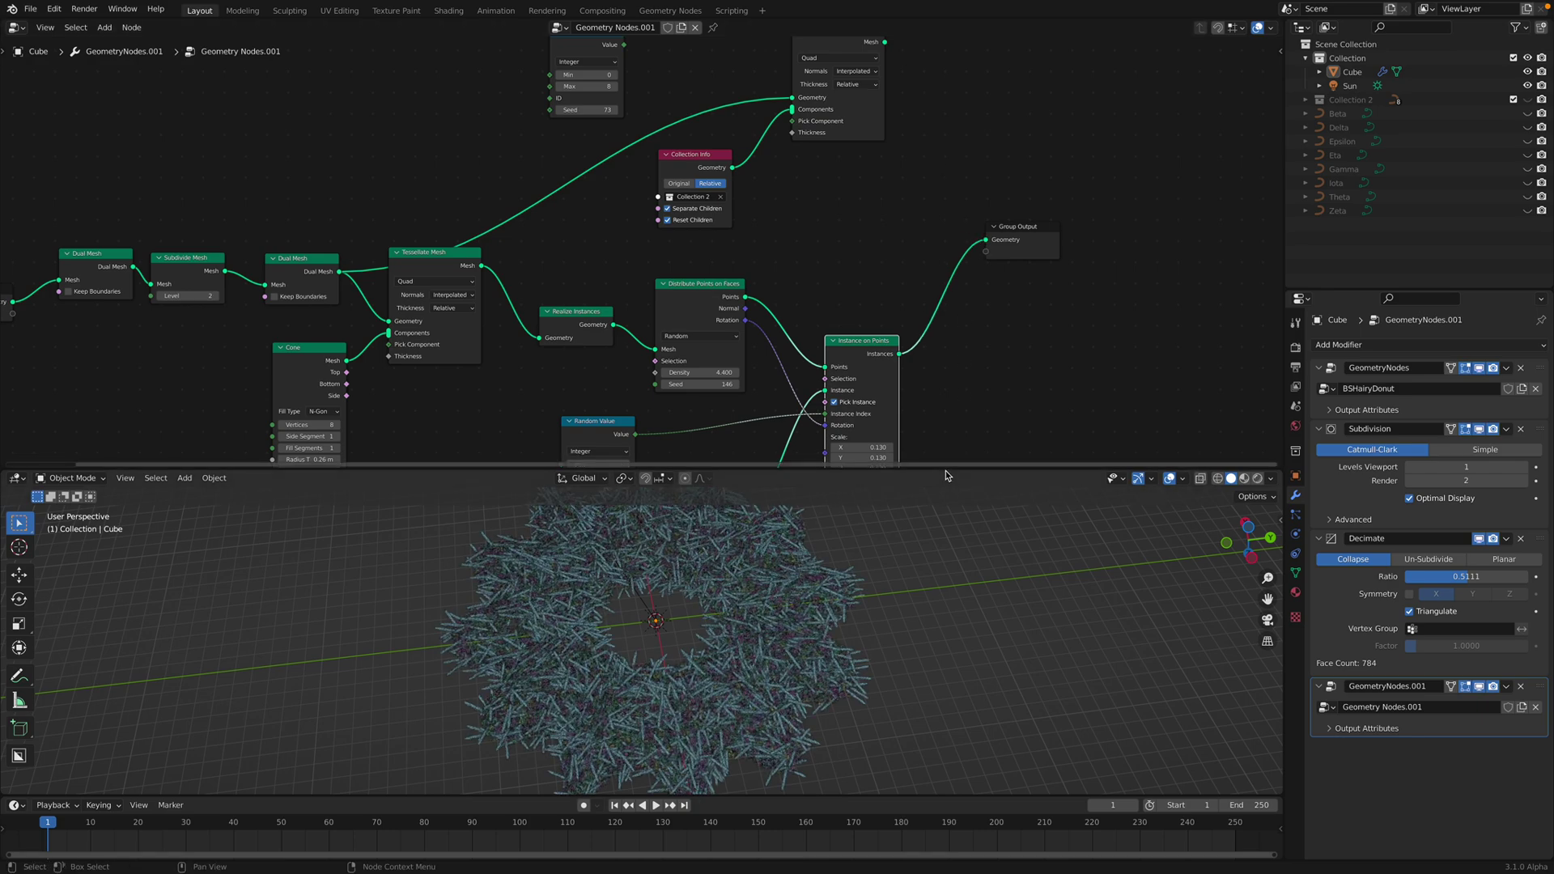
shift+scroll(915, 263, up, 2)
shift+scroll(891, 340, down, 4)
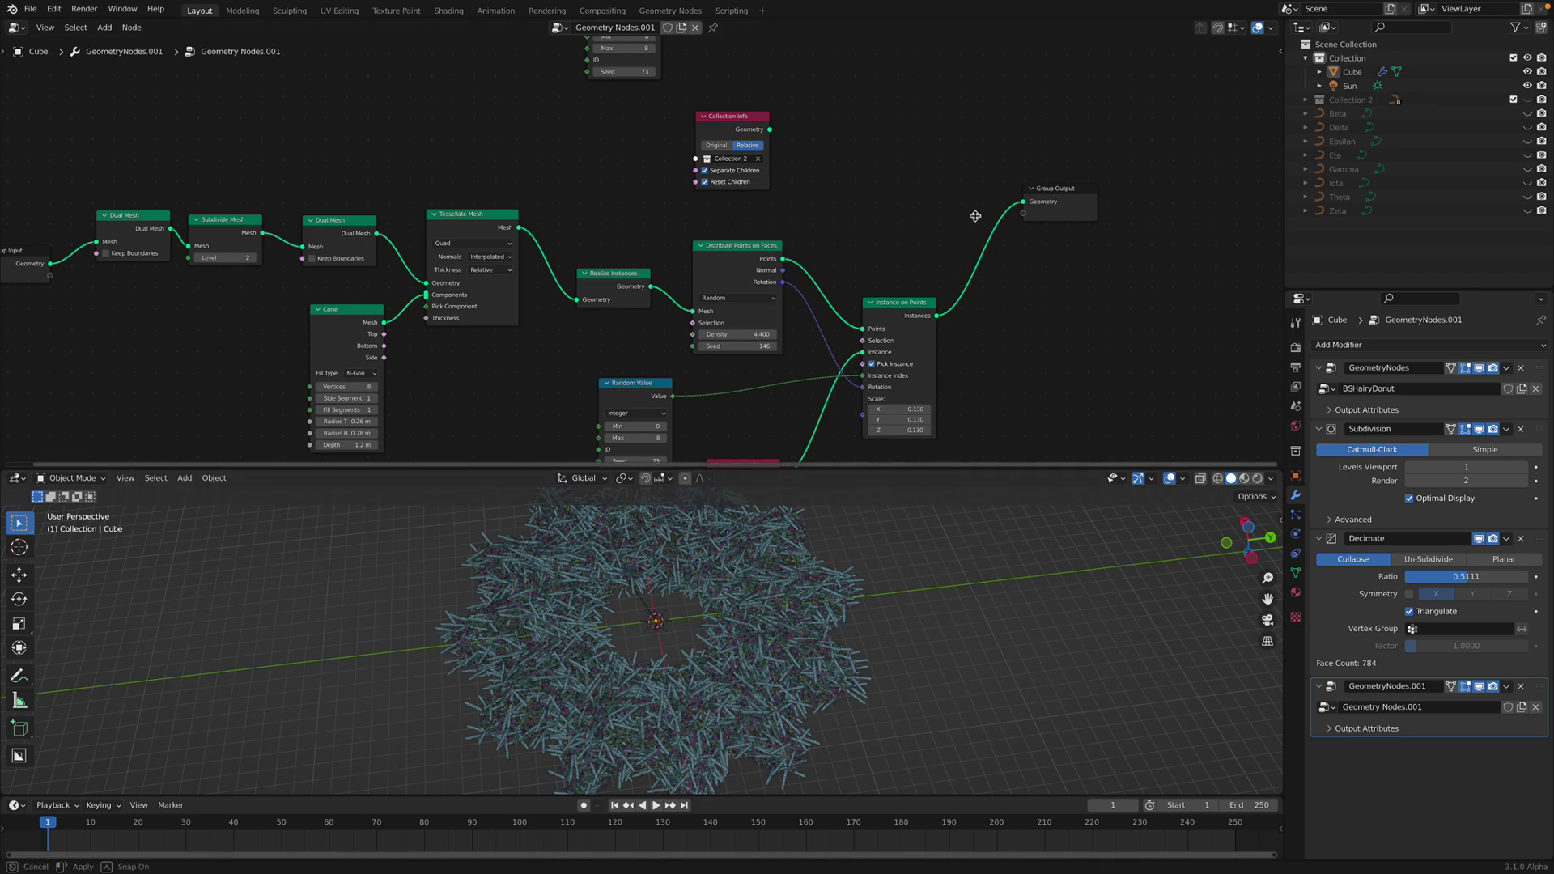
drag(948, 469, 906, 217)
scroll(863, 507, up, 4)
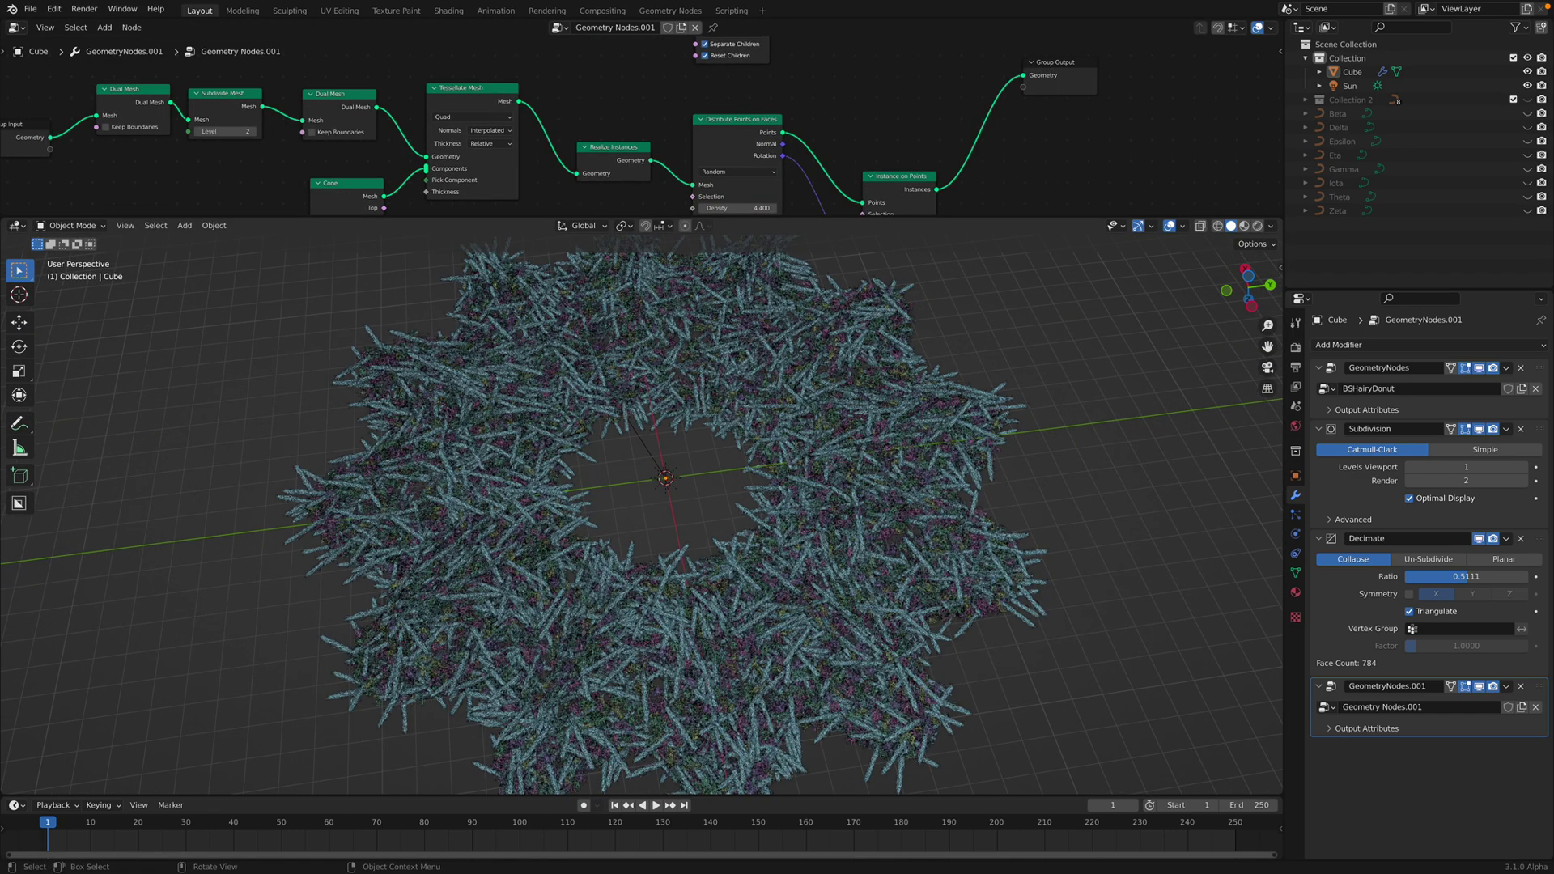
scroll(866, 510, up, 2)
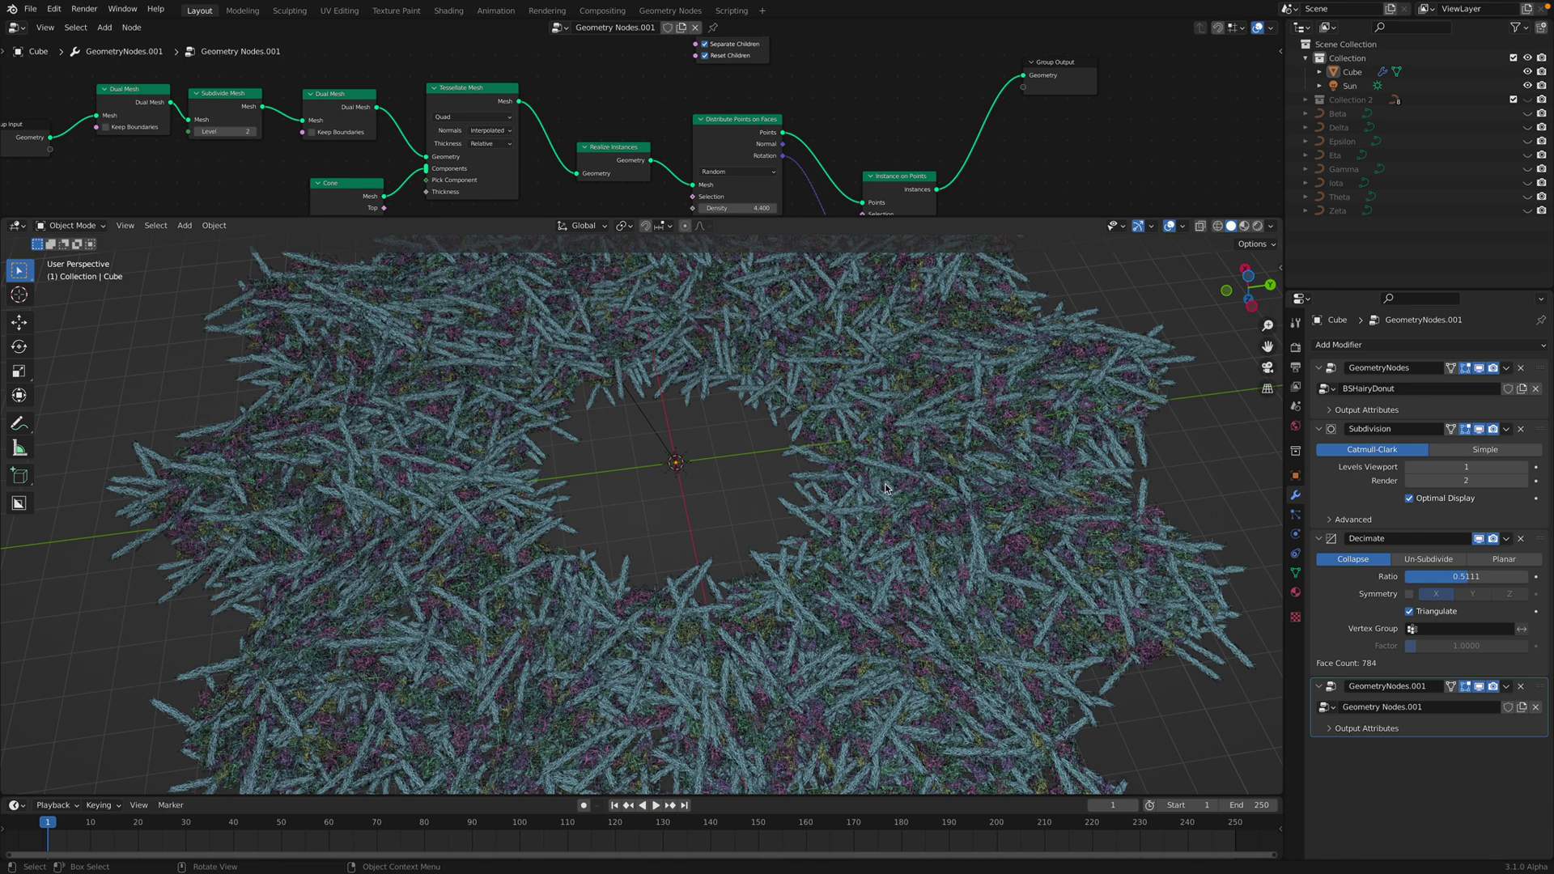
Try the Tessellate Mesh output in Group Output, and relink the Instance on Points output to it.
drag(785, 217, 783, 346)
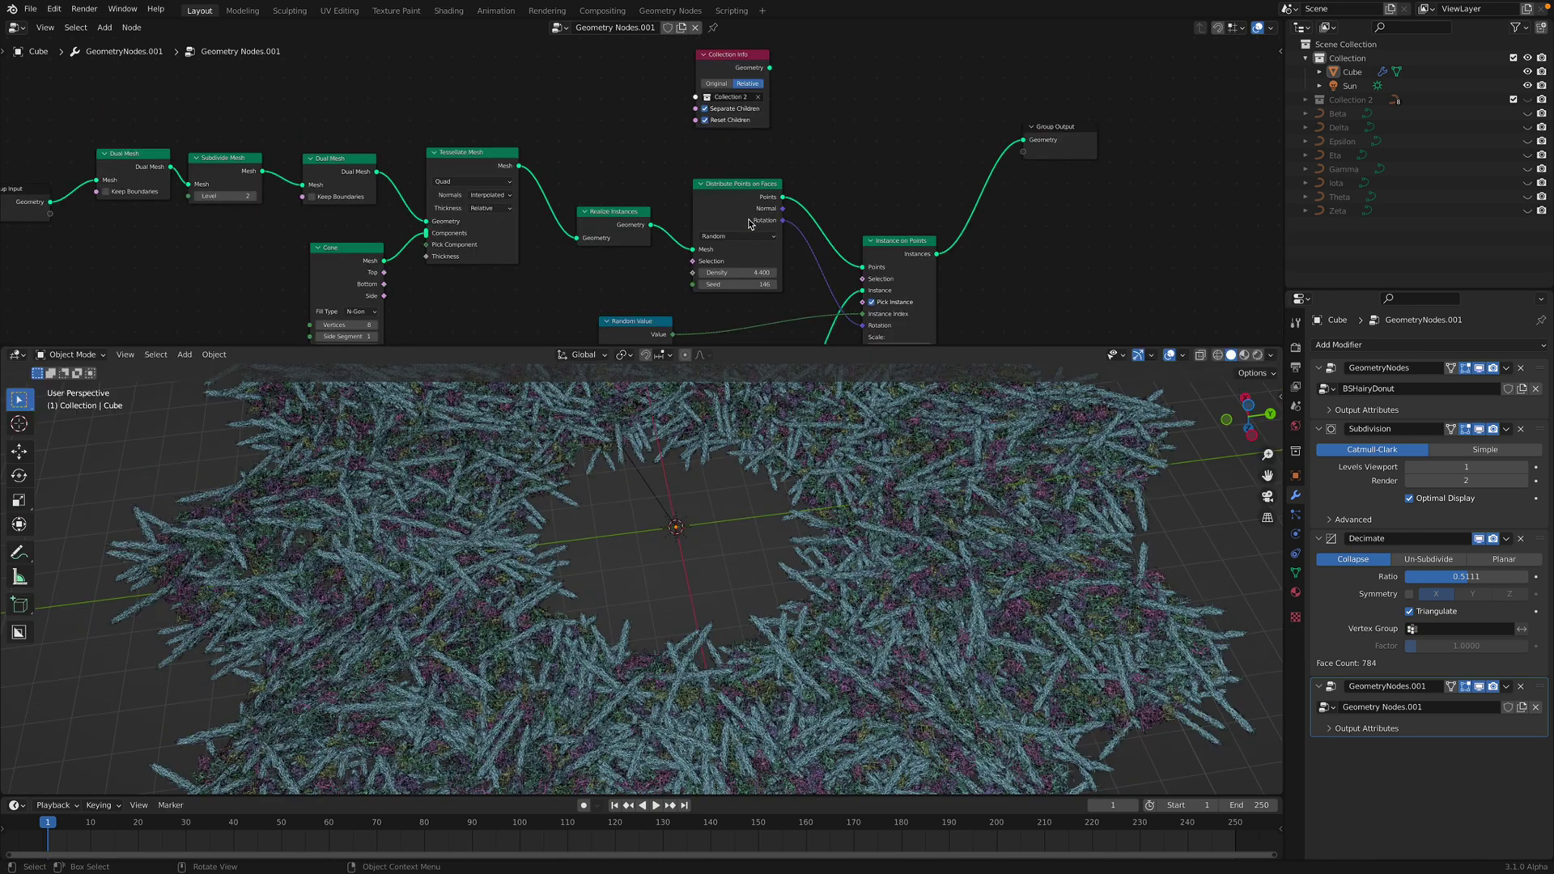
middle_drag(481, 129, 575, 94)
scroll(491, 182, down, 2)
middle_drag(558, 259, 512, 253)
scroll(598, 191, down, 1)
click(530, 136)
drag(530, 137, 928, 114)
drag(860, 204, 929, 114)
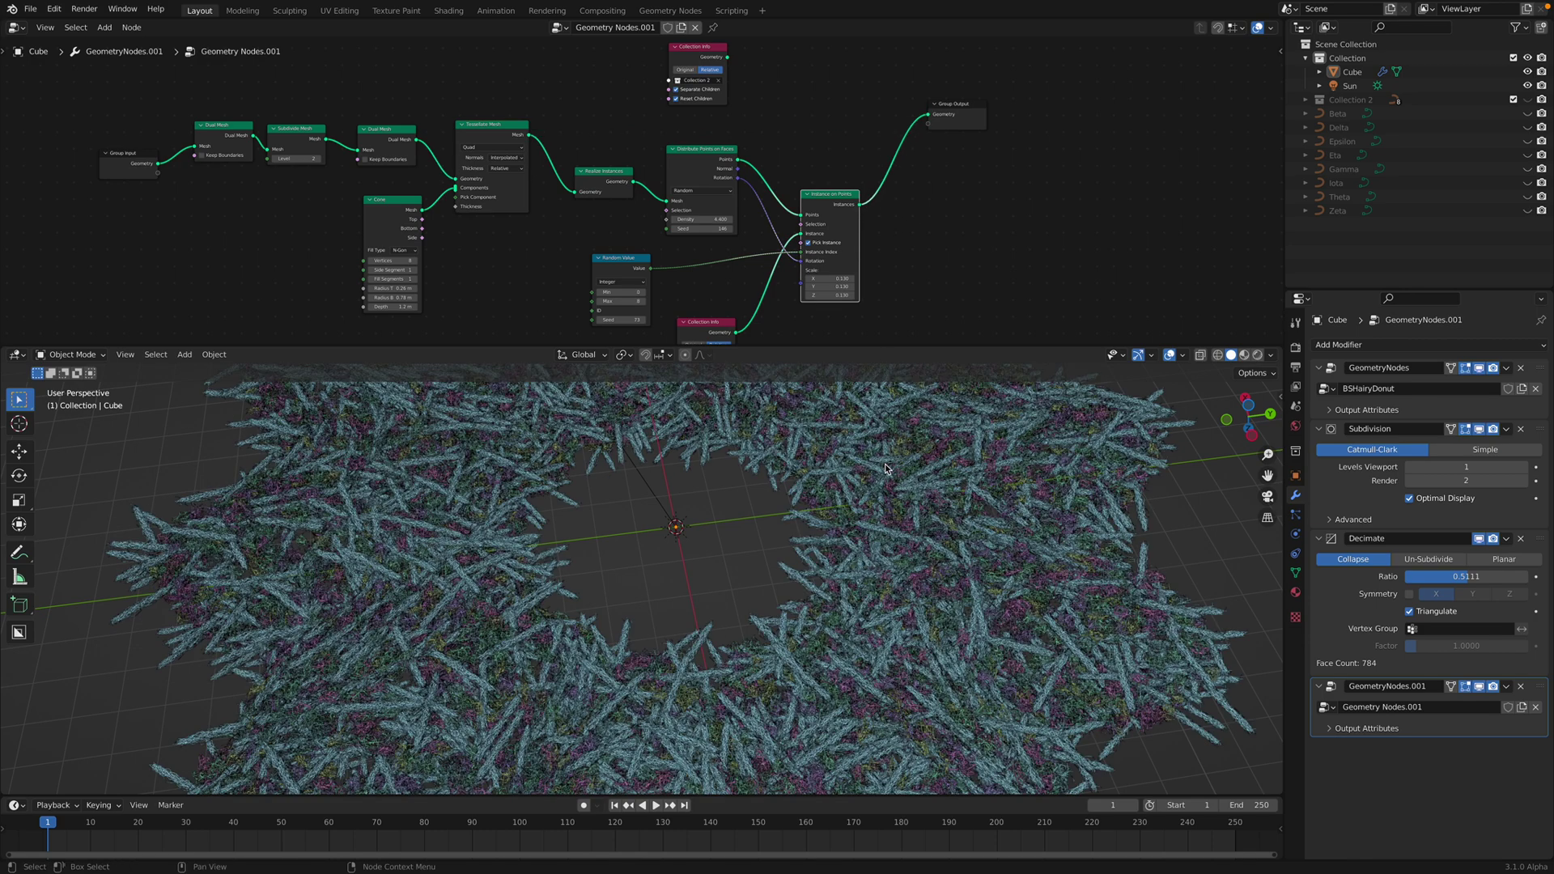
Show the BSHairyDonut node tree of the first modifier and set the Star's points to 8.
click(1532, 376)
scroll(637, 223, up, 2)
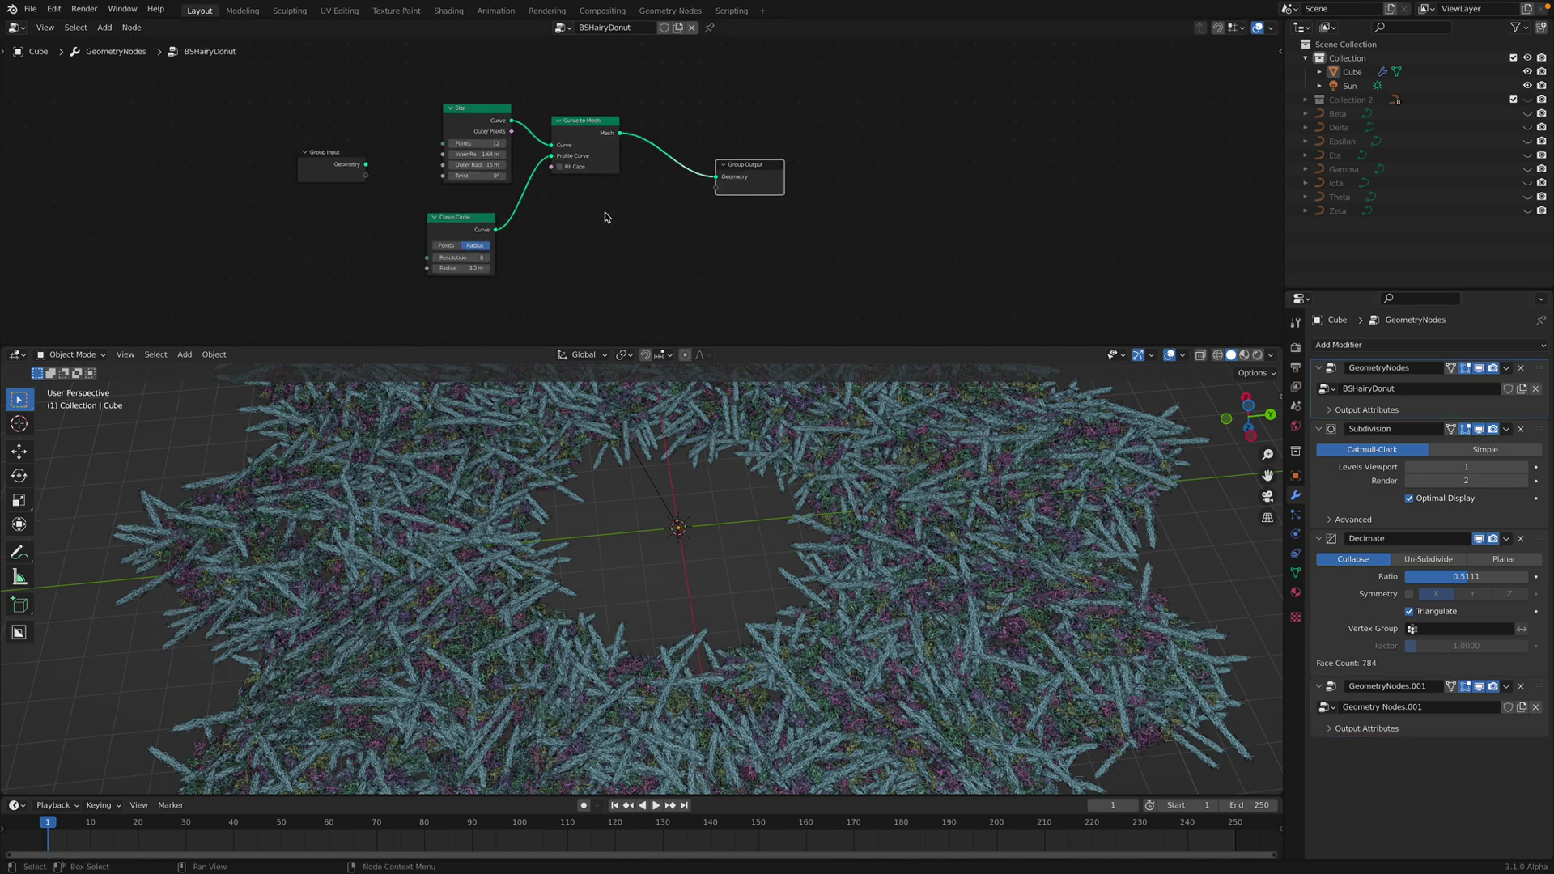
click(443, 133)
text(8)
key(Return)
scroll(738, 594, down, 5)
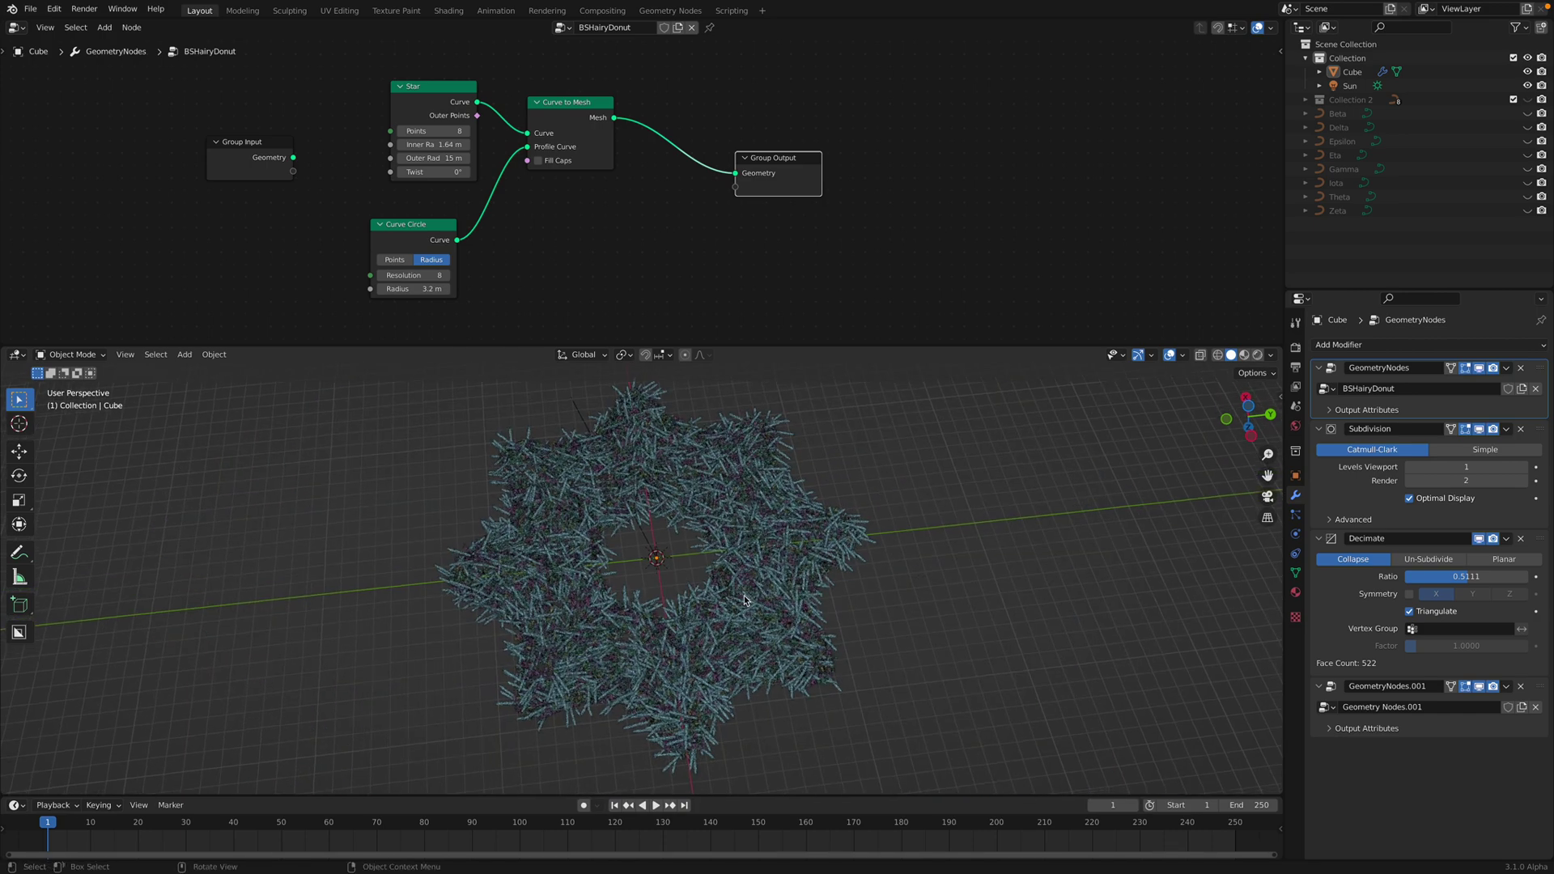
Set the Star's points to 20.
middle_drag(738, 594, 720, 567)
click(448, 133)
text(20)
key(Return)
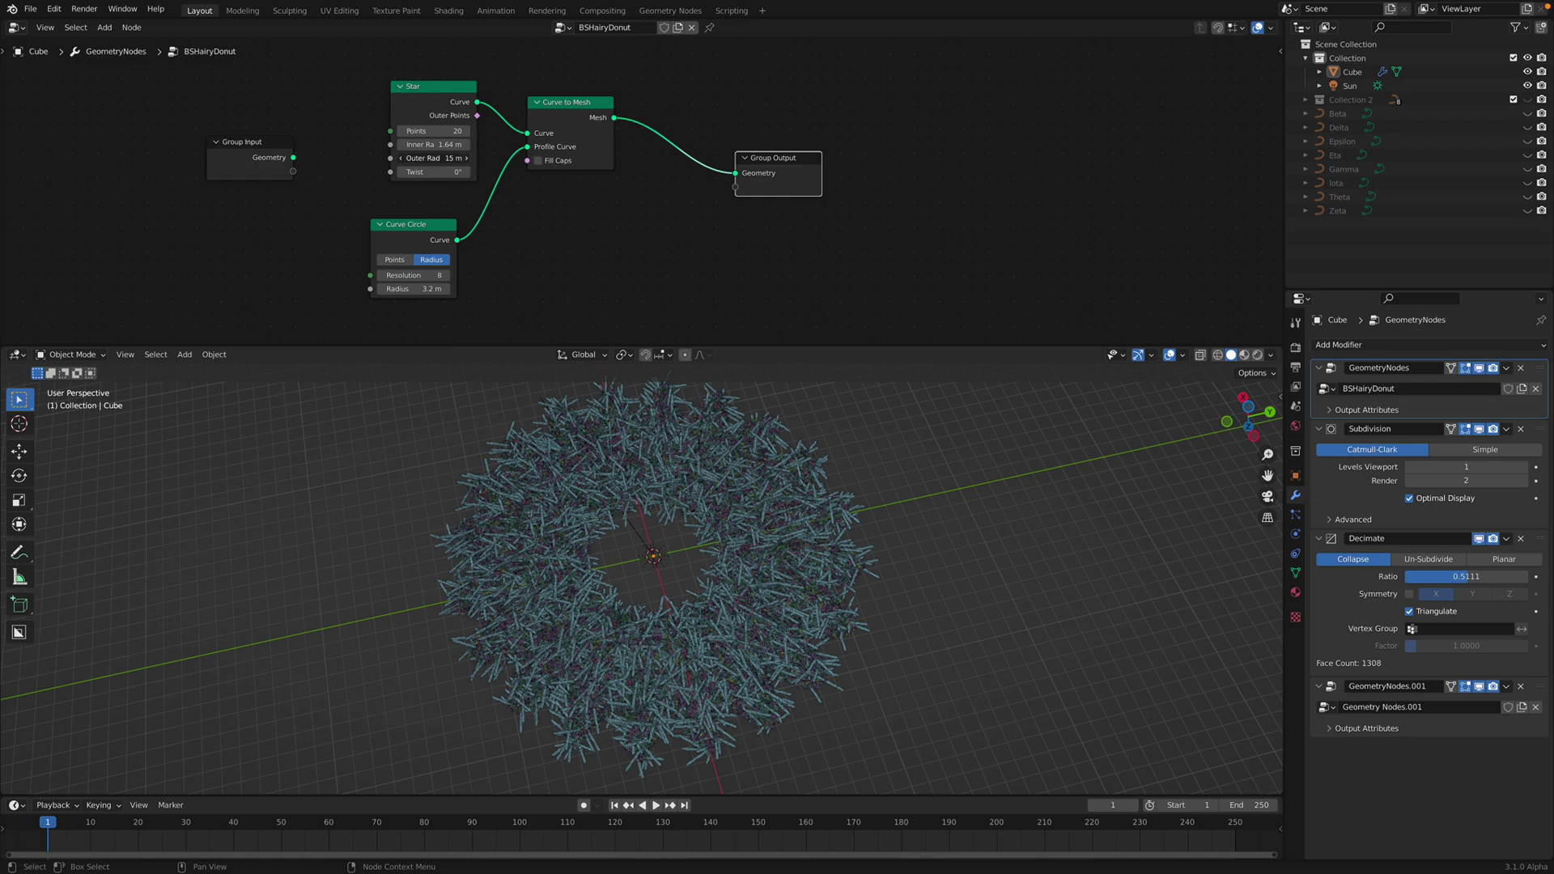
Set the Star's outer radius to 31.2 m and inspect the widened donut in an enlarged 3D viewport.
drag(433, 158, 582, 157)
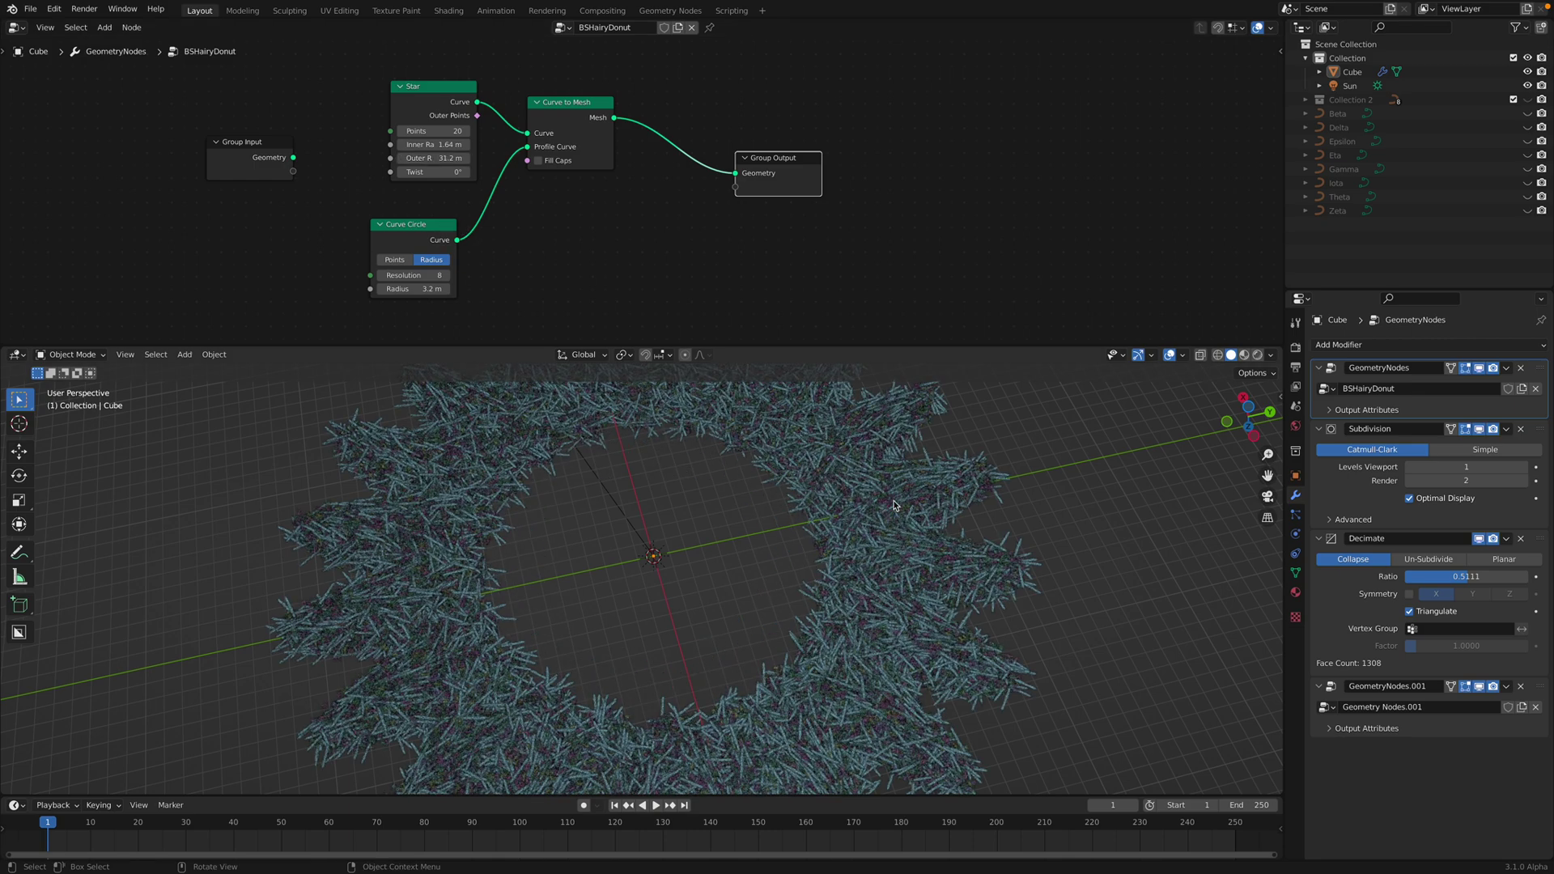
middle_drag(895, 505, 921, 501)
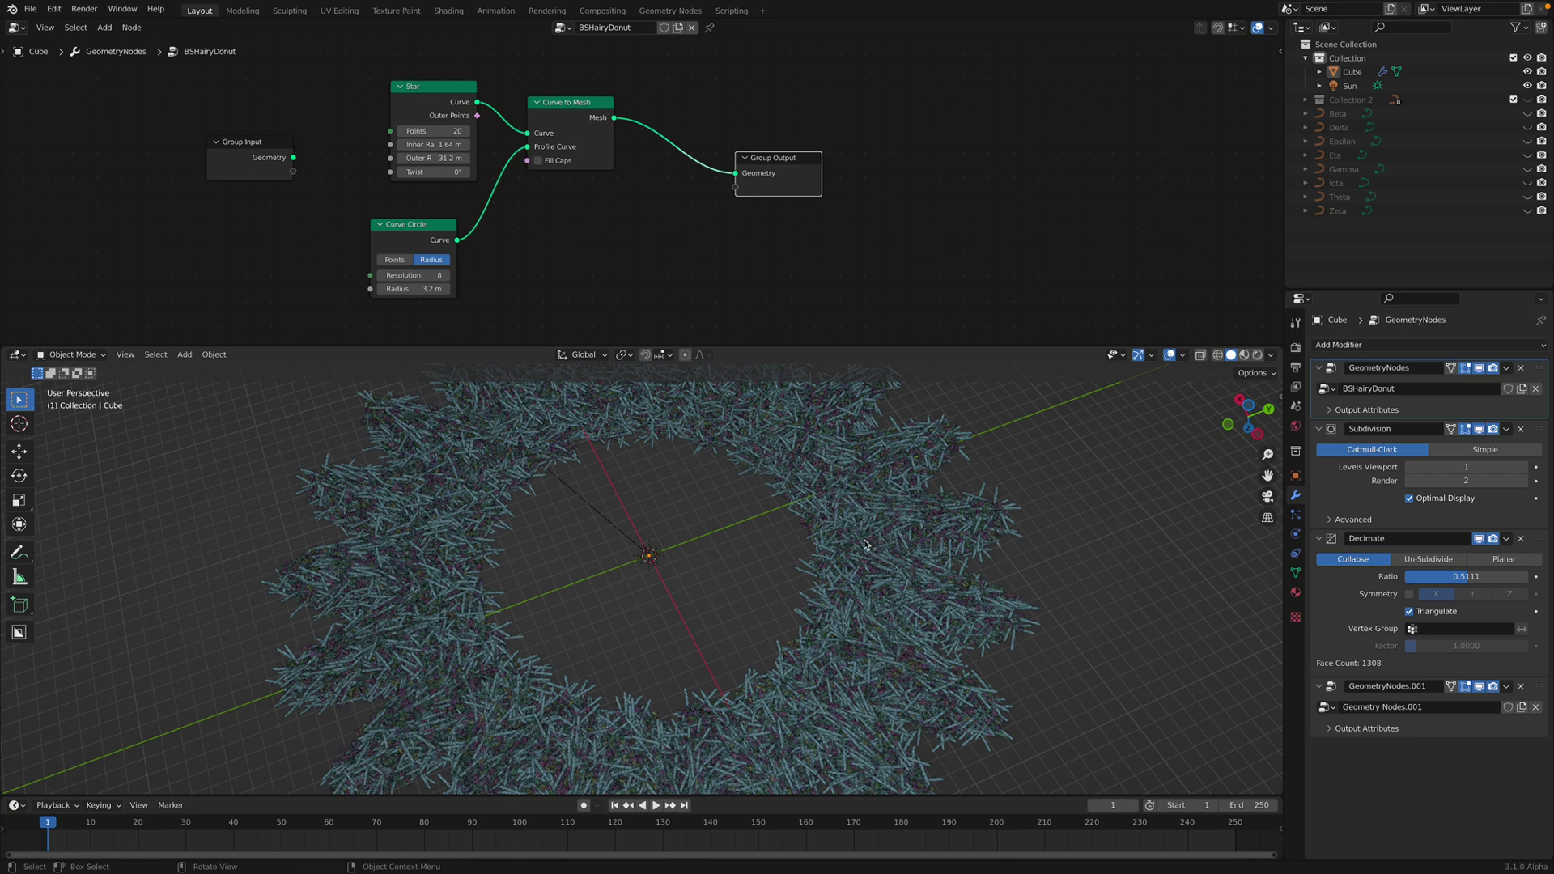
middle_drag(864, 544, 865, 543)
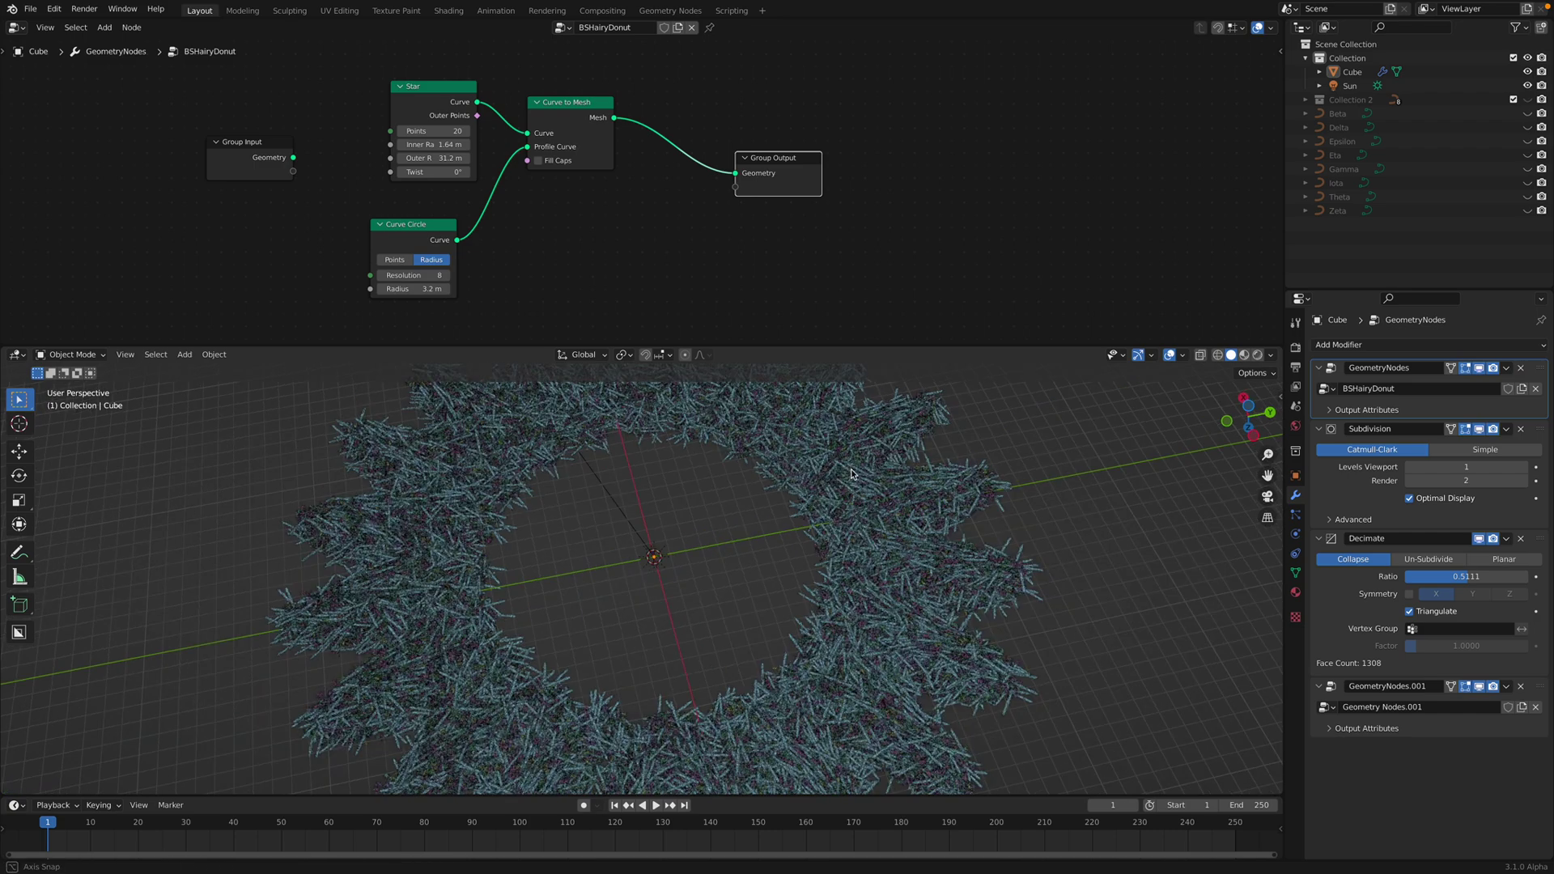
middle_drag(851, 473, 897, 356)
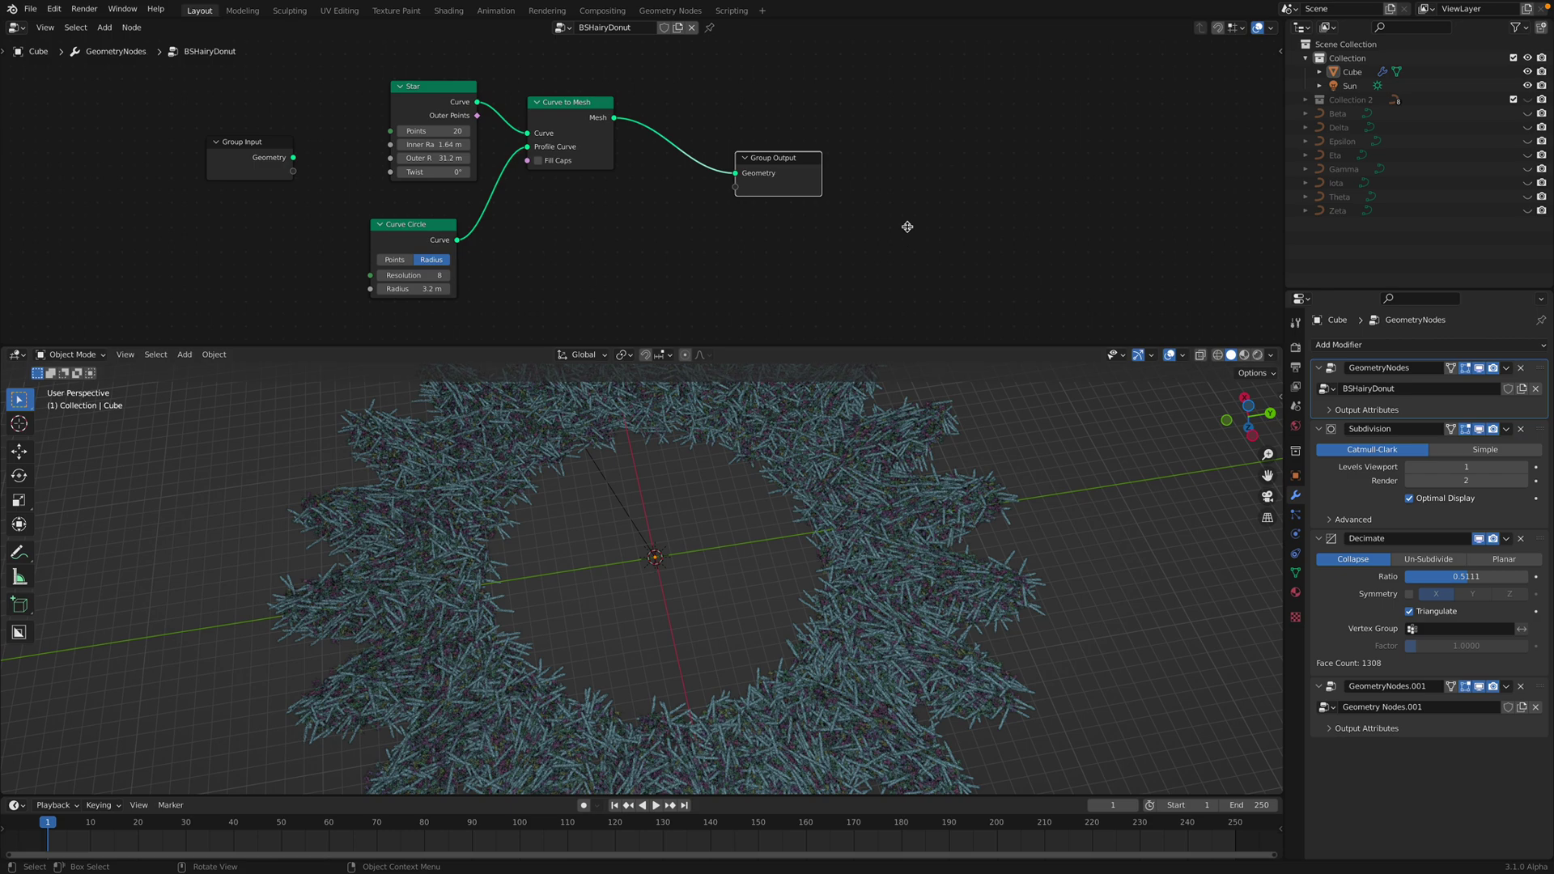
drag(907, 346, 907, 226)
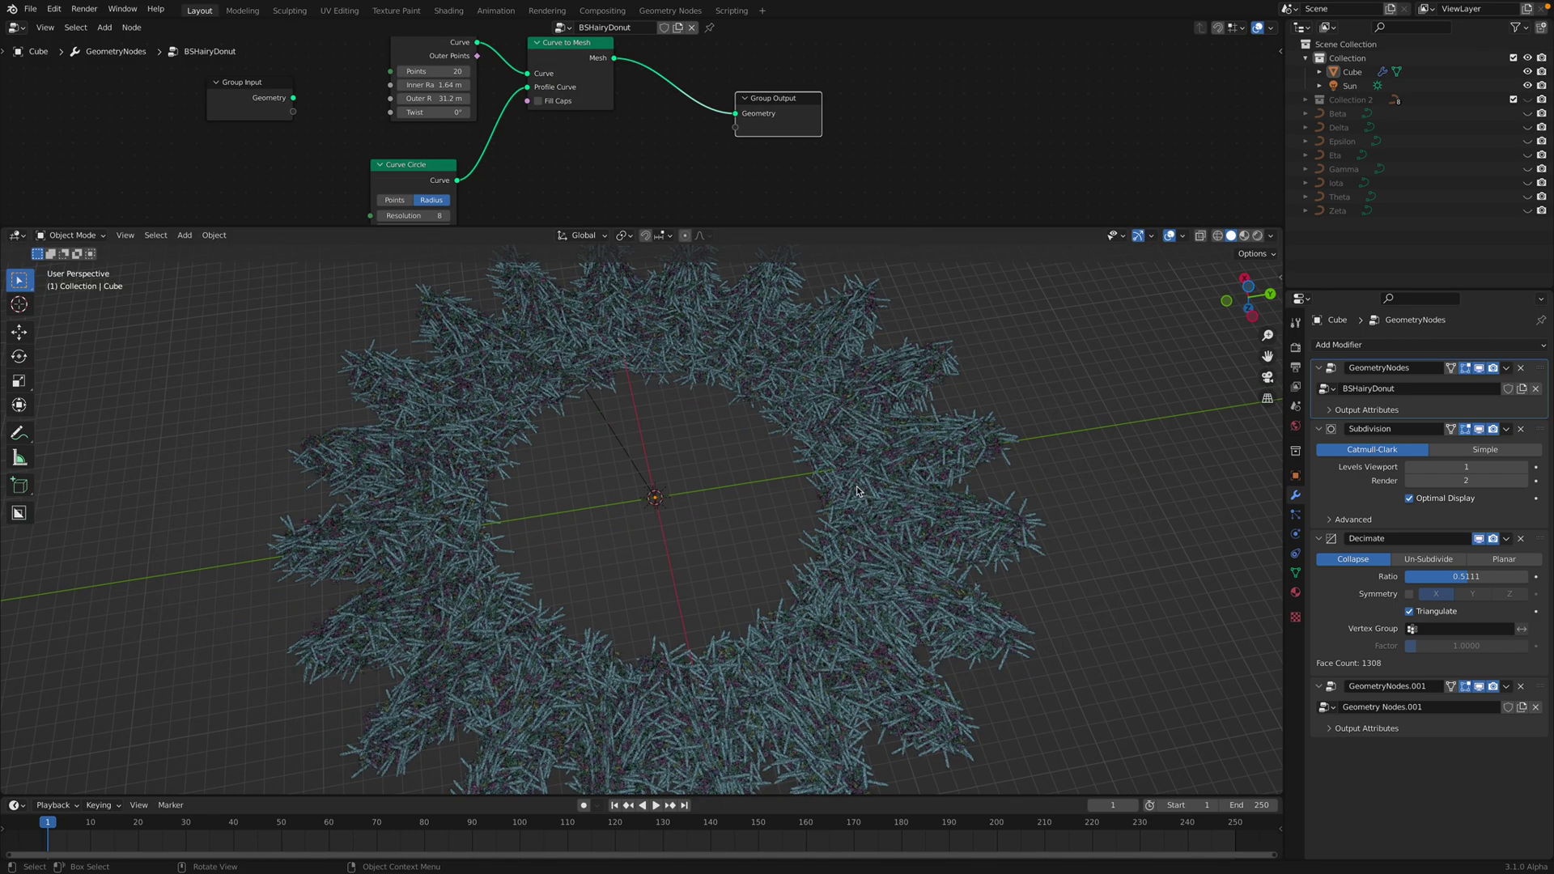
Inspect the widened donut from a slightly different angle and enlarge the node editor to show the whole BSHairyDonut node tree.
mouse_move(857, 491)
middle_down()
mouse_move(862, 469)
mouse_move(852, 491)
middle_up()
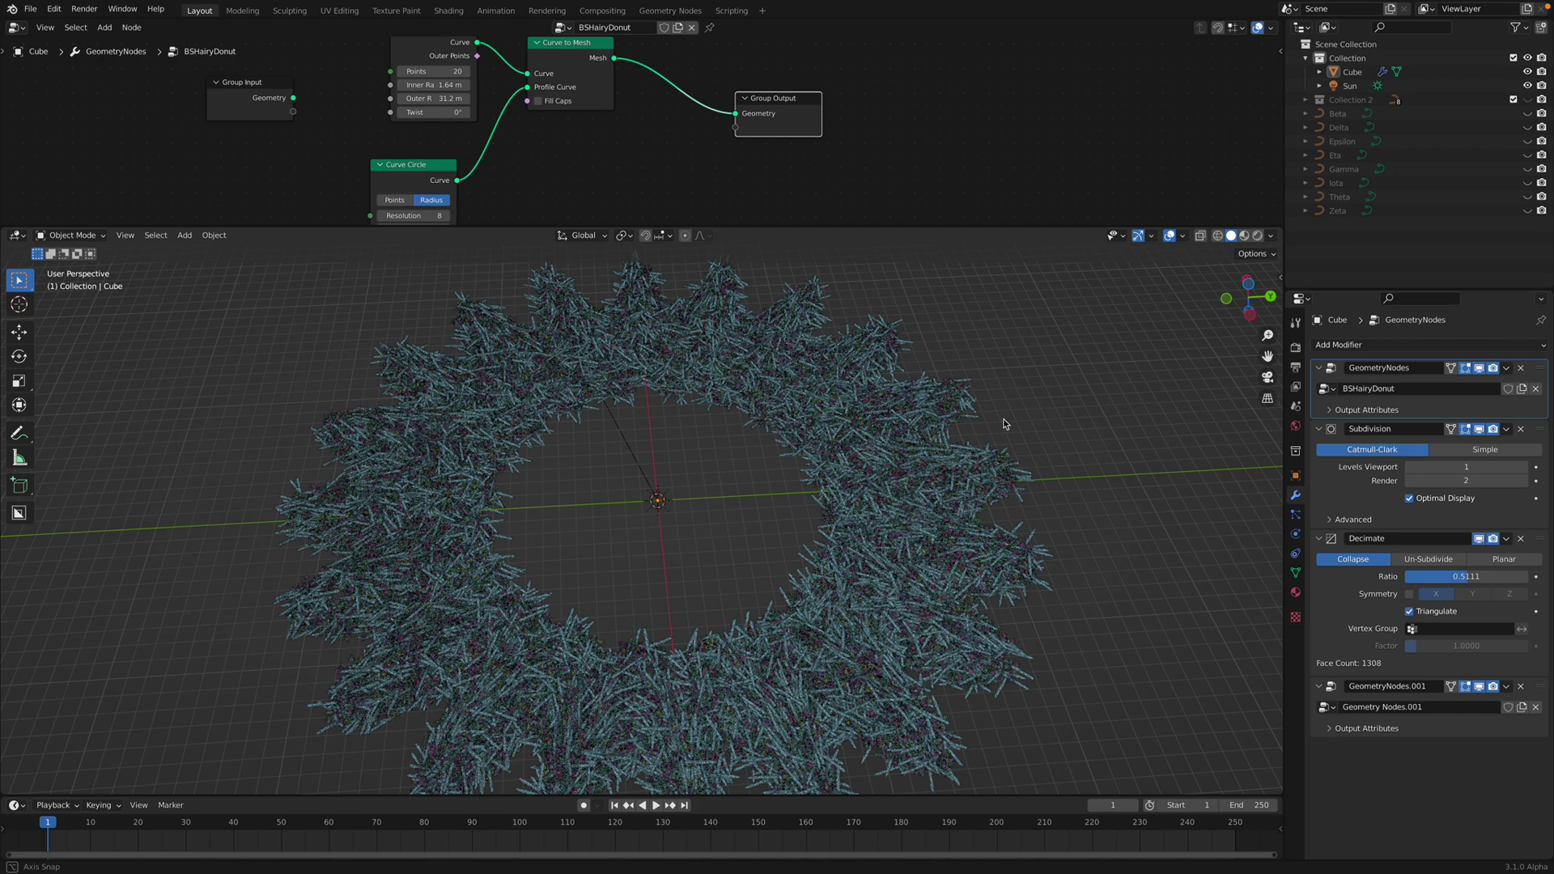
click(1257, 237)
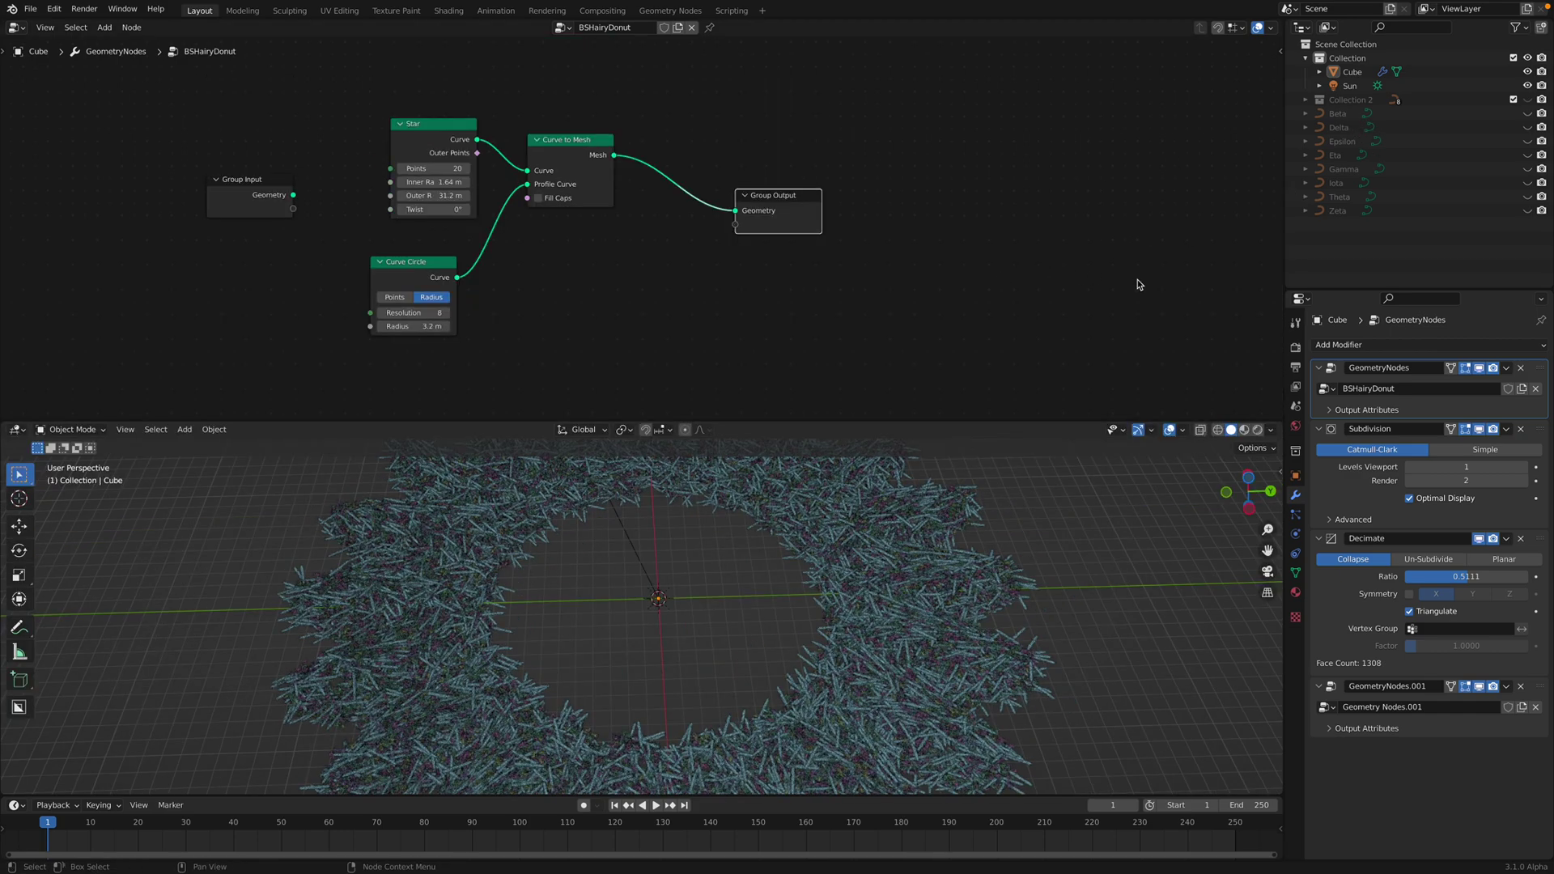
middle_drag(51, 62, 144, 74)
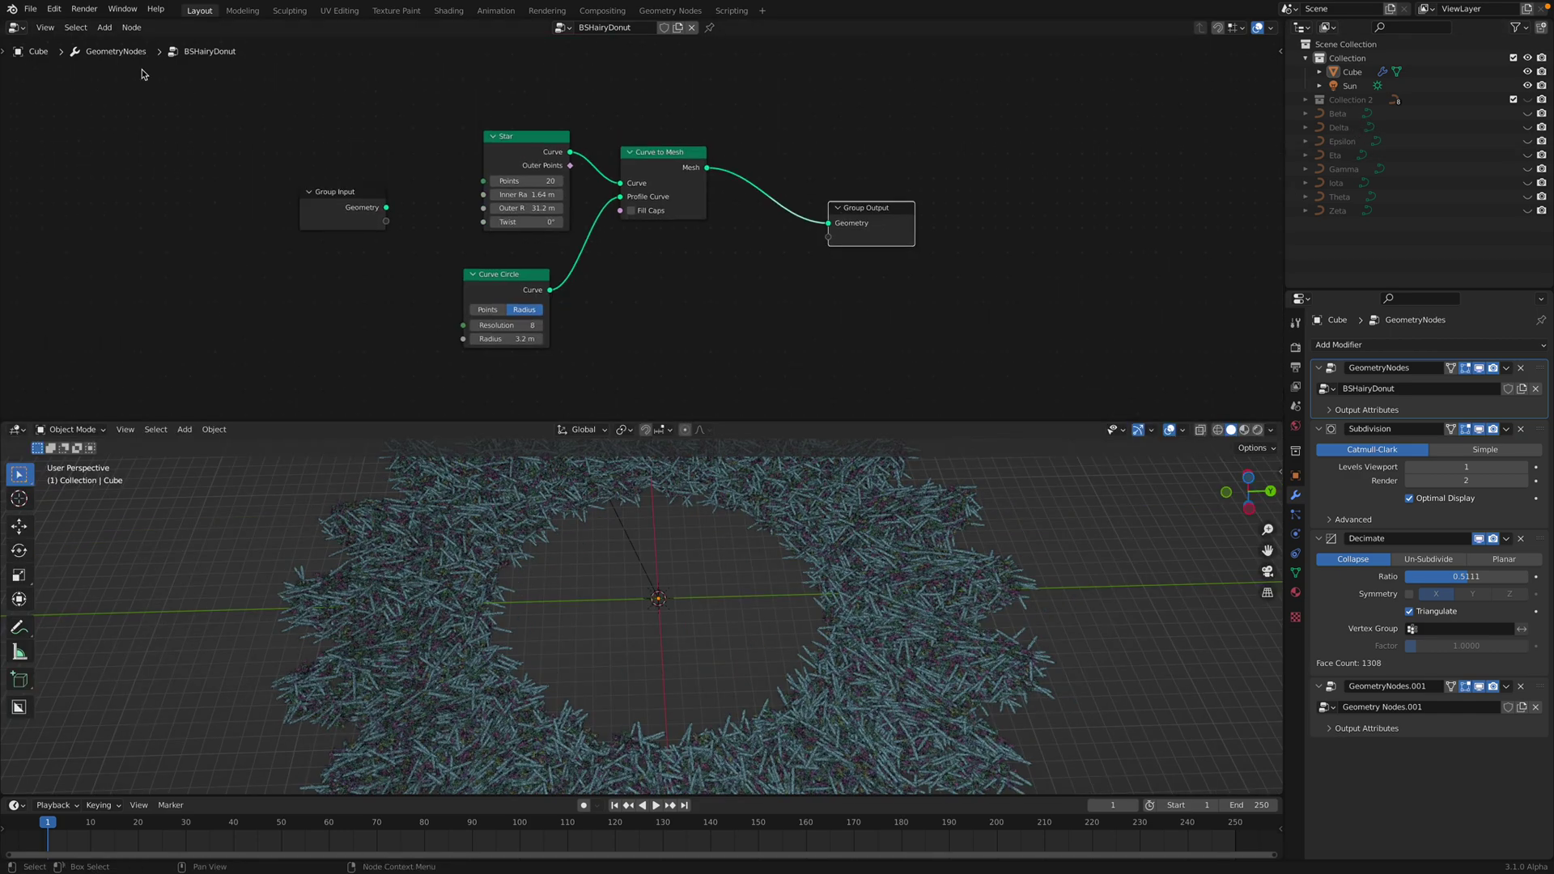
Show the splash screen to check the Blender version and recent files, and close it again.
click(13, 10)
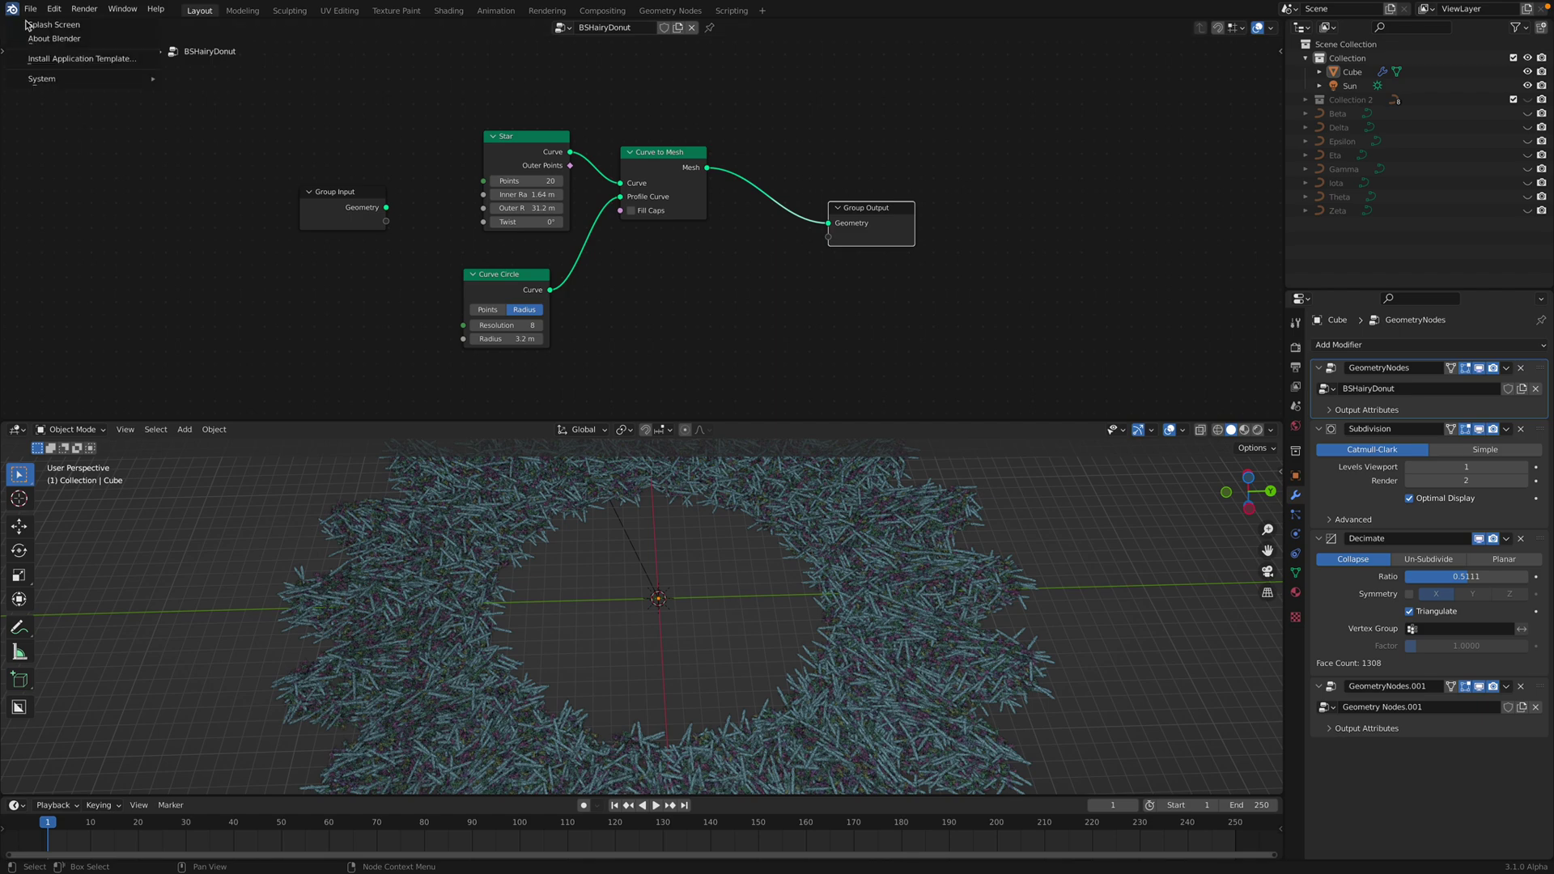
click(33, 25)
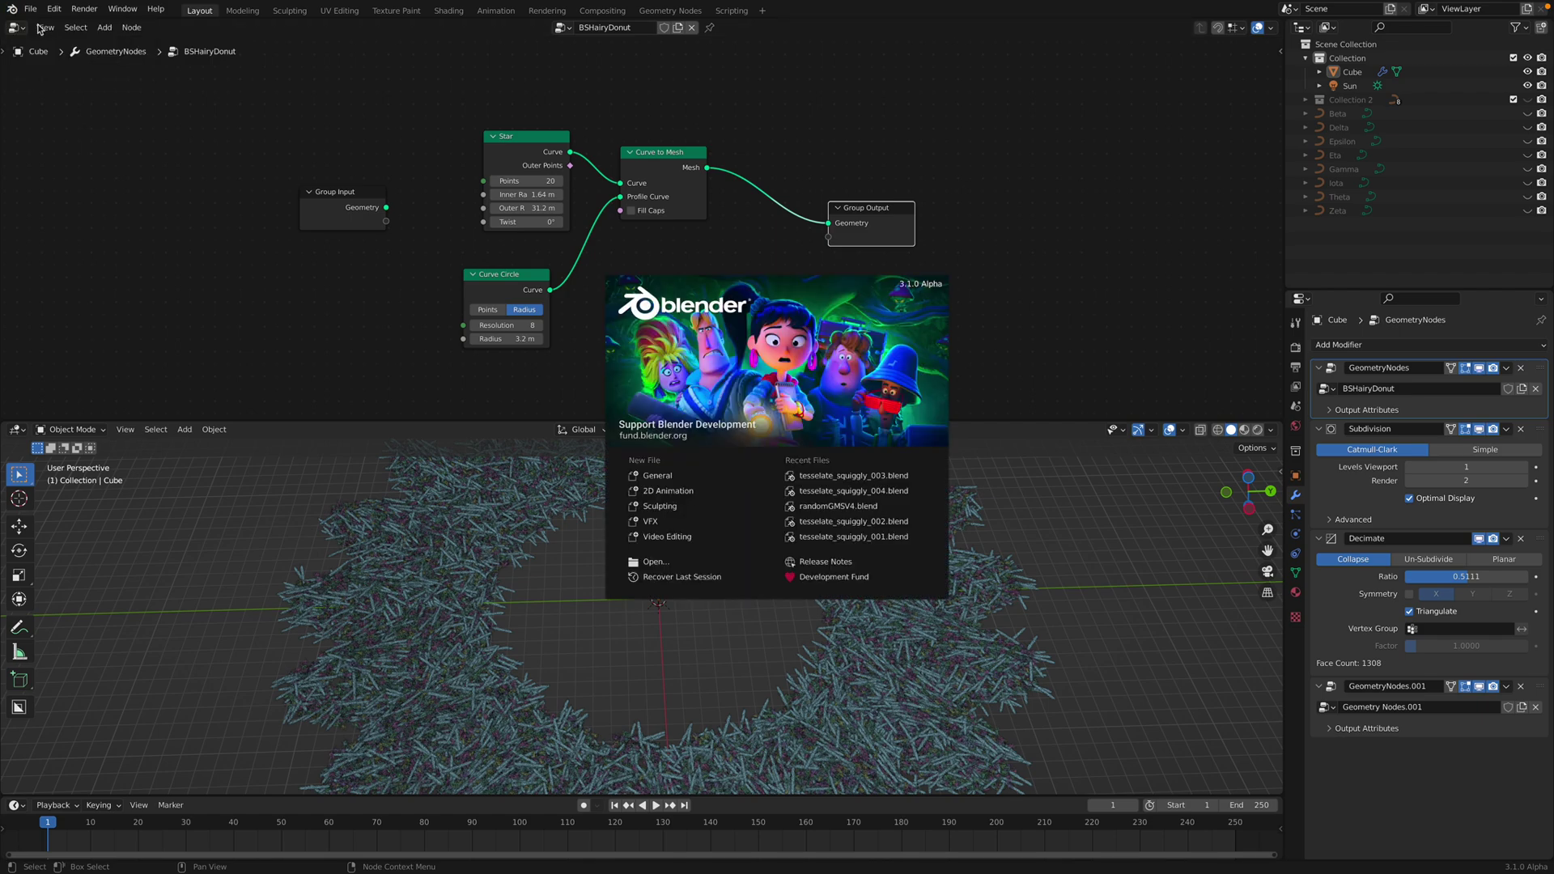
click(1003, 290)
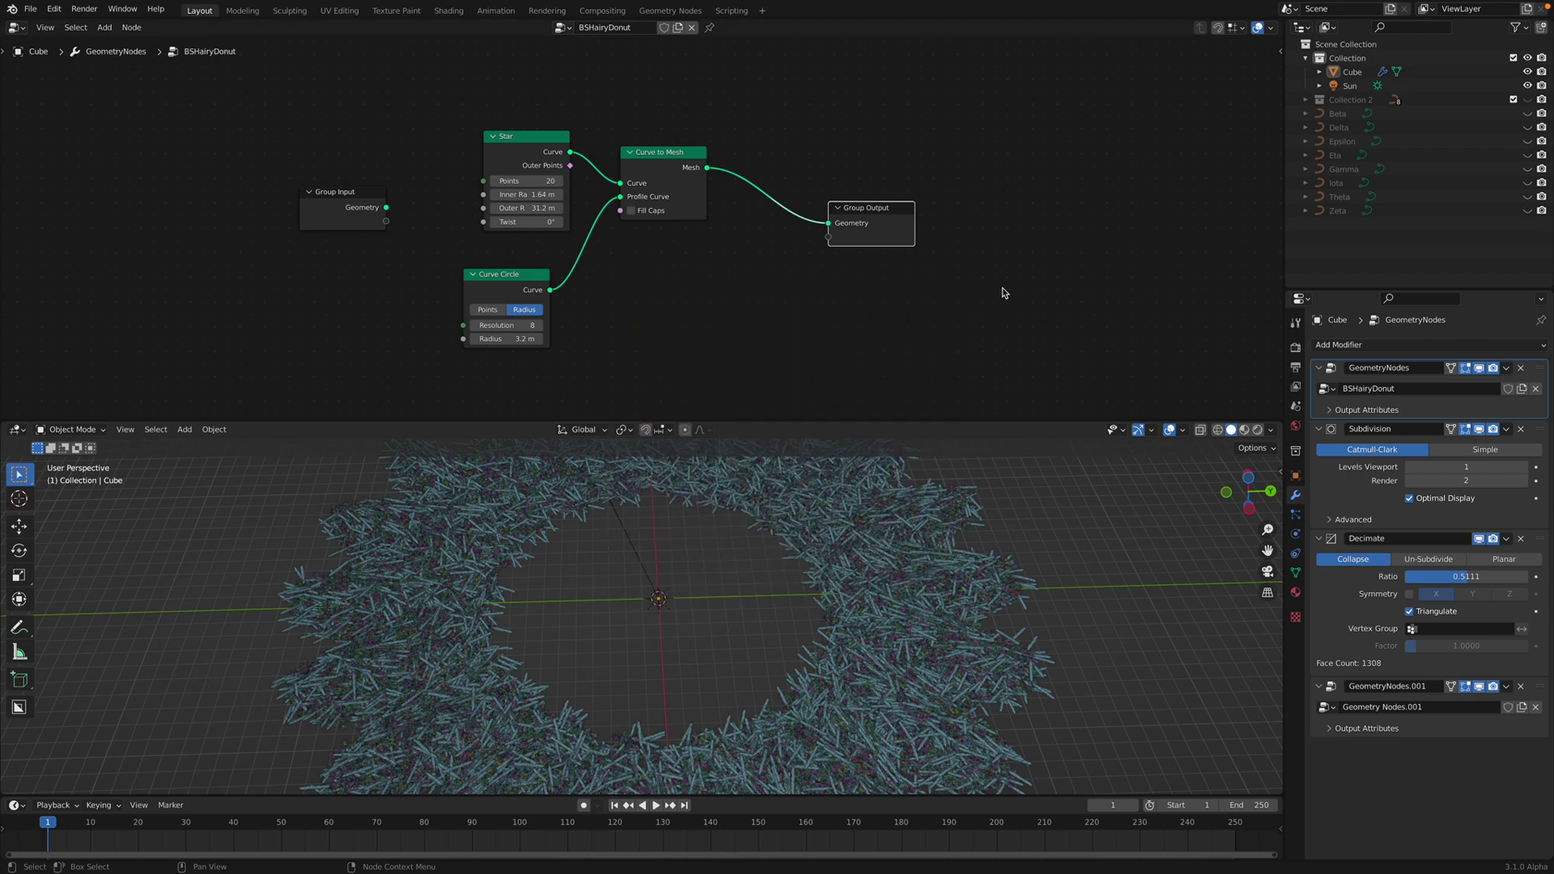